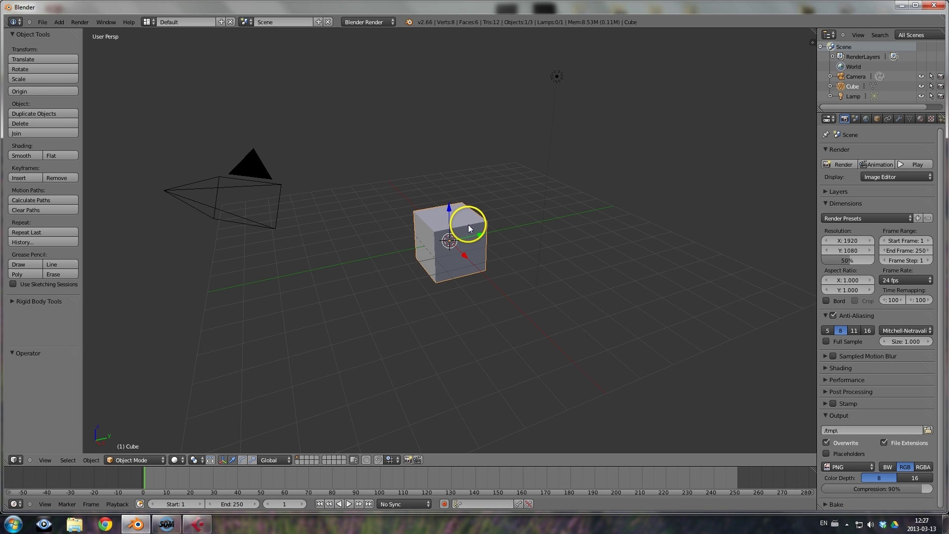
Scale the default cube up uniformly by a factor of about 7.54
key(s)
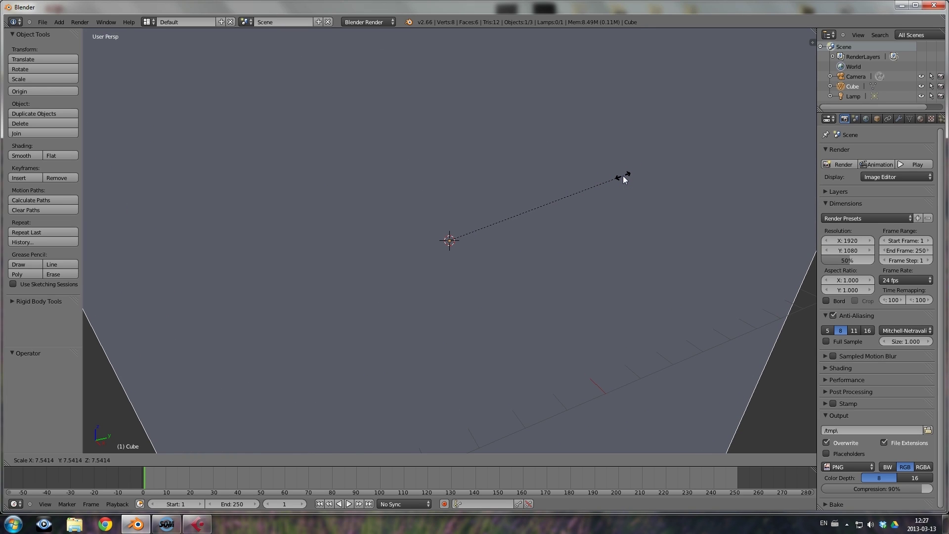
click(622, 176)
scroll(561, 260, down, 4)
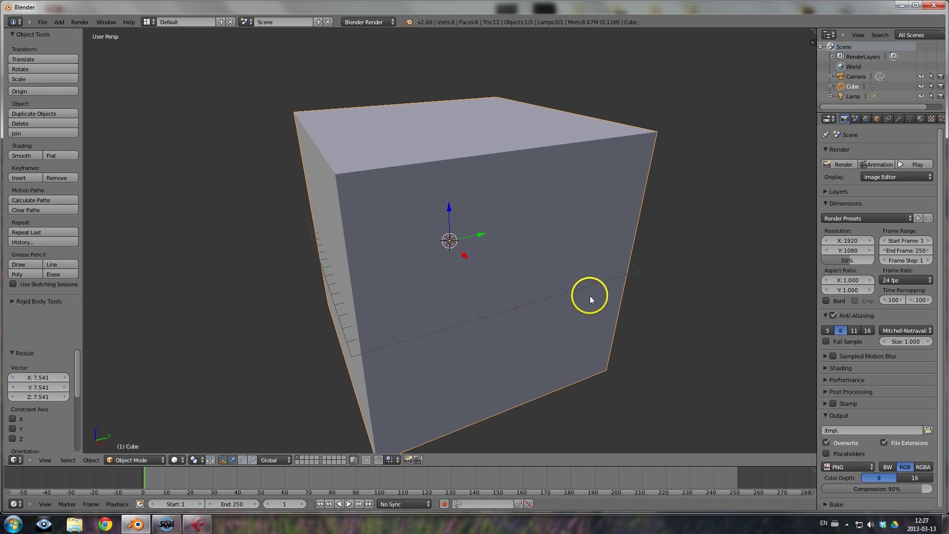
Make the outliner taller and rename the scaled cube to "domain"
drag(823, 123, 826, 148)
double_click(849, 89)
key(BackSpace)
click(848, 90)
text(domain)
click(839, 120)
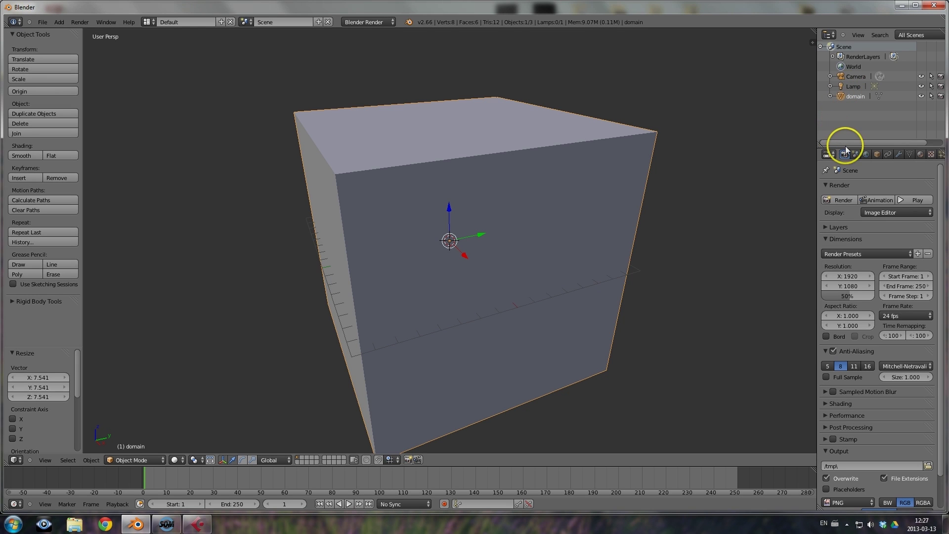
Switch the viewport shading to wireframe to see inside the domain cube
click(180, 461)
click(182, 439)
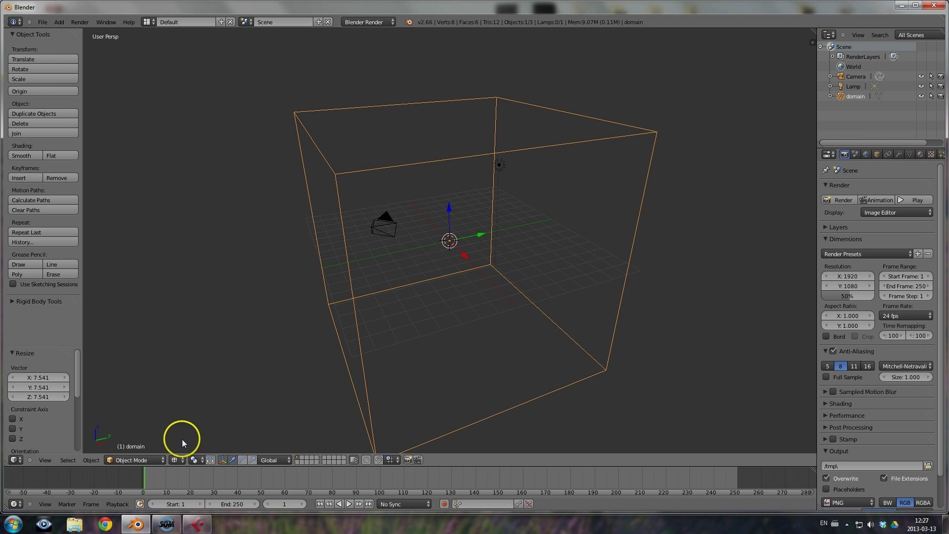
mouse_move(273, 284)
middle_down()
mouse_move(356, 289)
mouse_move(337, 271)
mouse_move(274, 278)
middle_up()
middle_drag(402, 309, 311, 326)
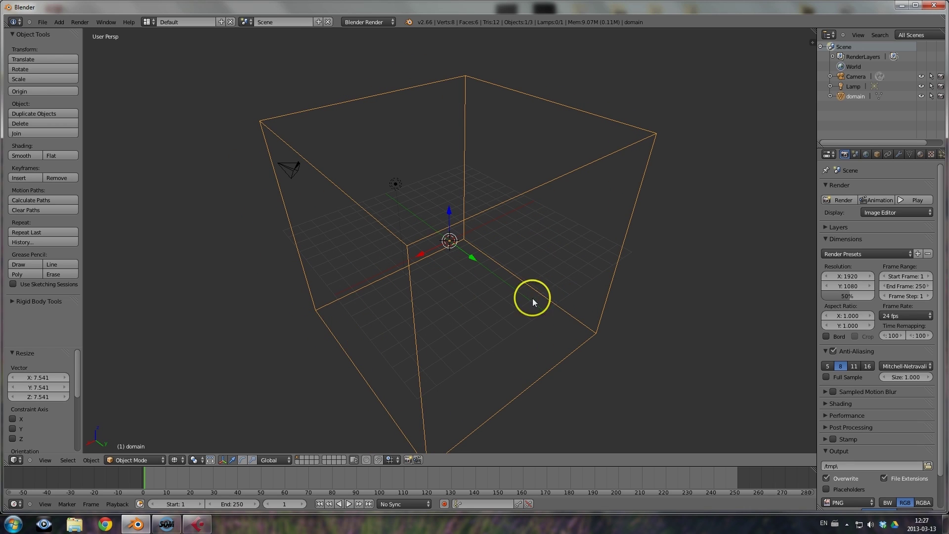
middle_drag(447, 298, 480, 279)
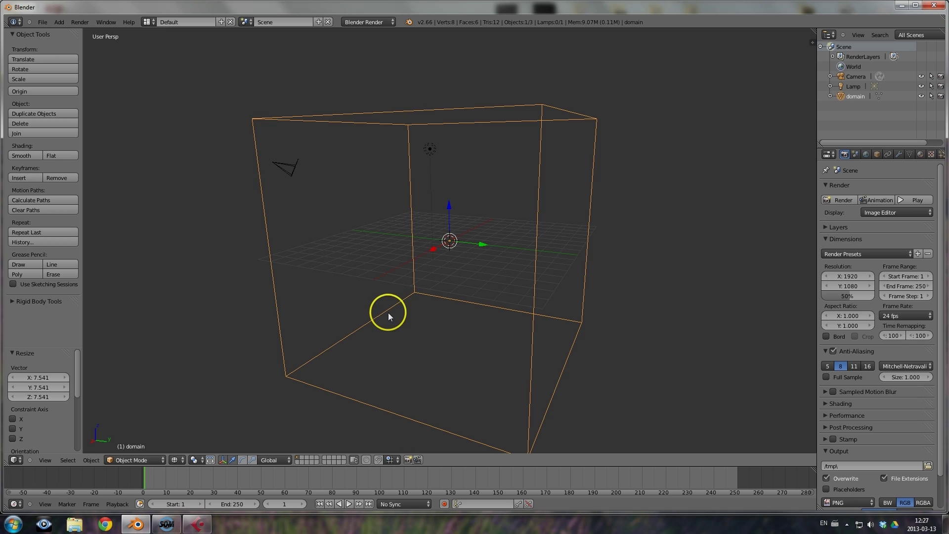
Add a cube inside the domain and raise it about 5.17 units along Z
key(shift+a)
mouse_move(387, 313)
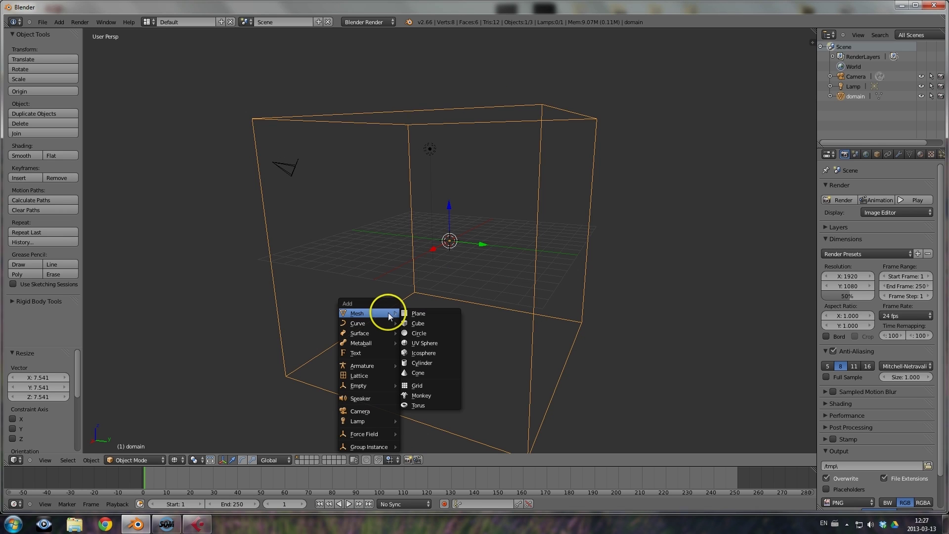
click(415, 324)
drag(450, 210, 441, 124)
middle_drag(445, 130, 462, 179)
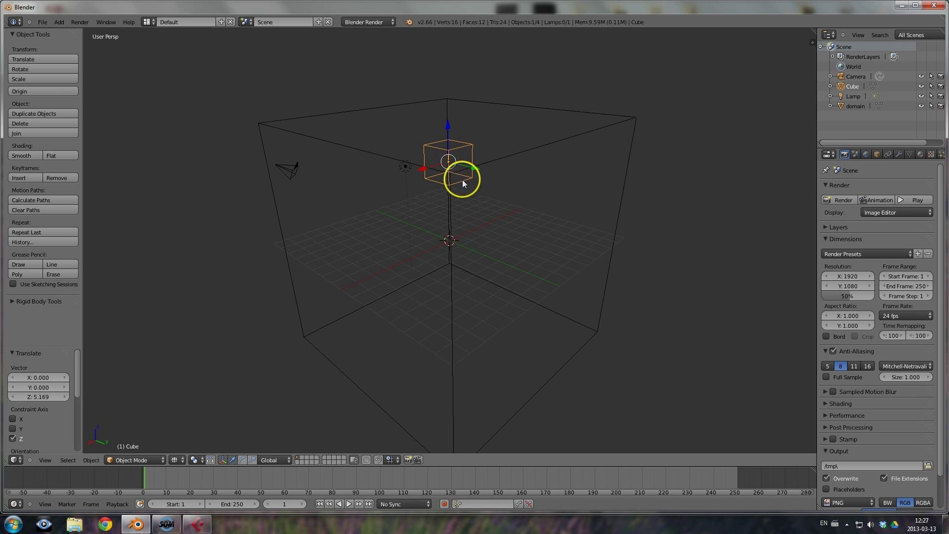
Rename the raised small cube to "inflow"
double_click(852, 86)
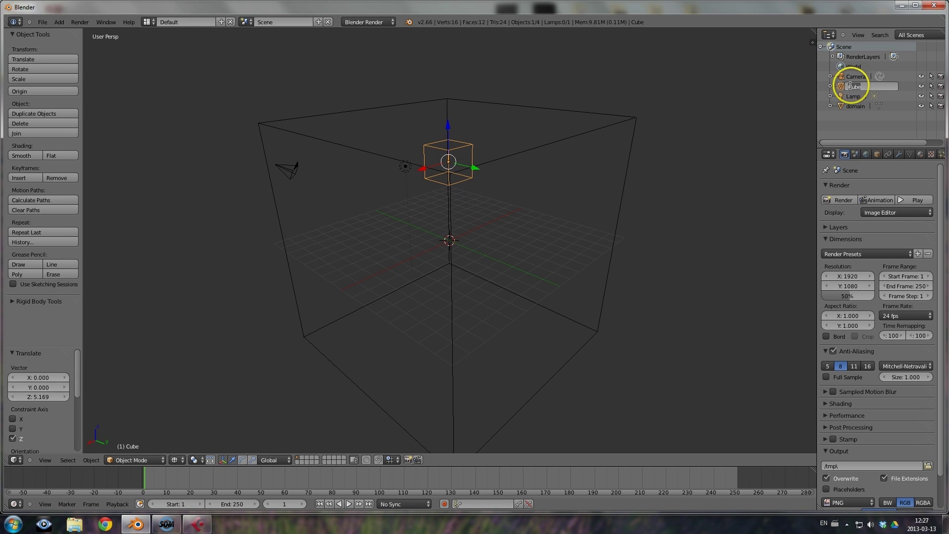
key(BackSpace)
text(inflow)
key(Return)
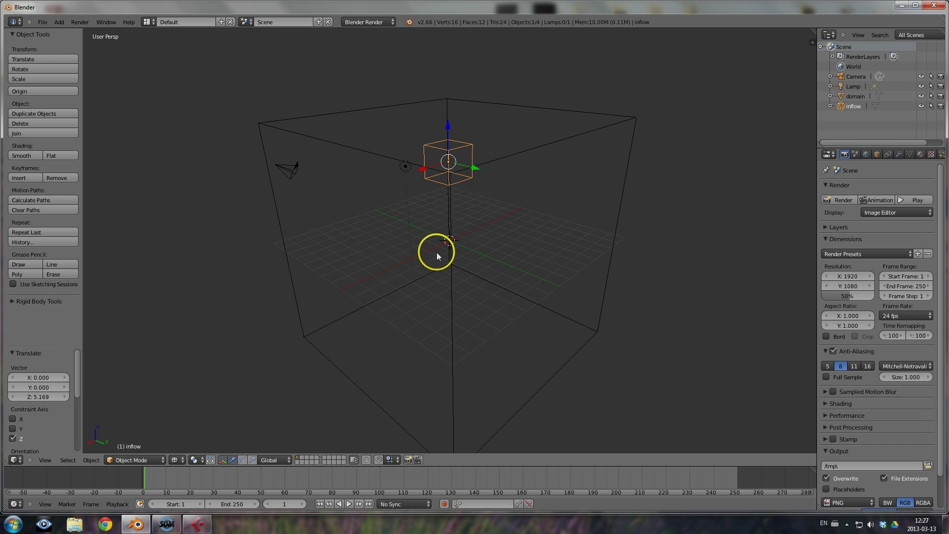
Add another cube, raise it to the inflow cube's height and shift it about 2.45 units along X
key(shift+a)
click(465, 262)
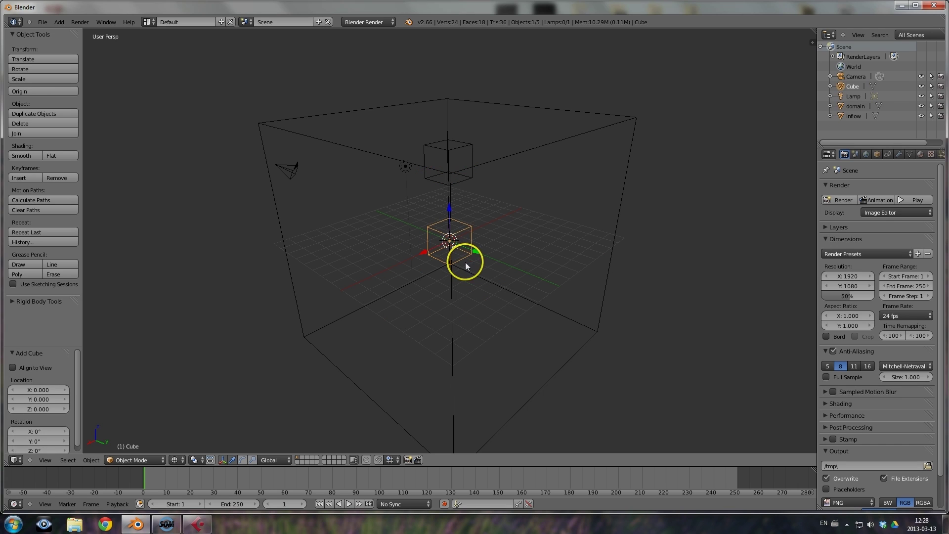
drag(452, 218, 447, 130)
drag(425, 168, 390, 175)
Rename the cube beside the inflow cube to "drops_particles"
double_click(850, 87)
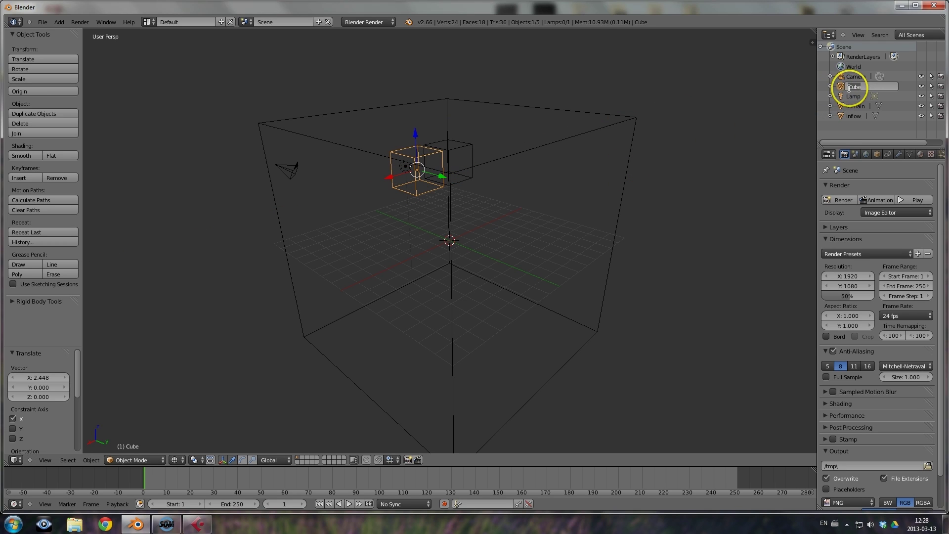
text(drops_particles)
key(Return)
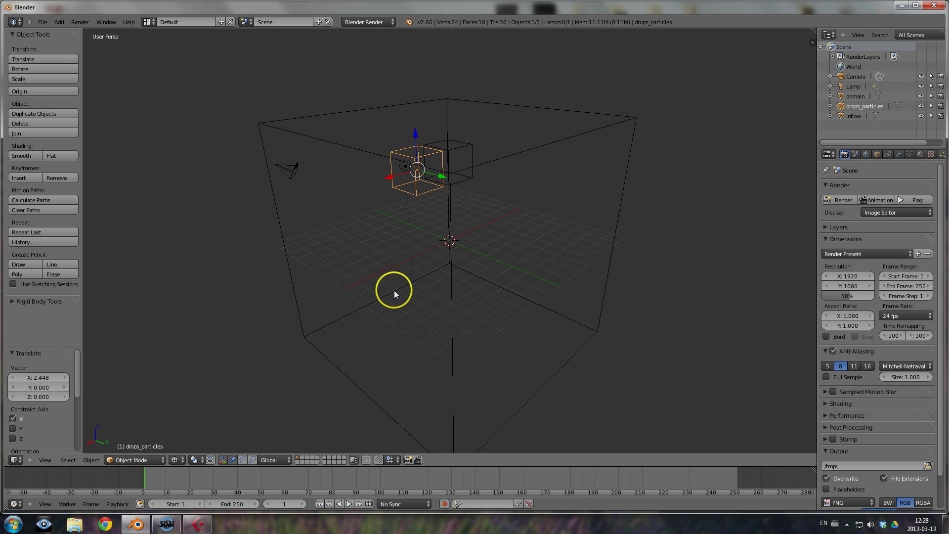
Add a third small cube and raise it about 5.17 units along Z
key(shift+a)
mouse_move(397, 276)
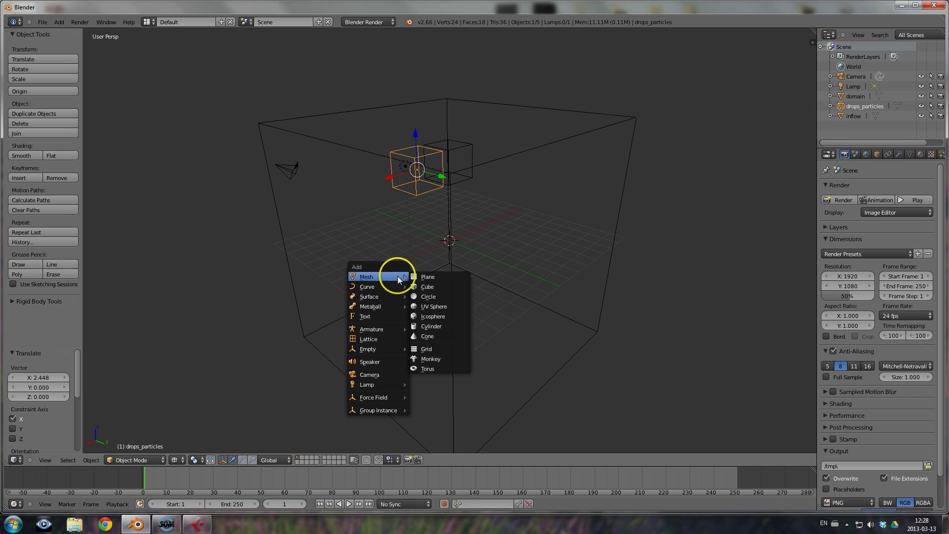
click(428, 286)
key(g)
key(z)
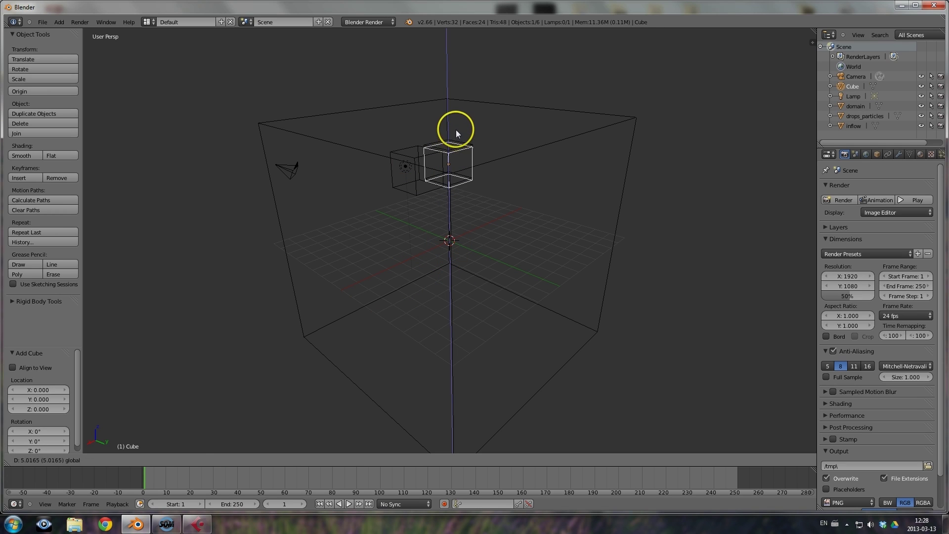
click(456, 131)
Move the new cube about 2.5 units along negative X, opposite drops_particles across the inflow cube
key(g)
key(x)
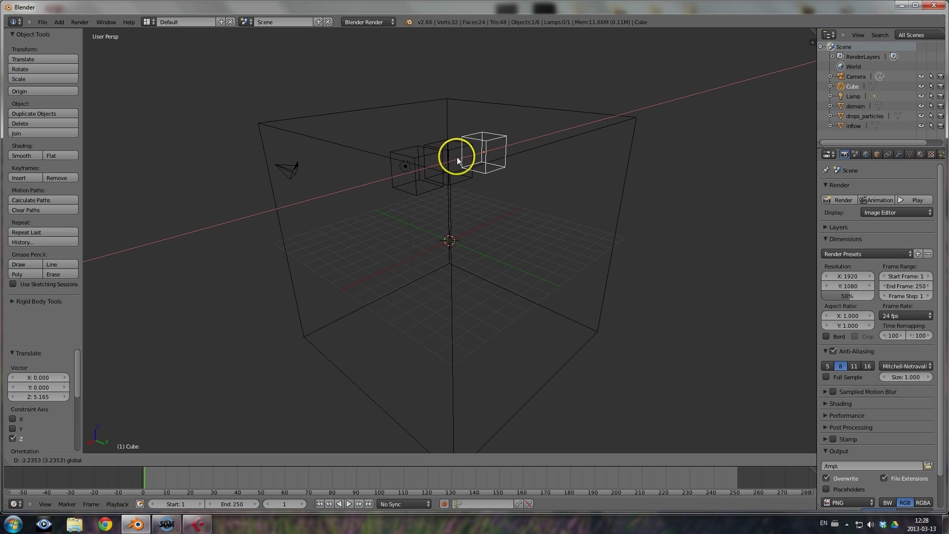
click(454, 160)
middle_drag(484, 188, 451, 191)
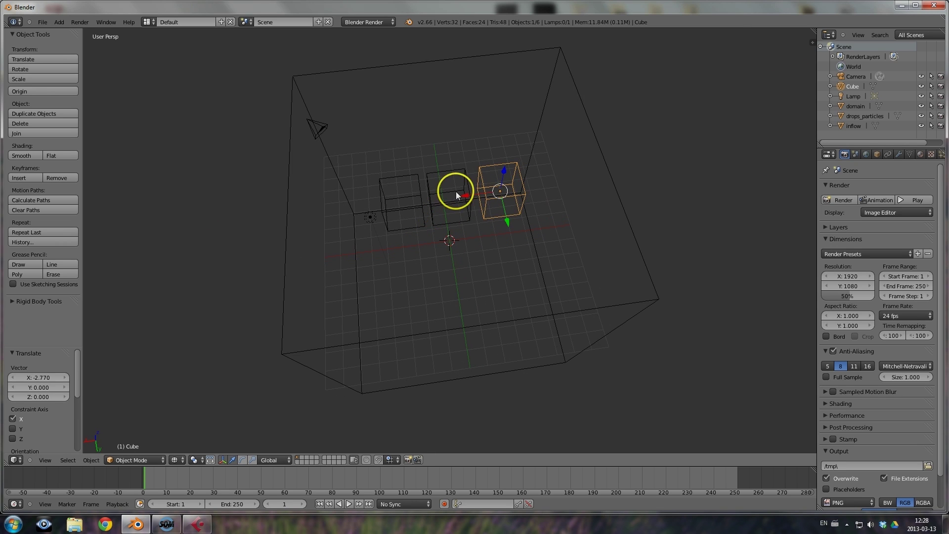
key(g)
key(x)
click(460, 194)
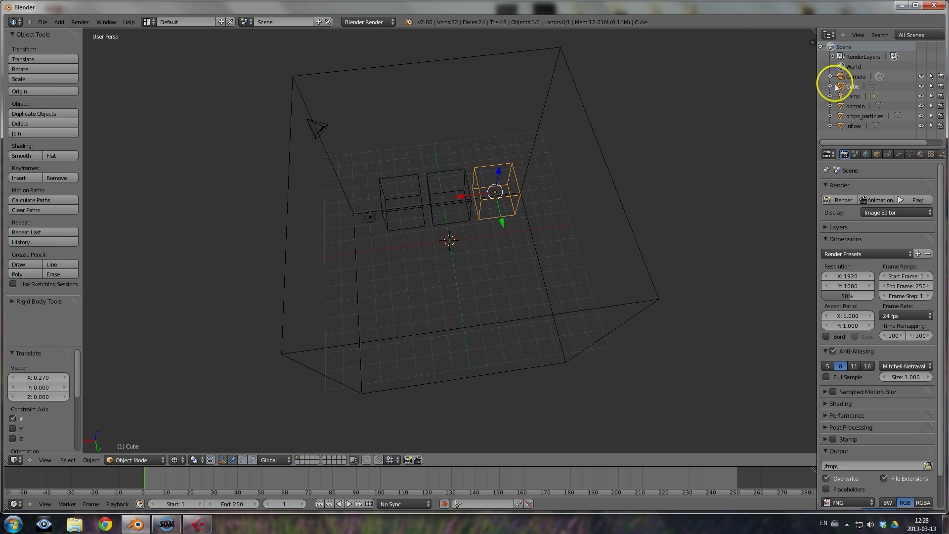
Rename the third small cube to "floats_patricles"
double_click(851, 86)
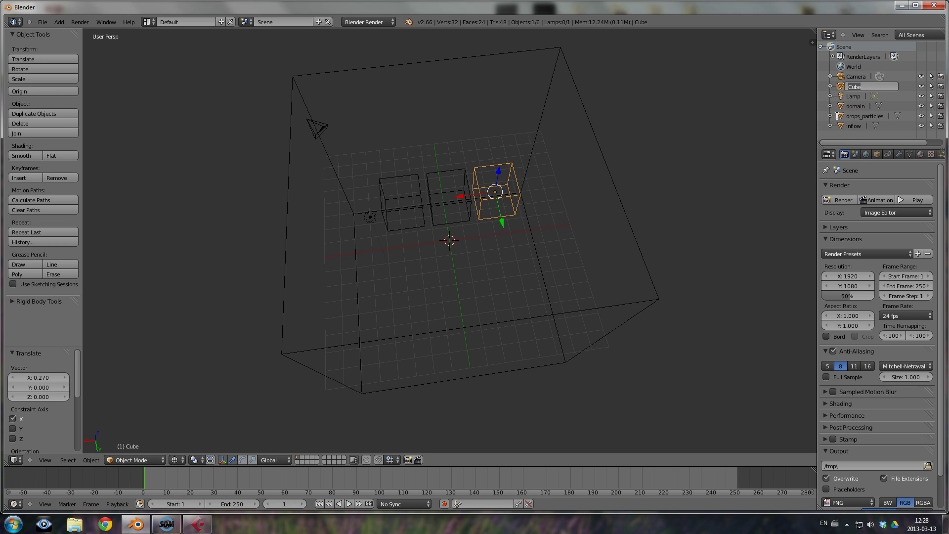
text(floats_patricles)
key(Return)
Add a fourth small cube, raise it about 5.22 units along Z and move it about -2.5 units along Y
key(shift+a)
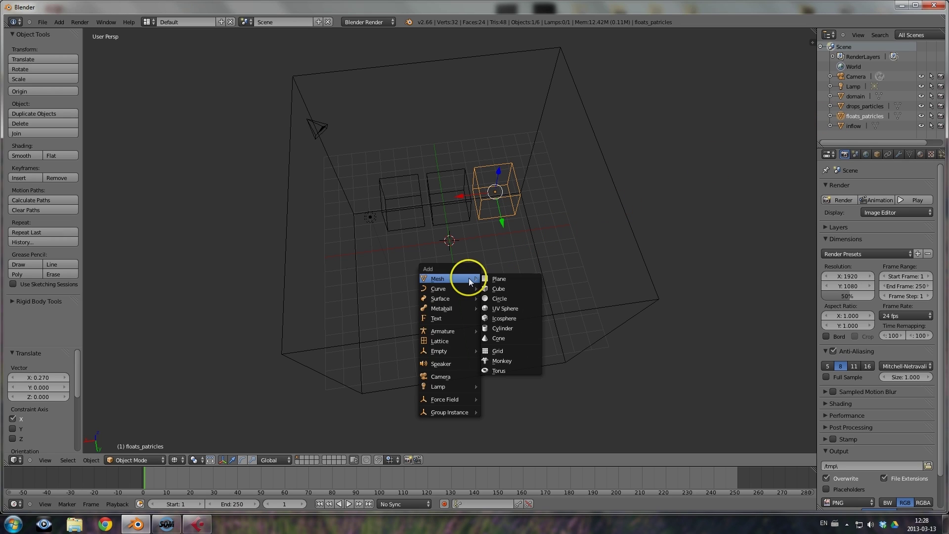
click(491, 286)
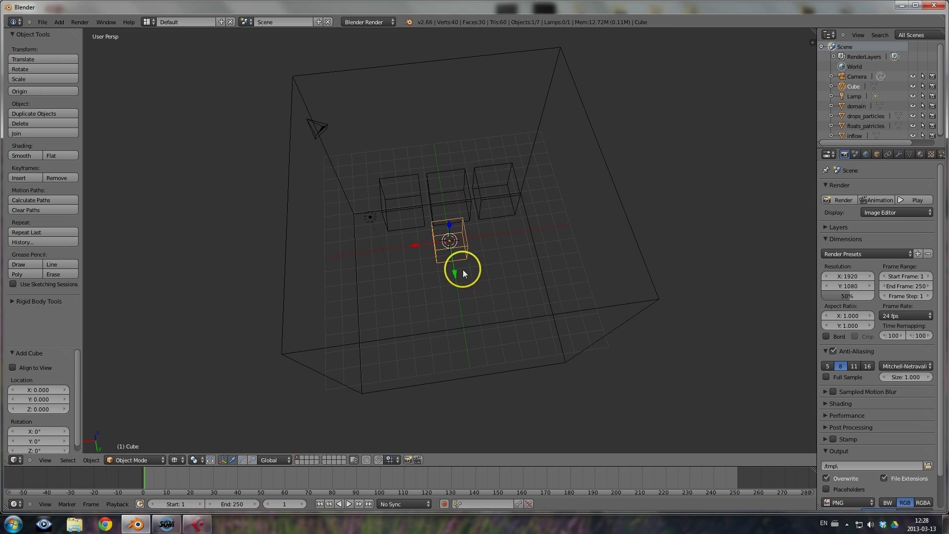
key(g)
key(z)
click(447, 217)
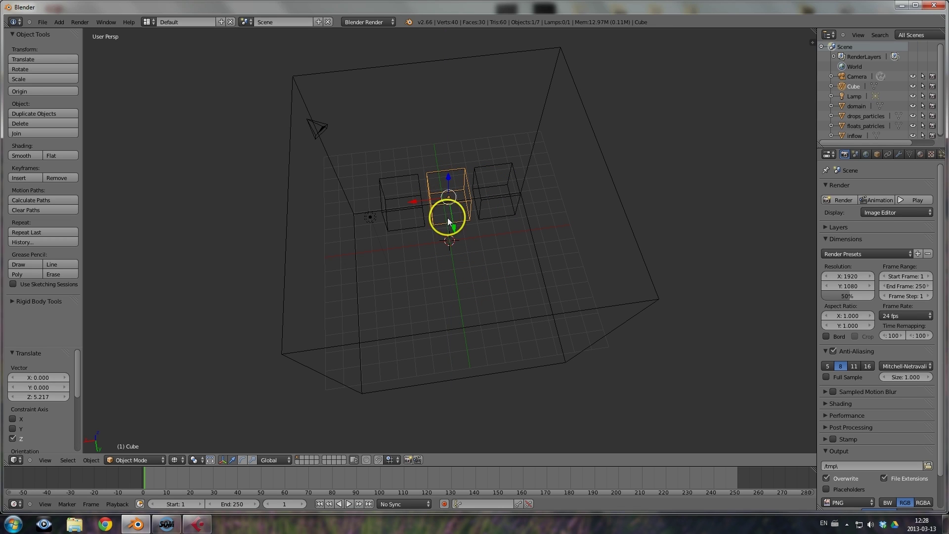
key(g)
key(y)
click(447, 189)
Rename the fourth small cube to "tracers_particles"
middle_drag(419, 228, 507, 176)
middle_drag(509, 215, 445, 211)
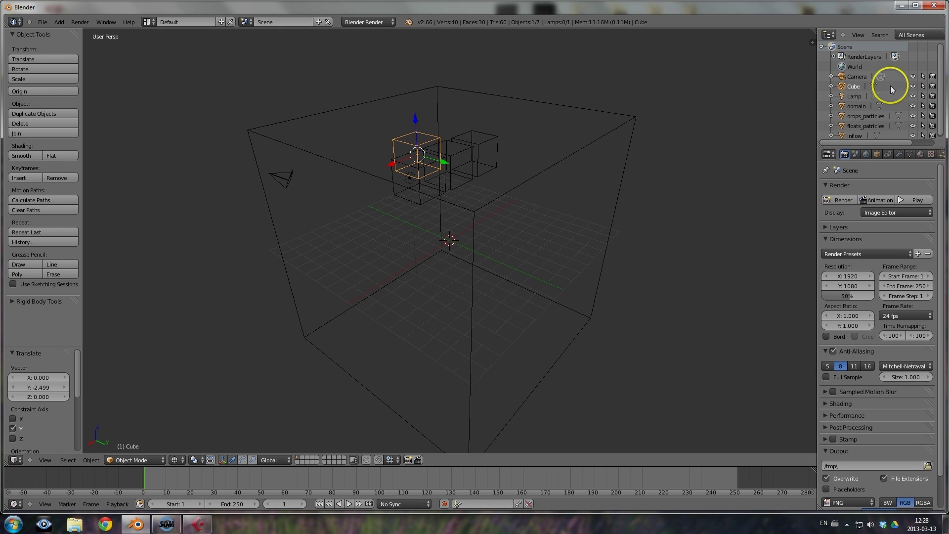
double_click(857, 86)
text(tracers)
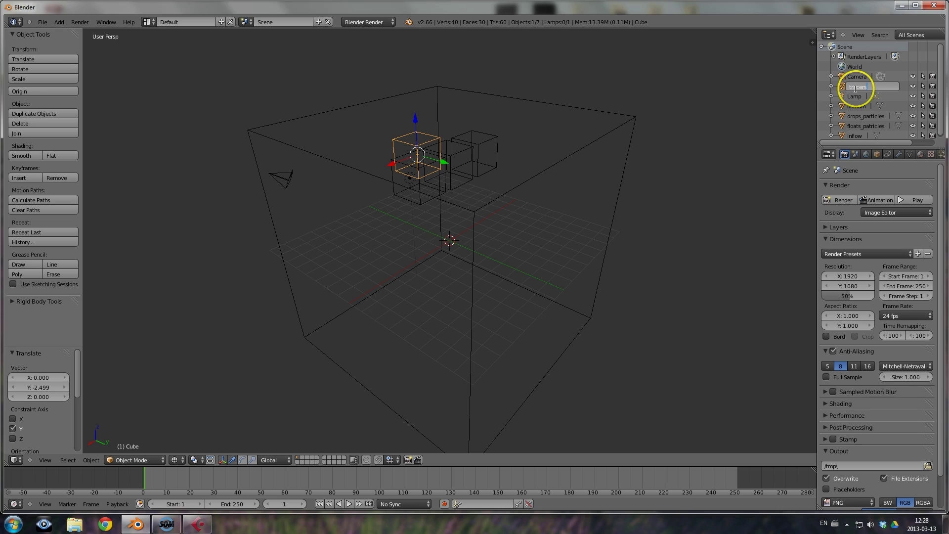
text(_particles)
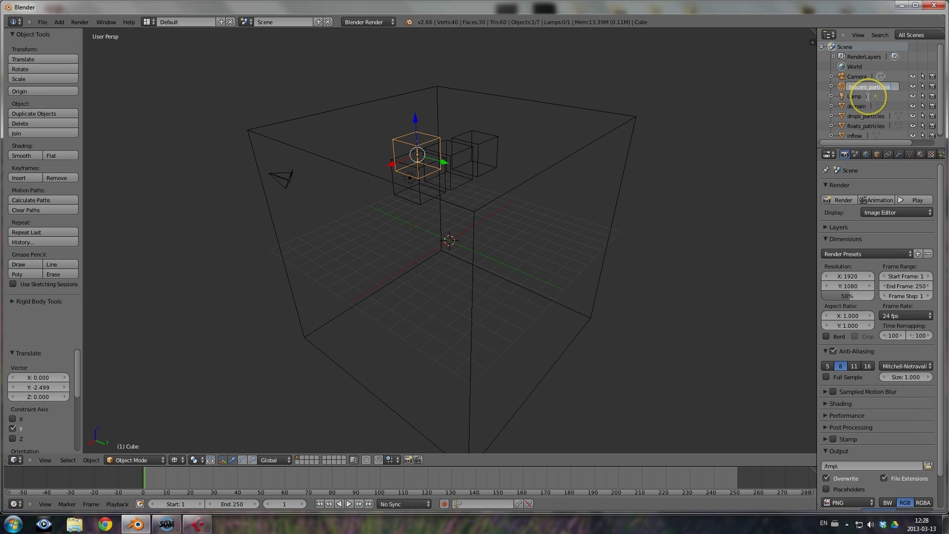
key(Return)
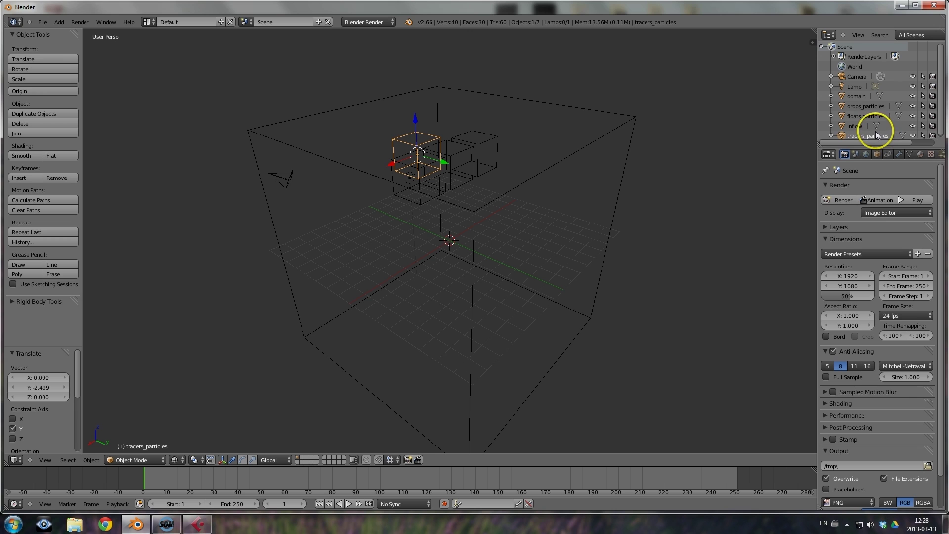
Widen the outliner and properties area and make the outliner taller
middle_drag(372, 286, 450, 278)
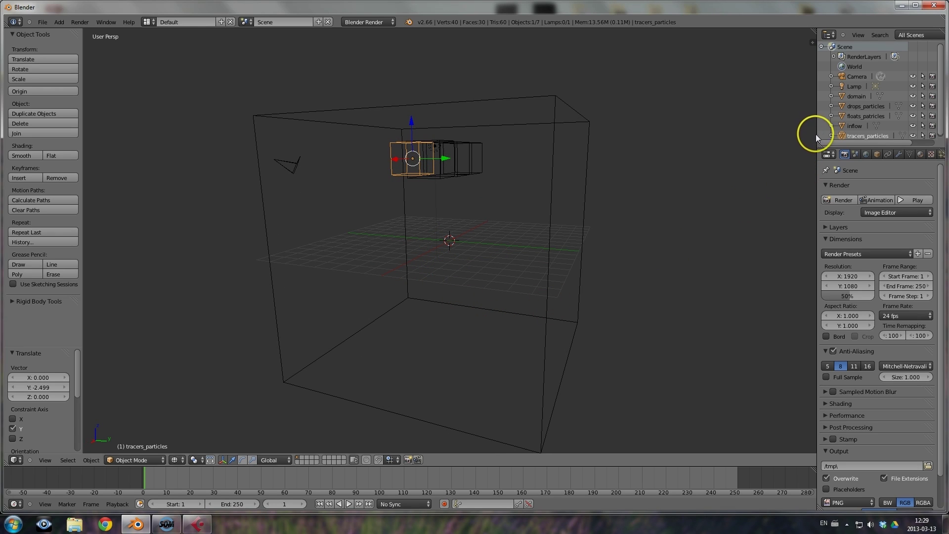
drag(816, 135, 805, 187)
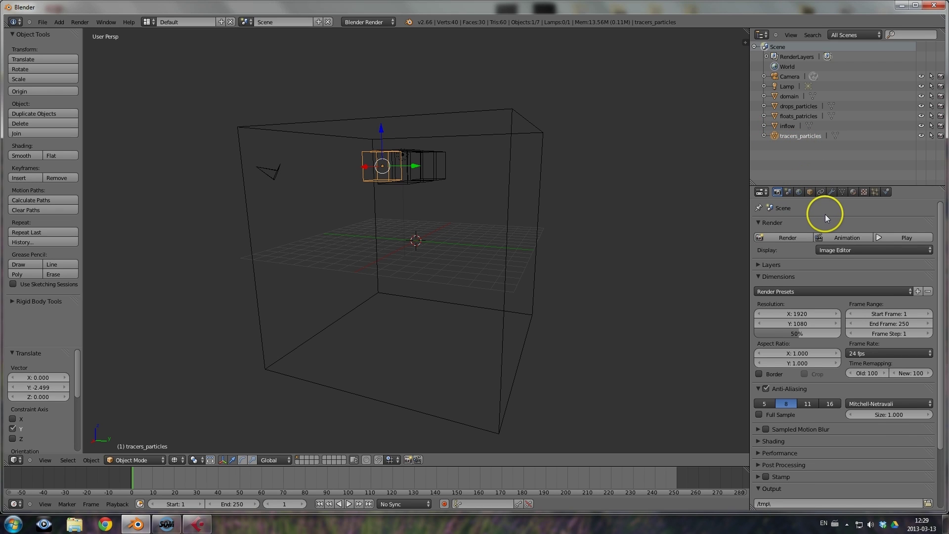
middle_drag(566, 237, 508, 269)
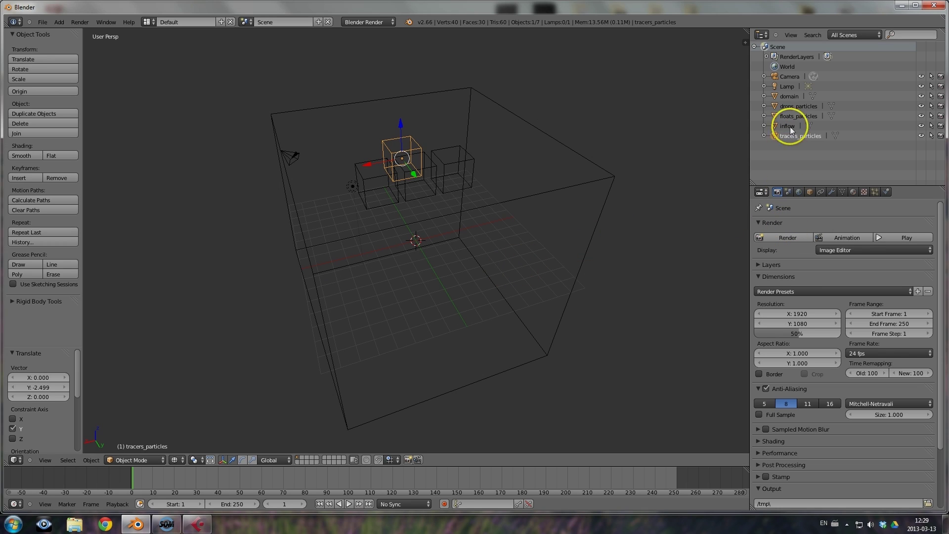
Enable fluid physics on the domain cube and set its fluid type to Domain
click(790, 95)
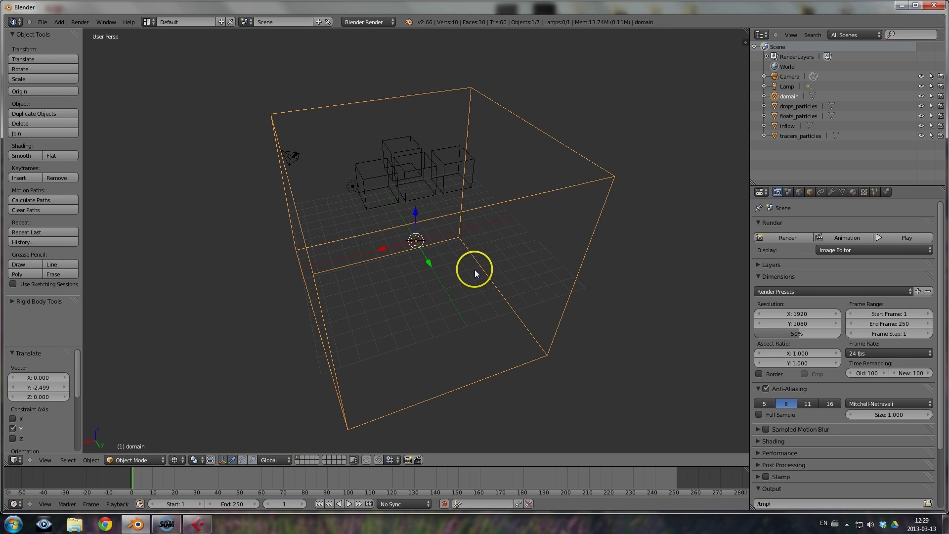
click(886, 191)
click(884, 248)
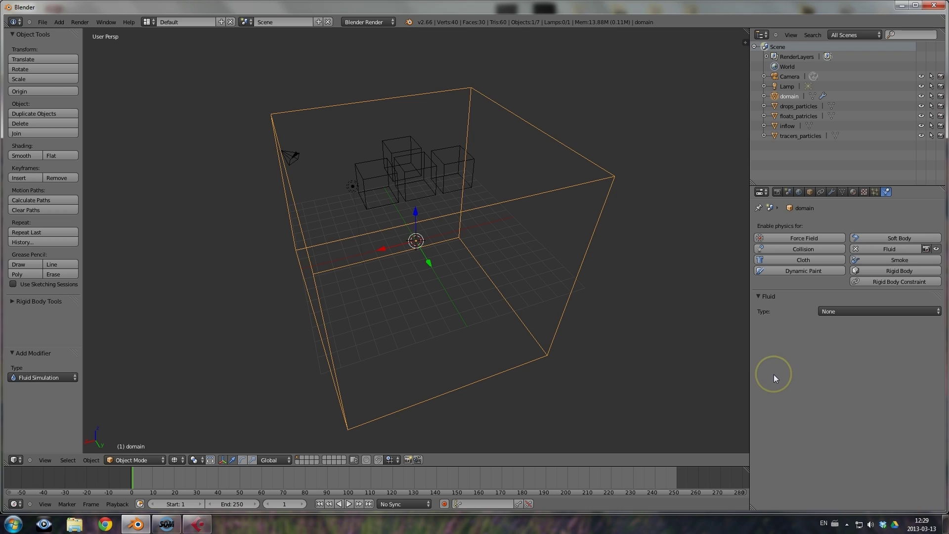
click(878, 312)
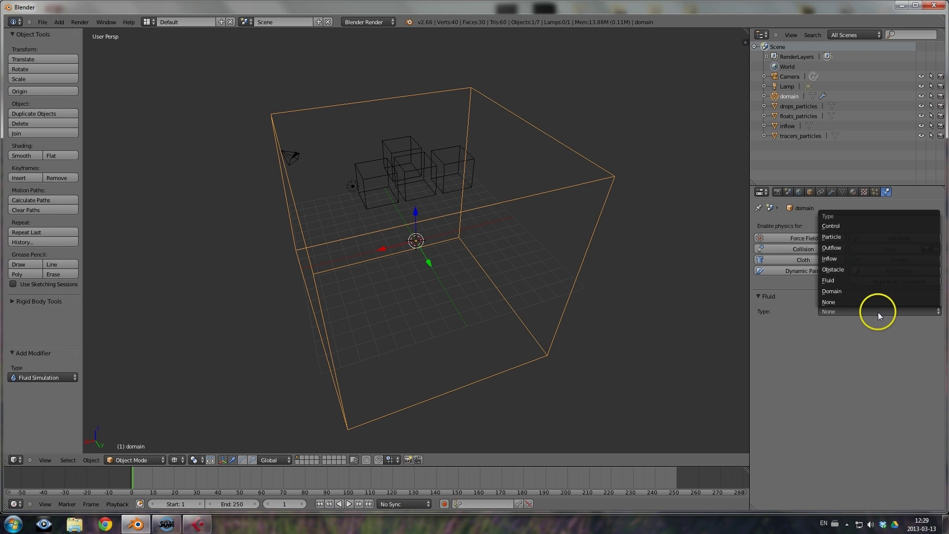
click(841, 291)
middle_drag(417, 307, 463, 292)
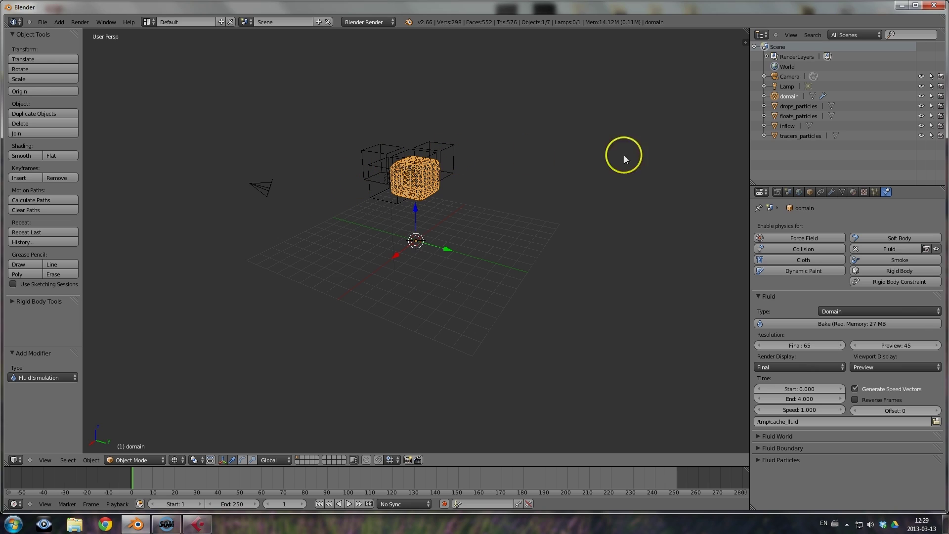
Enable fluid physics on the inflow cube, set its type to Inflow and give it a Y inflow velocity of 3
click(787, 126)
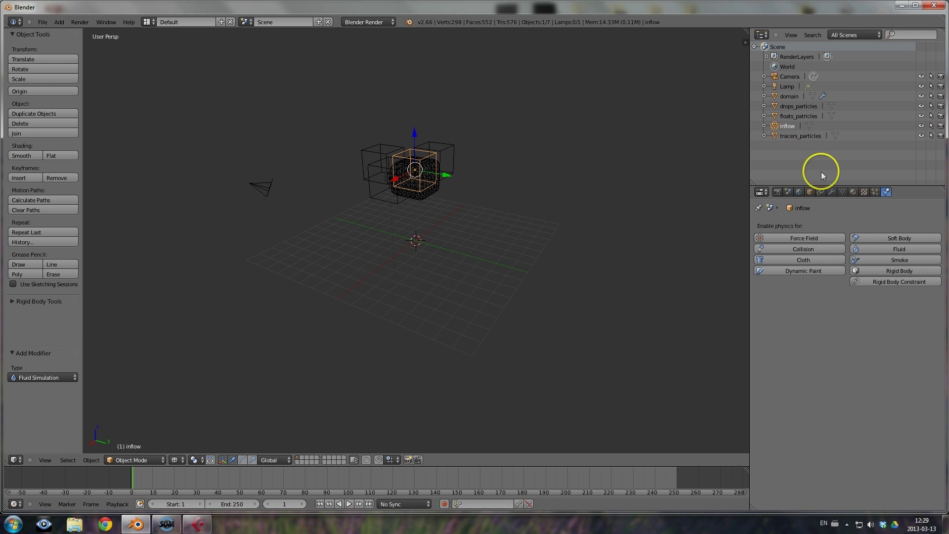
click(892, 250)
click(887, 311)
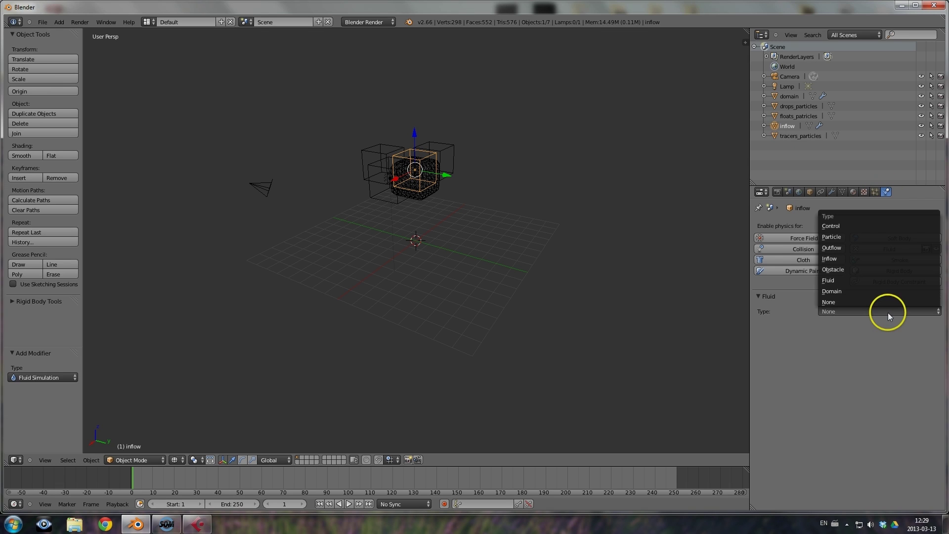
click(842, 259)
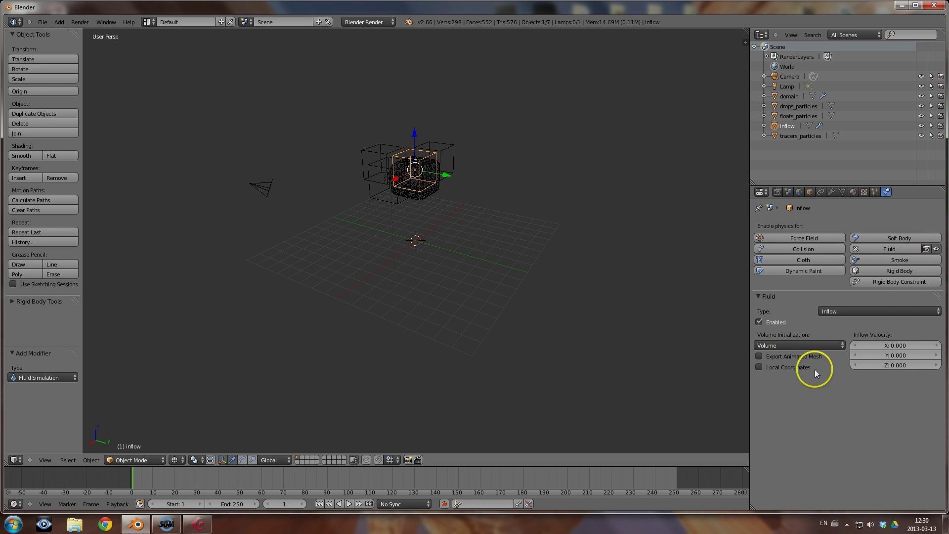
click(894, 355)
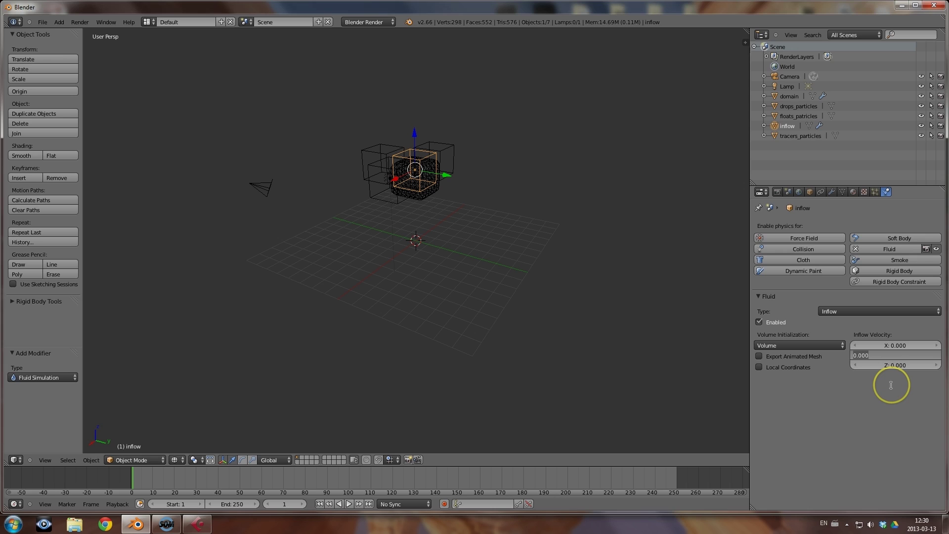
text(3)
key(Return)
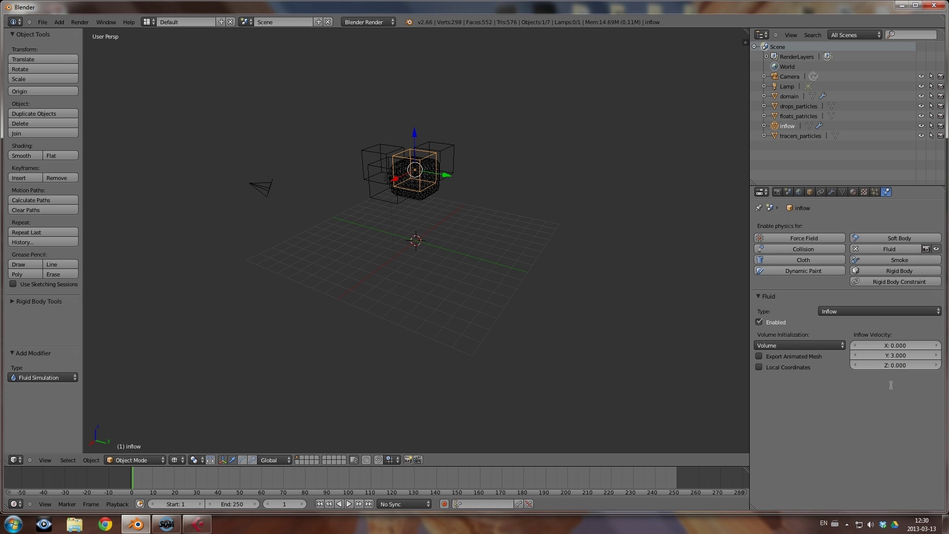
Select the domain object and set the animation's end frame to 100
click(782, 97)
click(235, 503)
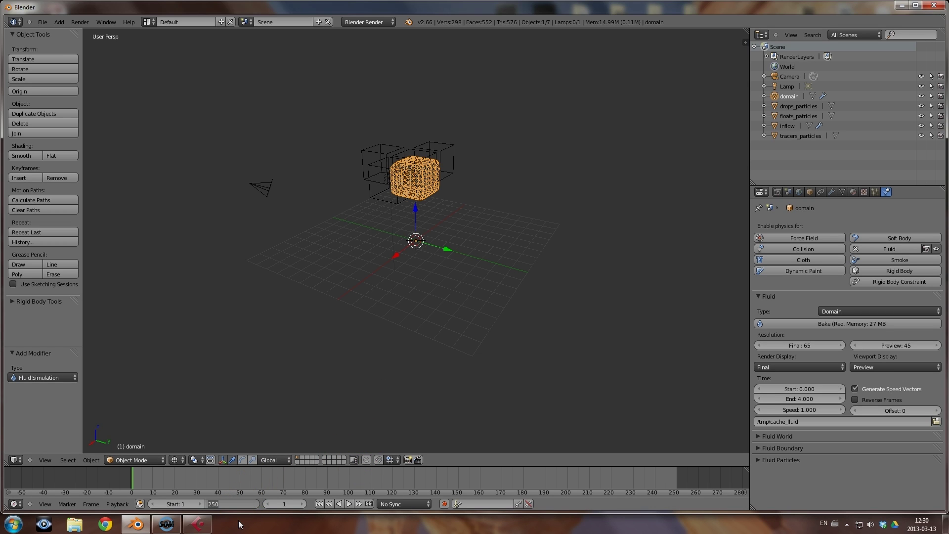
text(100)
key(Return)
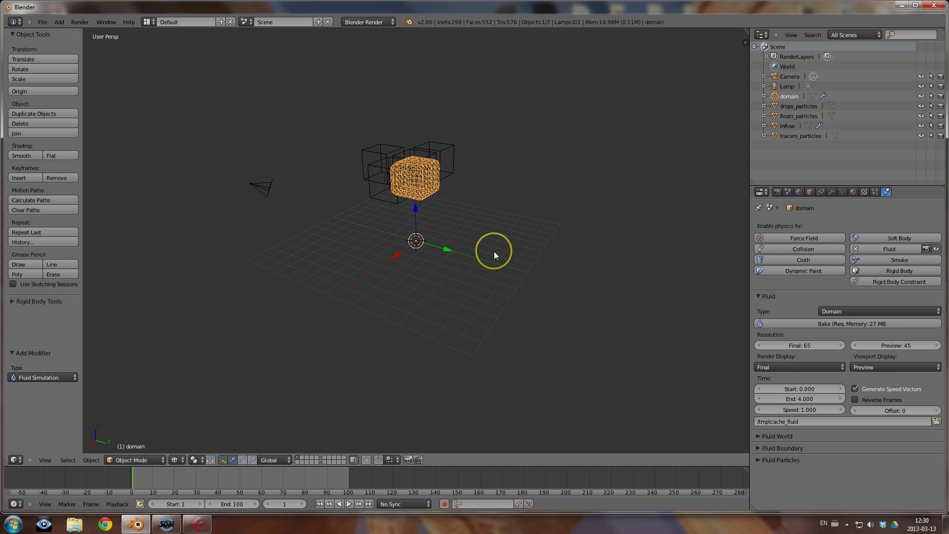
Set the domain's final and preview resolution to 40 and bake the fluid simulation
click(800, 346)
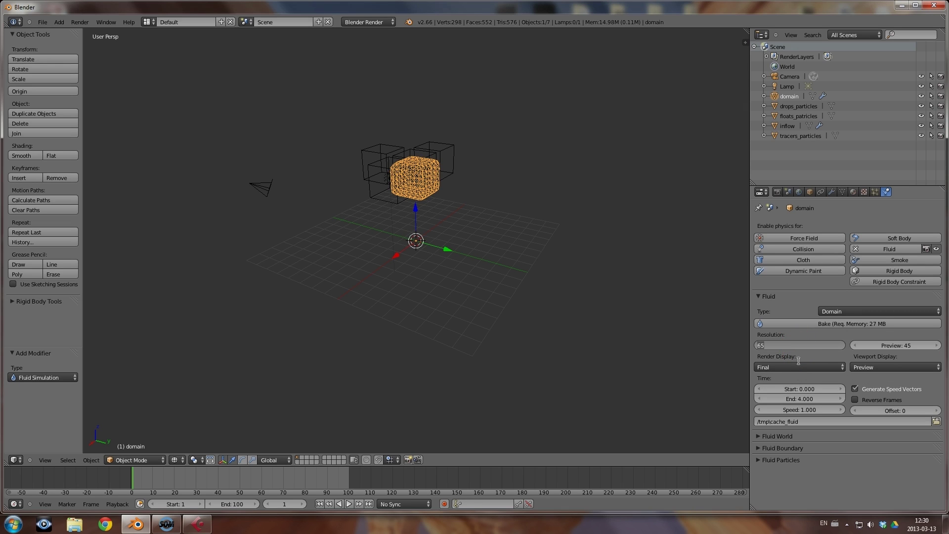
text(40)
key(Return)
click(893, 346)
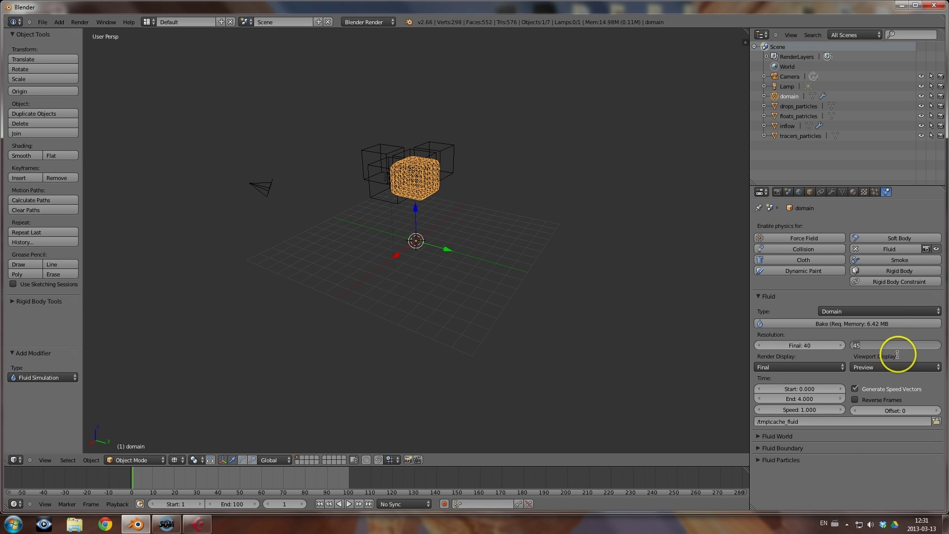
text(40)
key(Return)
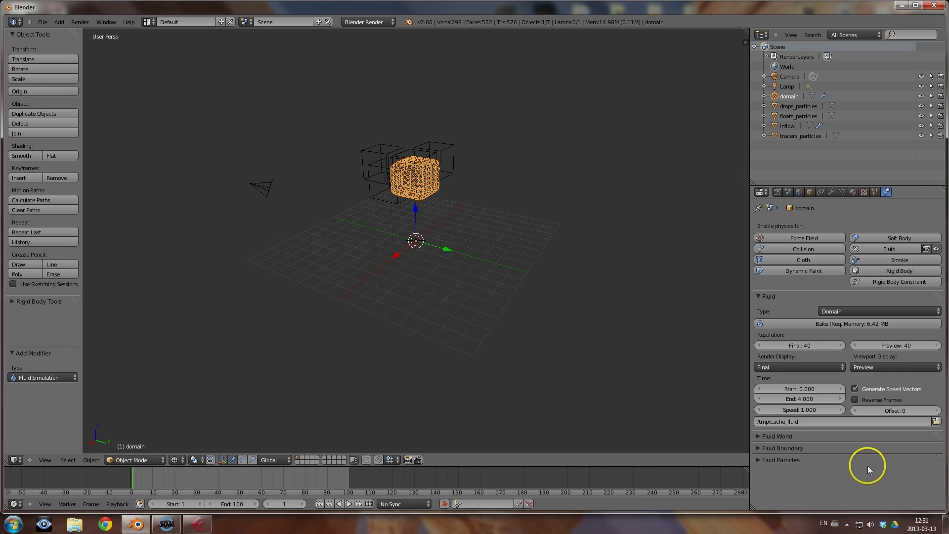
click(798, 323)
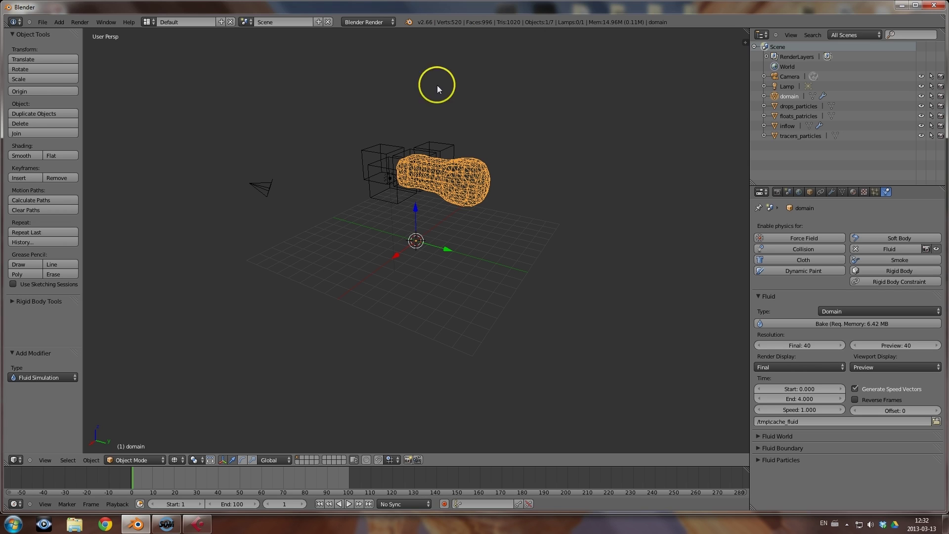
Go to frame 43 of the baked simulation and switch the viewport shading to Solid
drag(133, 488, 225, 506)
middle_drag(390, 196, 413, 274)
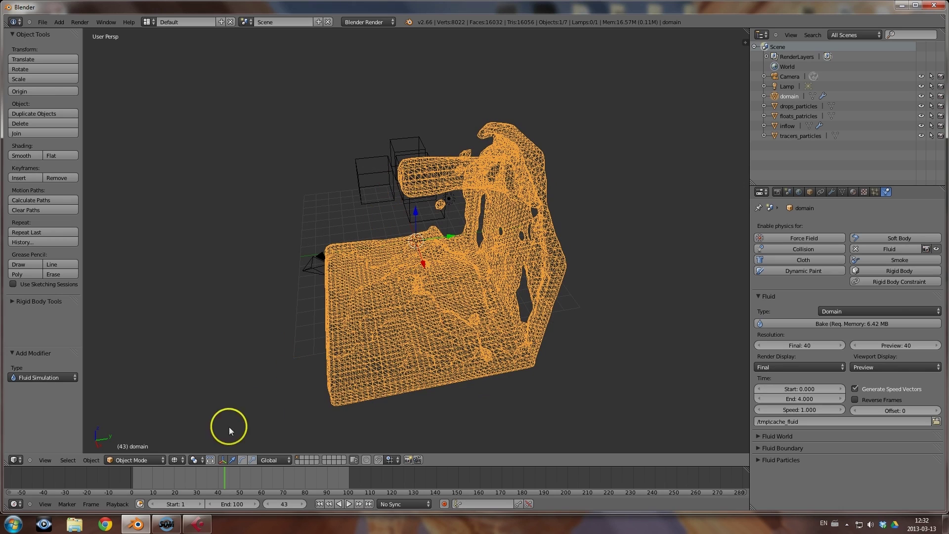
click(177, 458)
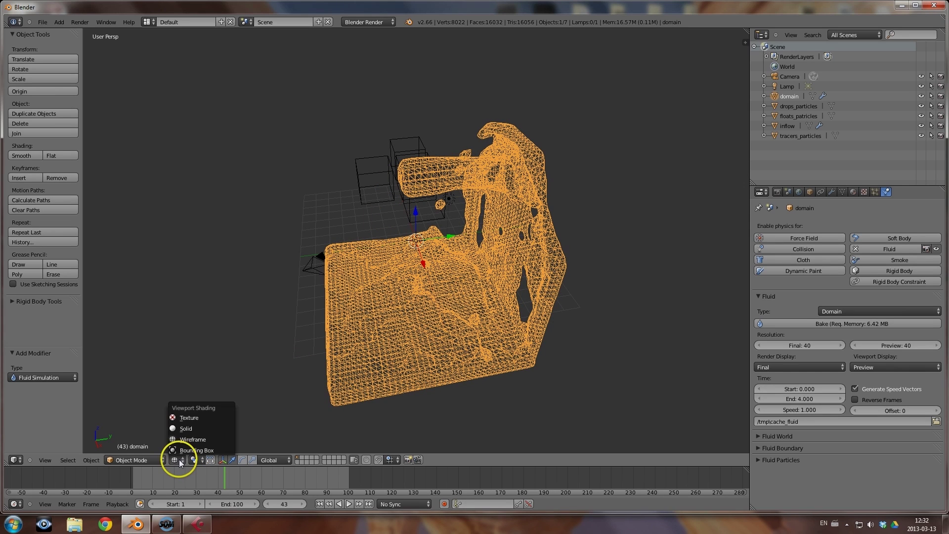
click(184, 428)
middle_drag(319, 299, 316, 236)
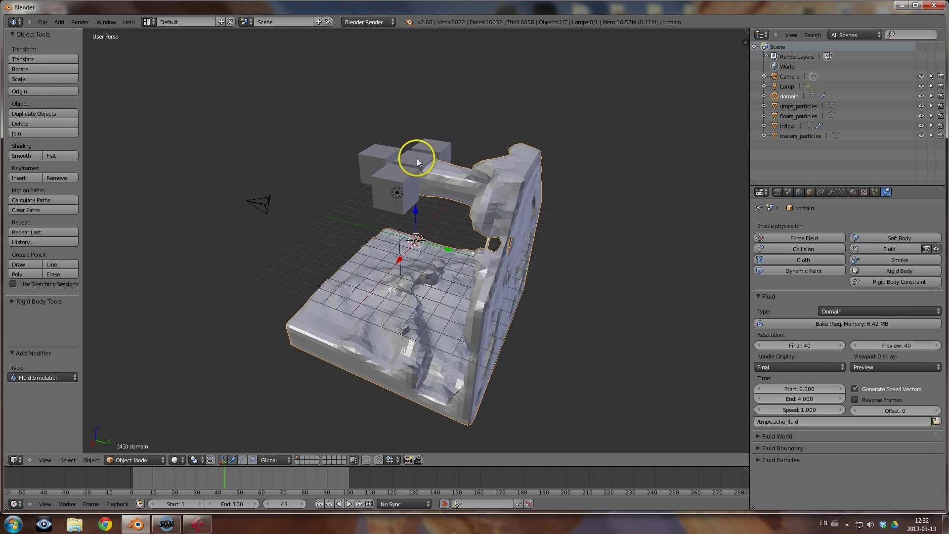
middle_drag(429, 190, 405, 226)
middle_drag(423, 346, 372, 330)
Go back to frame 7 and apply smooth shading to the domain's fluid mesh
drag(231, 478, 145, 491)
middle_drag(252, 289, 286, 296)
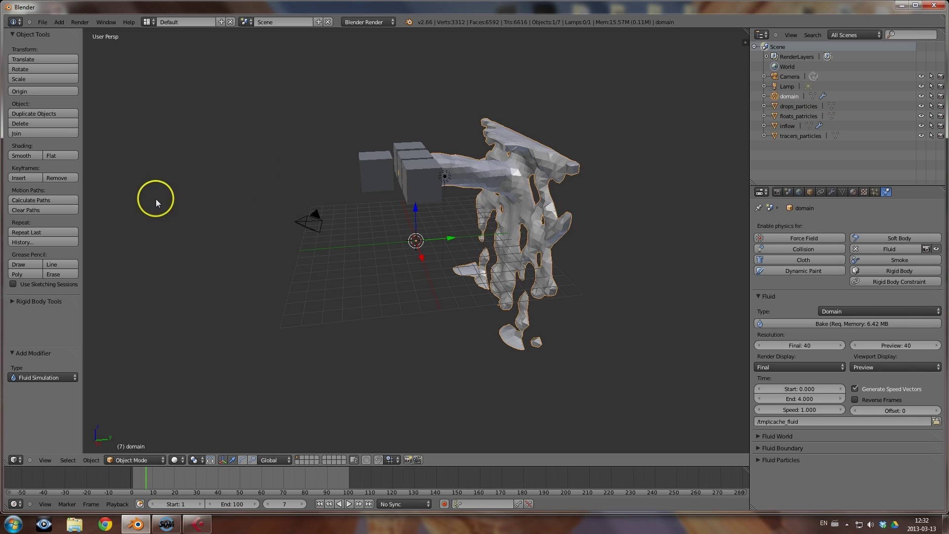
click(25, 156)
mouse_move(242, 223)
middle_down()
mouse_move(355, 206)
mouse_move(335, 194)
mouse_move(314, 228)
middle_up()
Advance the timeline to frame 20 and examine the smoothed fluid from different angles
drag(149, 471, 175, 498)
mouse_move(432, 291)
middle_down()
mouse_move(353, 322)
mouse_move(438, 303)
middle_up()
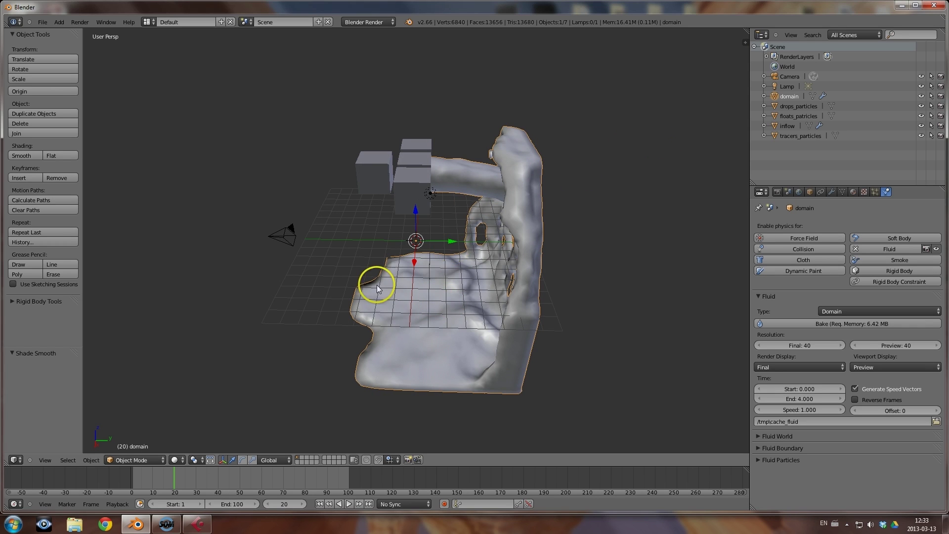
middle_drag(346, 287, 340, 272)
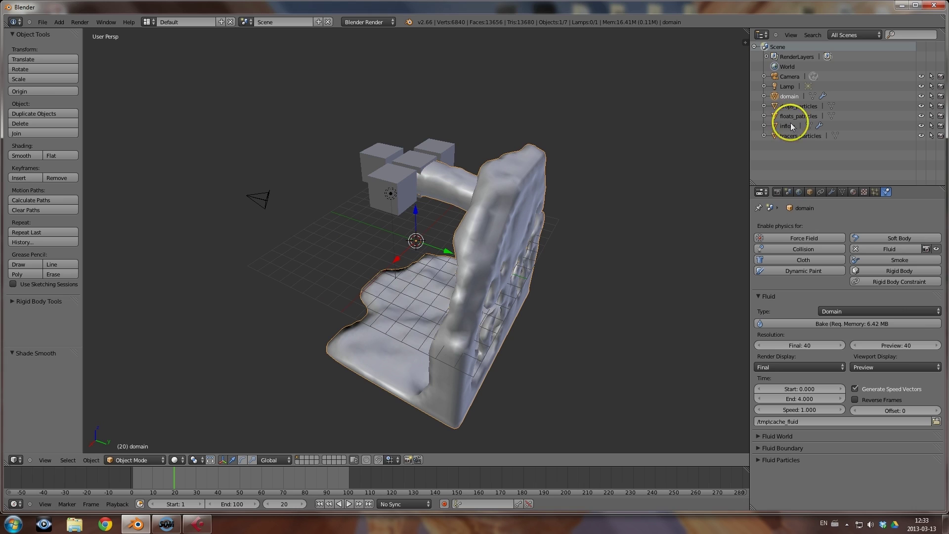
Give the drops_particles cube a new material with a red diffuse color
click(802, 108)
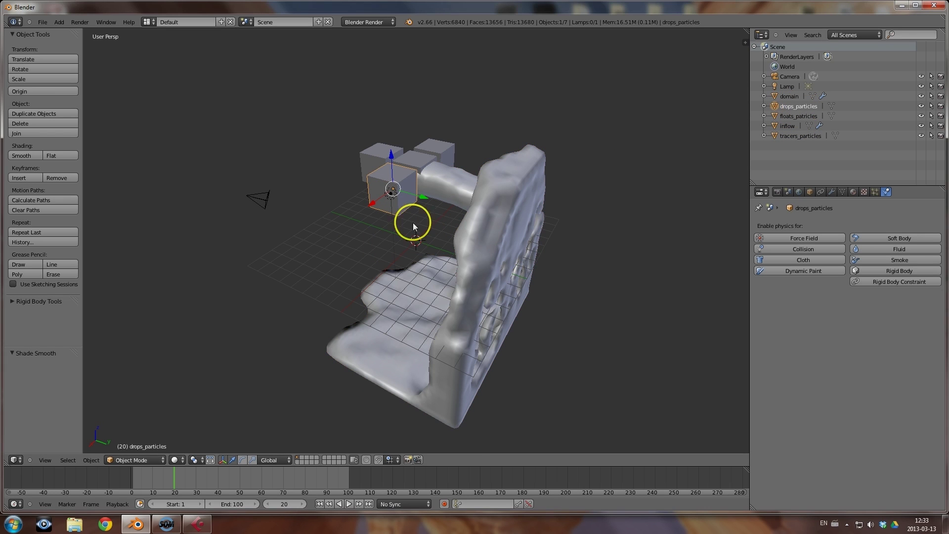
click(853, 192)
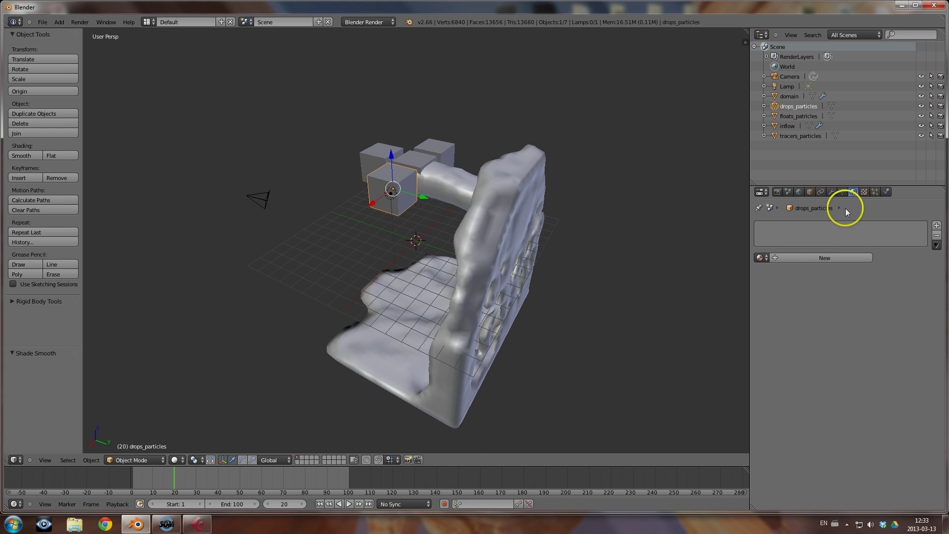
click(817, 259)
click(790, 379)
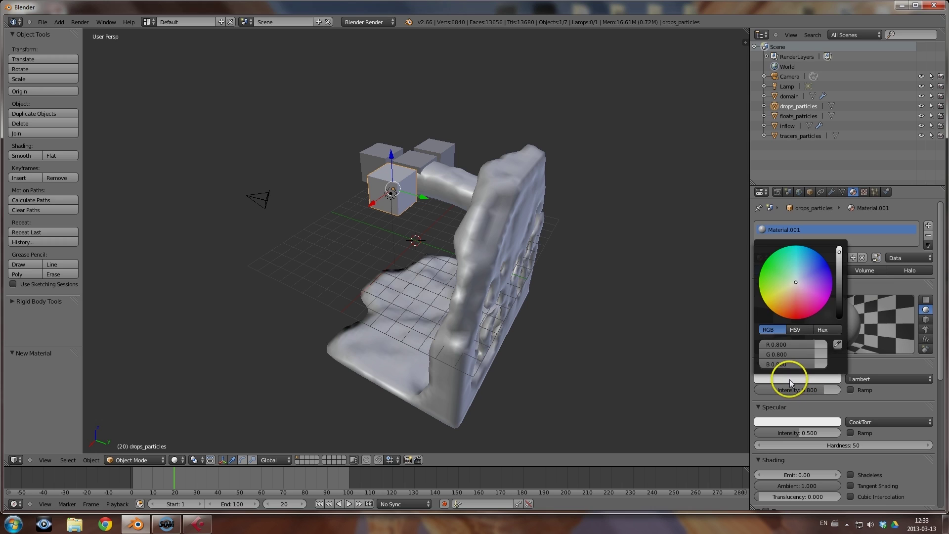
drag(794, 283, 796, 324)
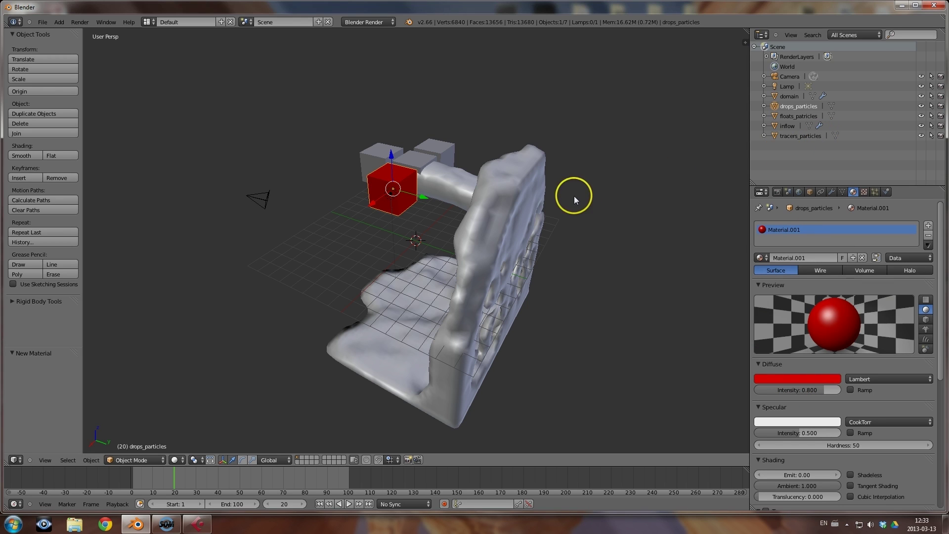
Give the floats_patricles cube a new material with a blue diffuse color
click(803, 116)
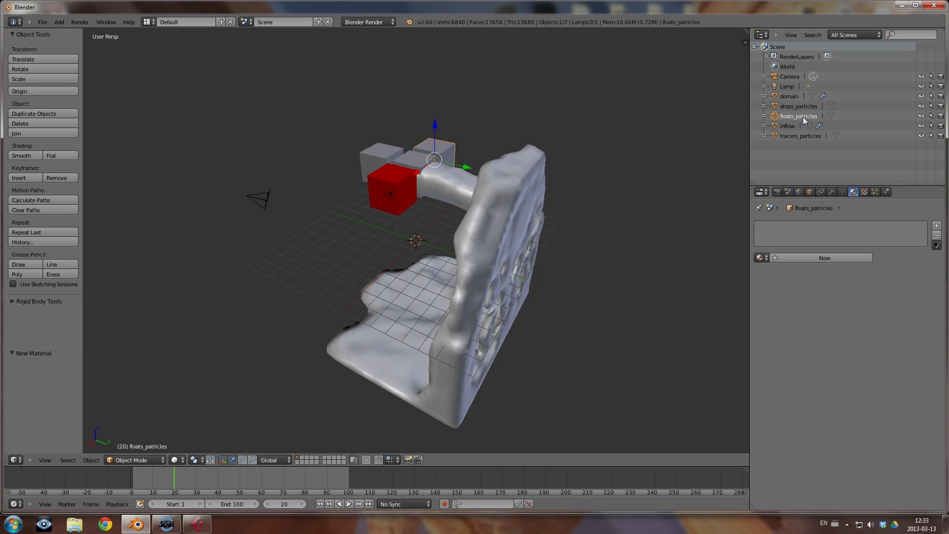
click(808, 257)
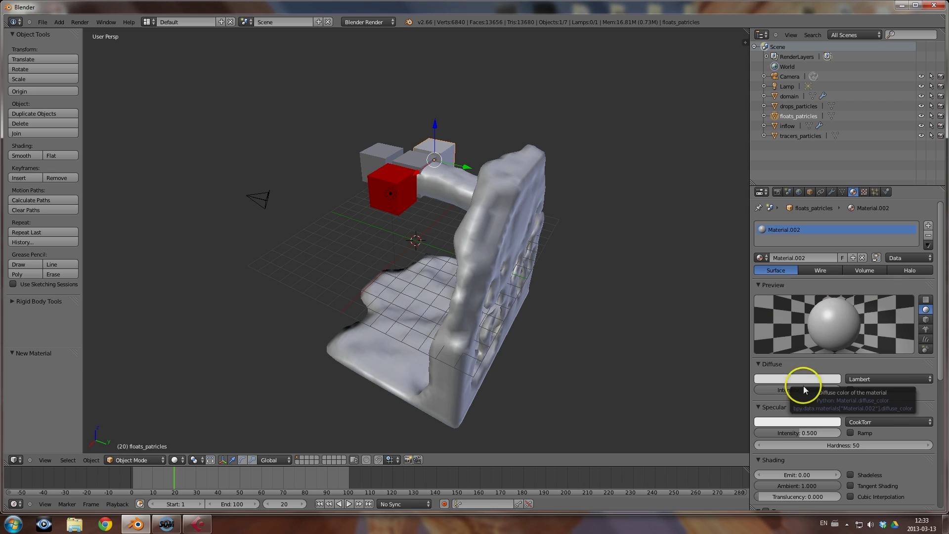
click(791, 379)
drag(795, 283, 831, 258)
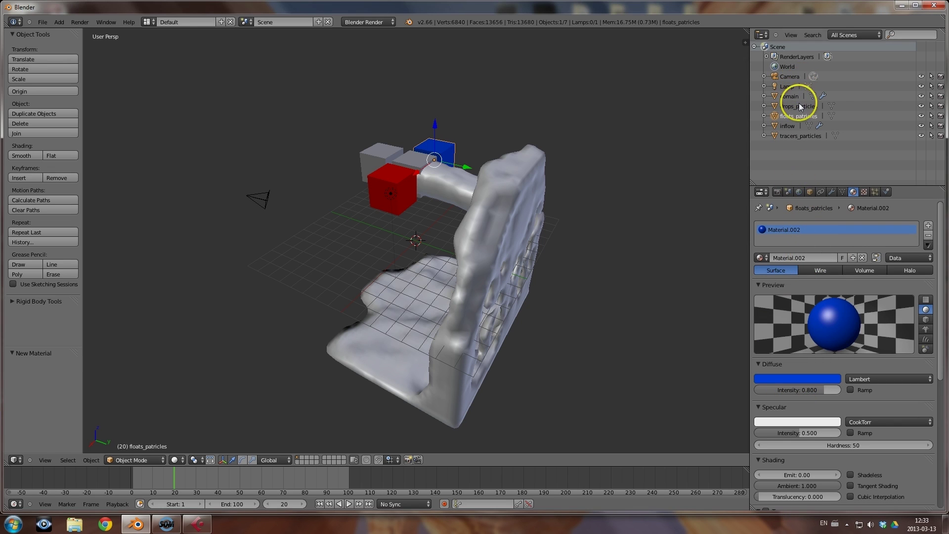
Give the tracers_particles cube a new material with a green diffuse color
click(800, 135)
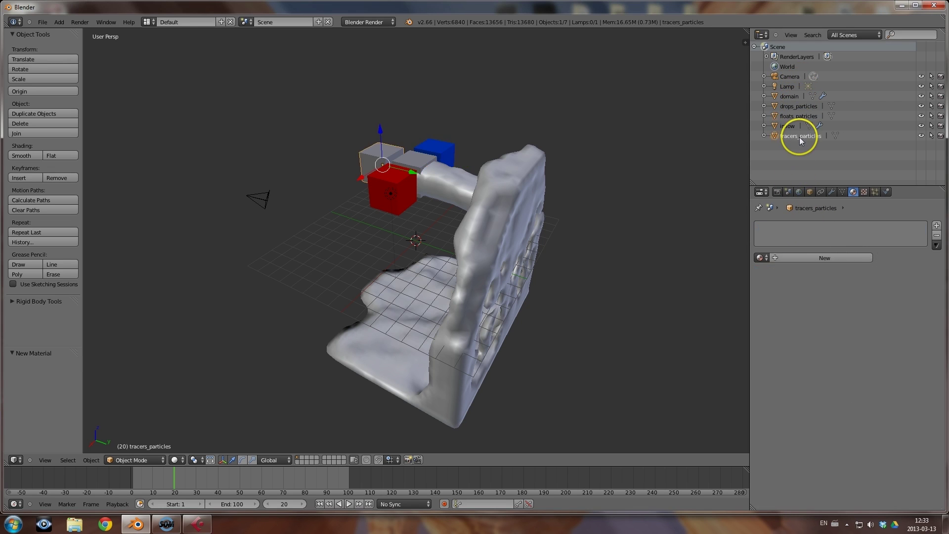
click(826, 257)
click(801, 379)
click(792, 282)
click(774, 273)
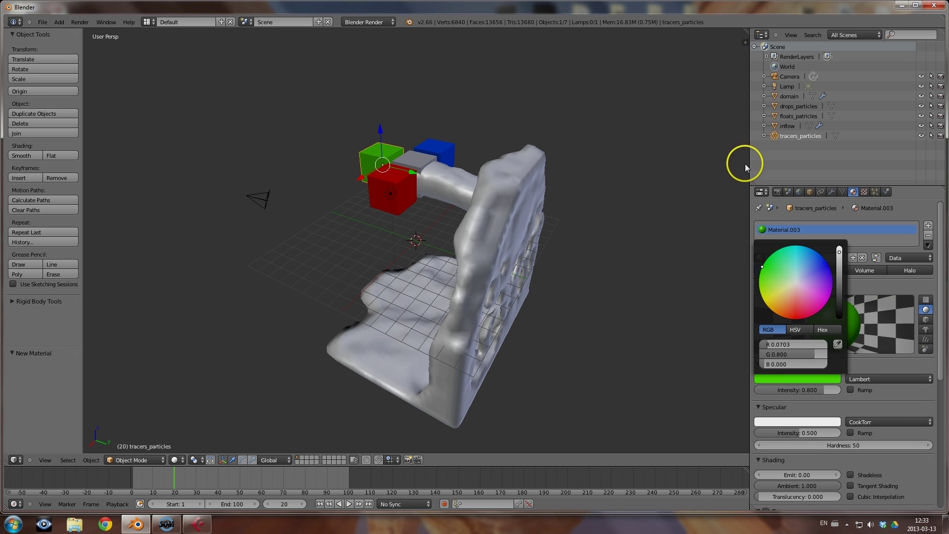
middle_drag(449, 267, 426, 233)
Raise the domain's fluid resolution to 180 for final and 100 for preview
click(791, 97)
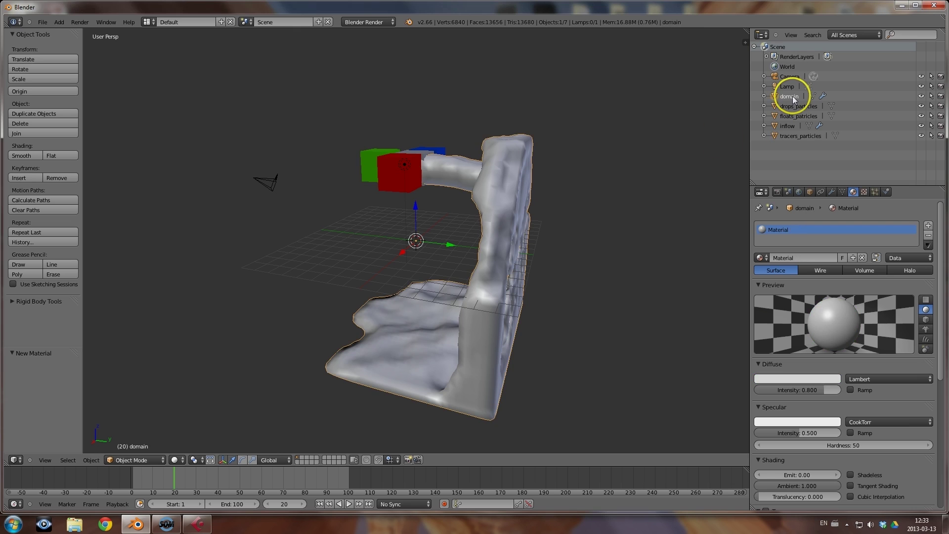
middle_drag(436, 292, 458, 296)
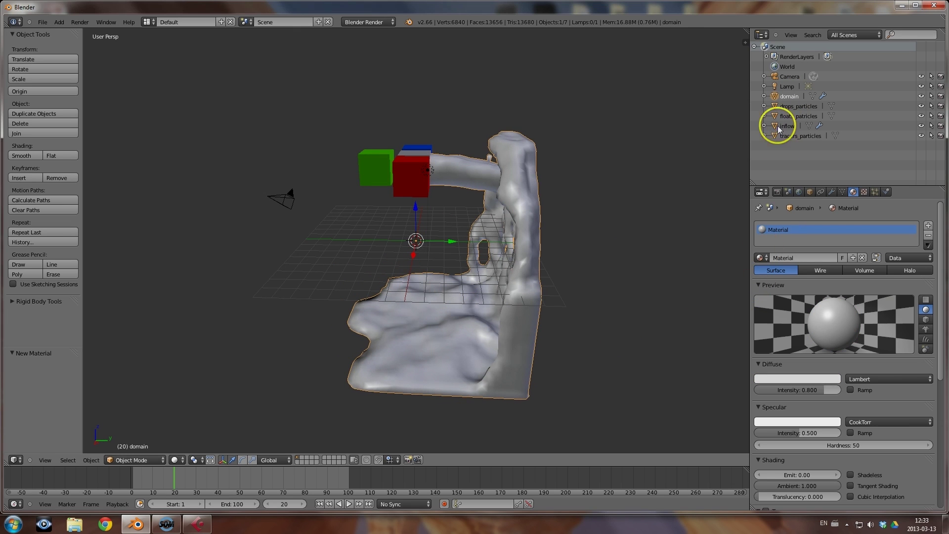
click(888, 193)
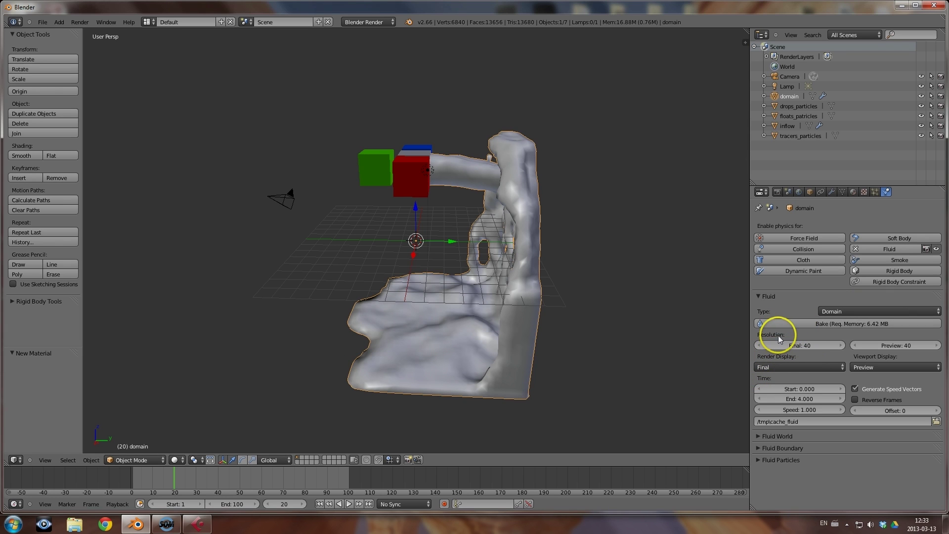
middle_drag(491, 301, 460, 284)
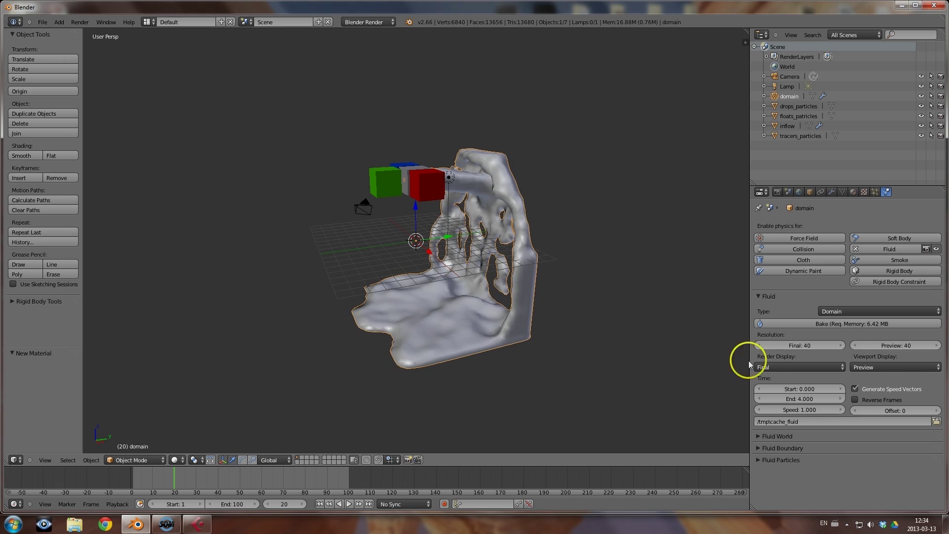
click(803, 346)
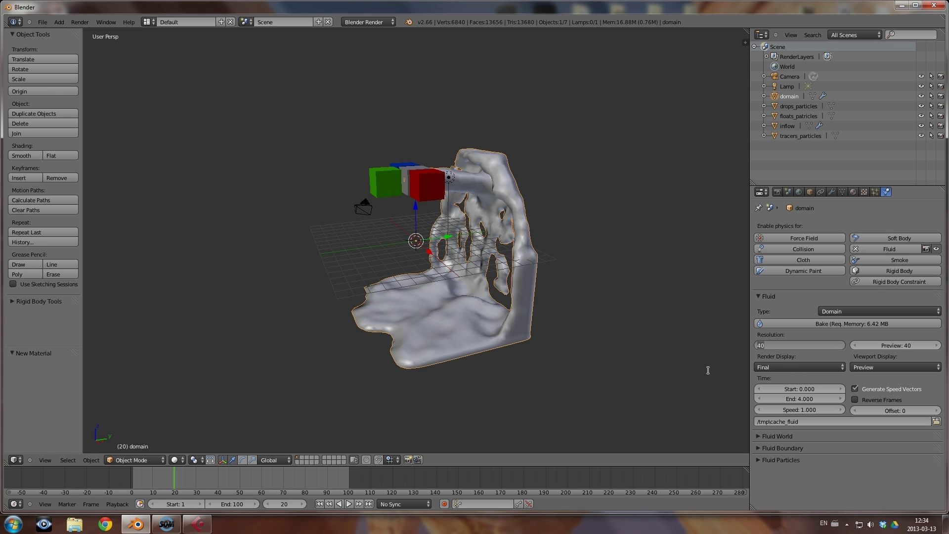
text(18)
key(Return)
click(905, 346)
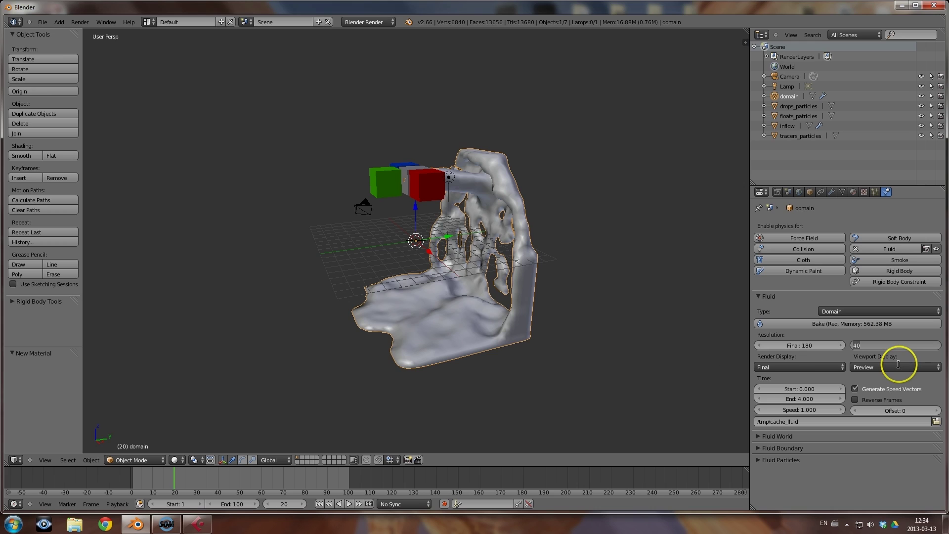
text(100)
key(Return)
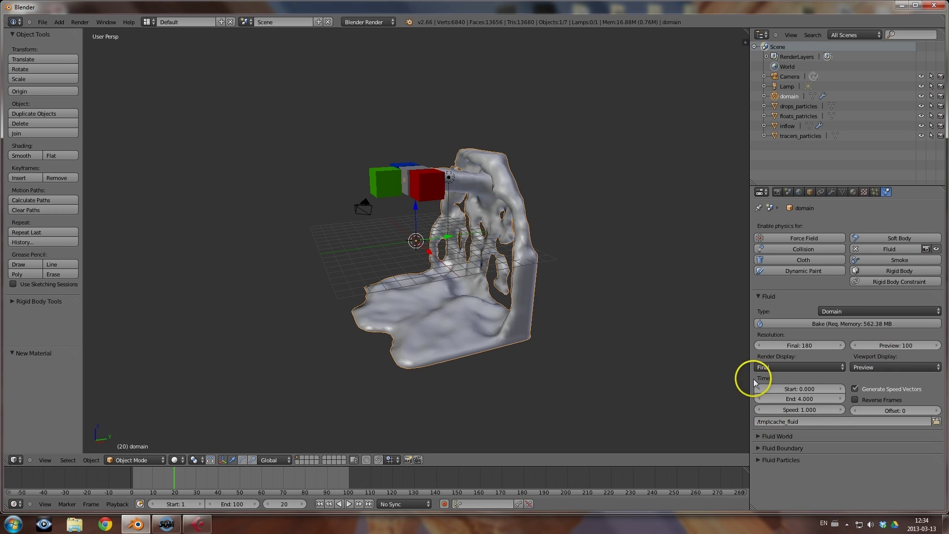
Set the domain's fluid simulation speed to 0.5
mouse_move(491, 321)
middle_down()
mouse_move(453, 303)
mouse_move(489, 332)
middle_up()
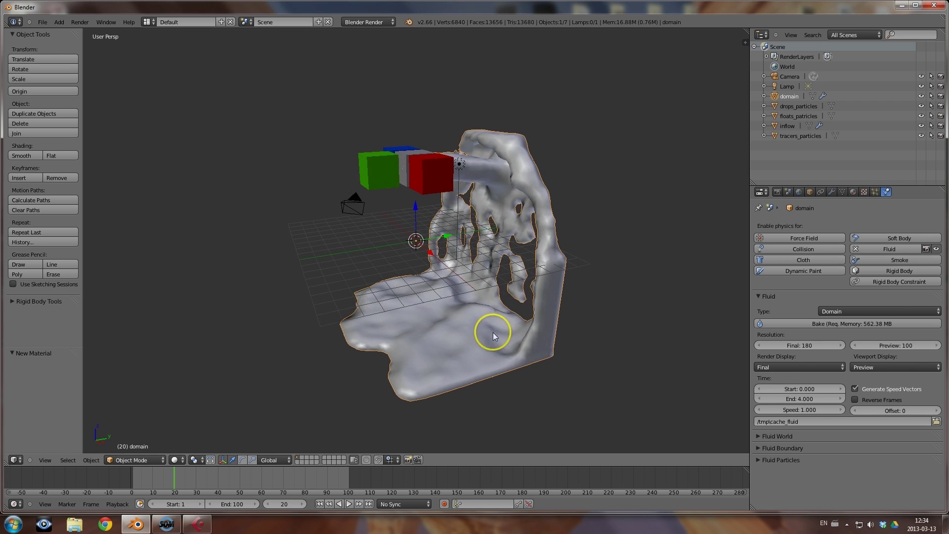
click(803, 410)
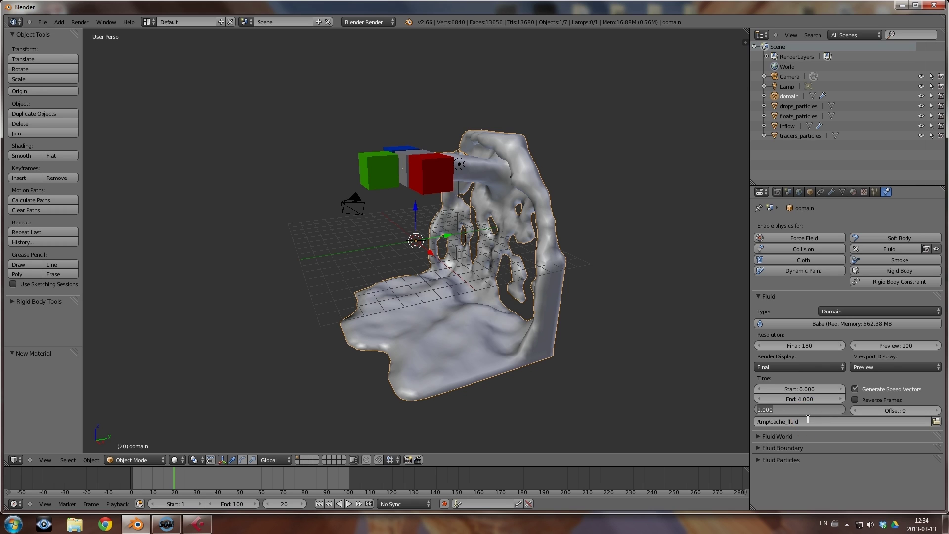
key(BackSpace)
text(.5)
key(Return)
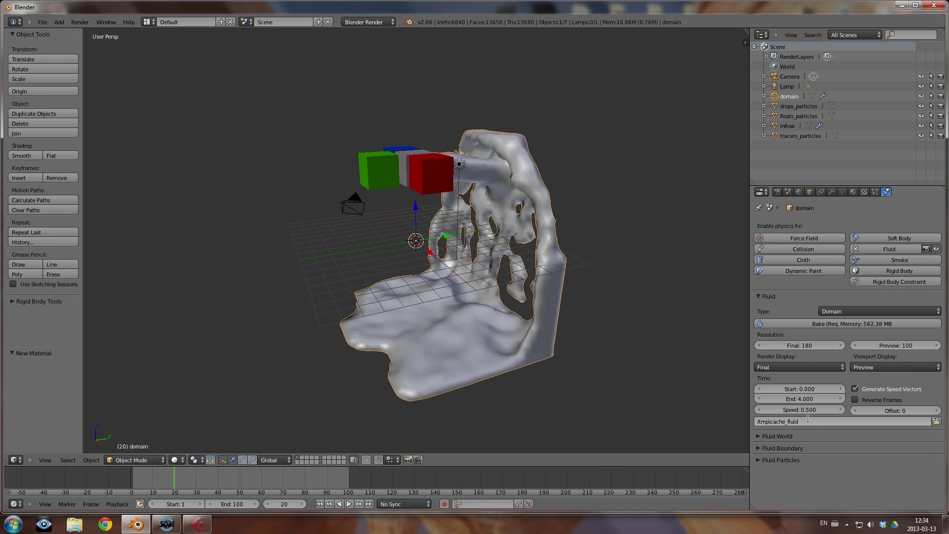
Create a fluid_sim_tutorial folder inside 07 BLENDER and use it as the location for the domain's cache_fluid bake files
click(782, 421)
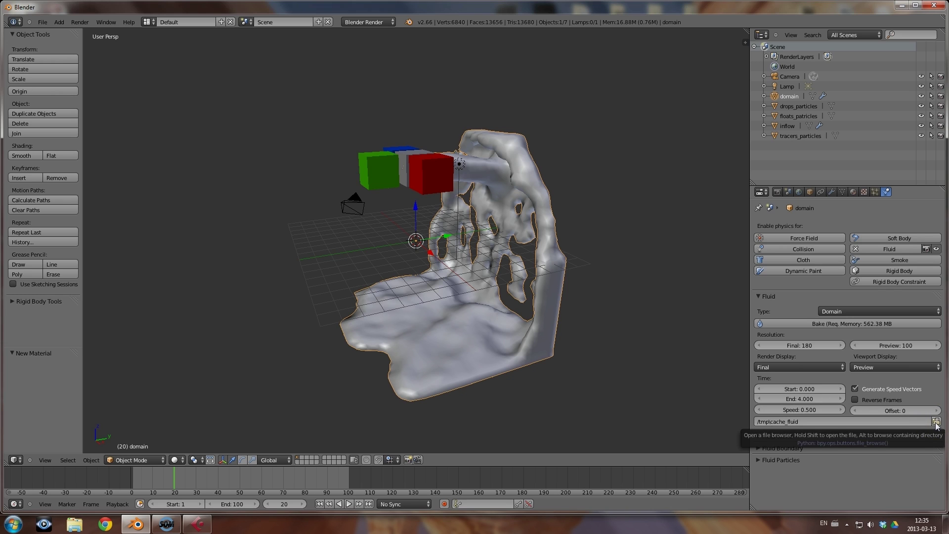
click(936, 421)
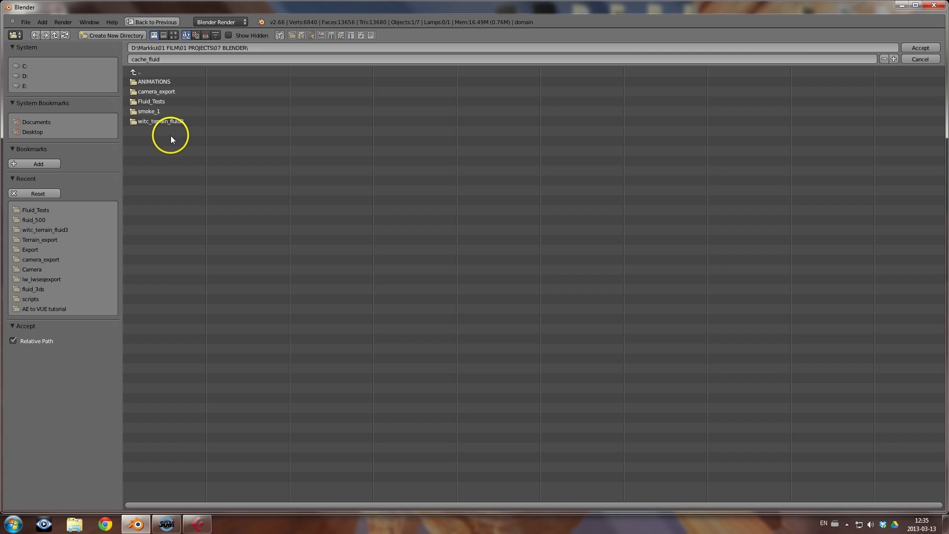
click(265, 48)
text(fluid_sim_tutori)
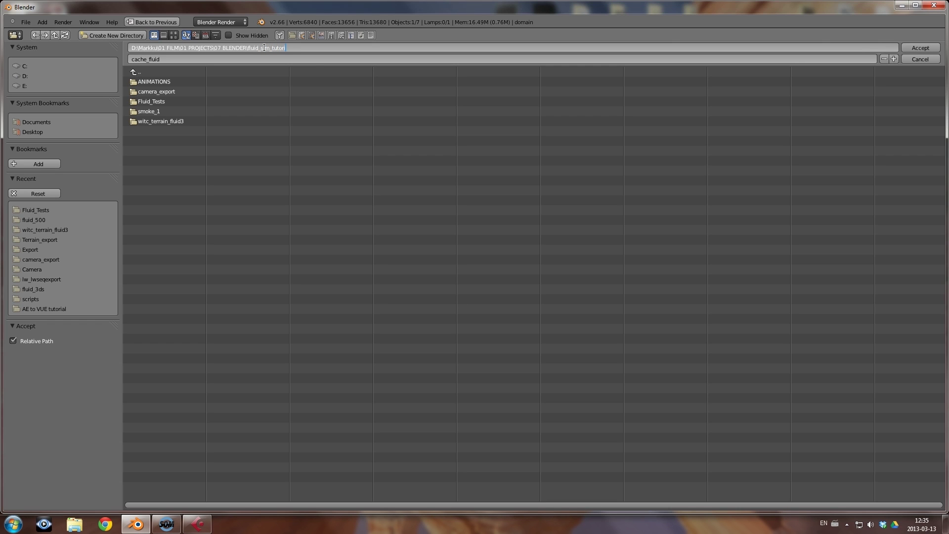
text(al)
key(Return)
click(265, 48)
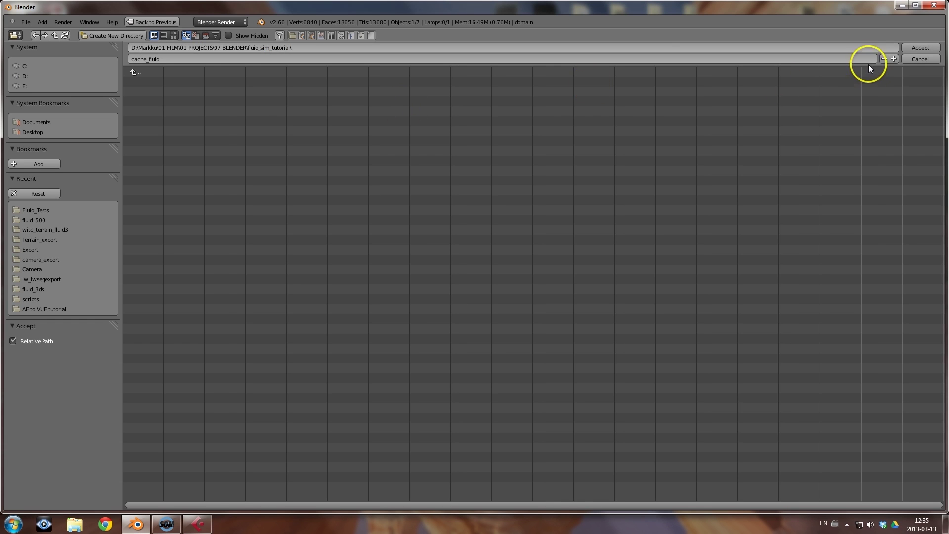
click(912, 48)
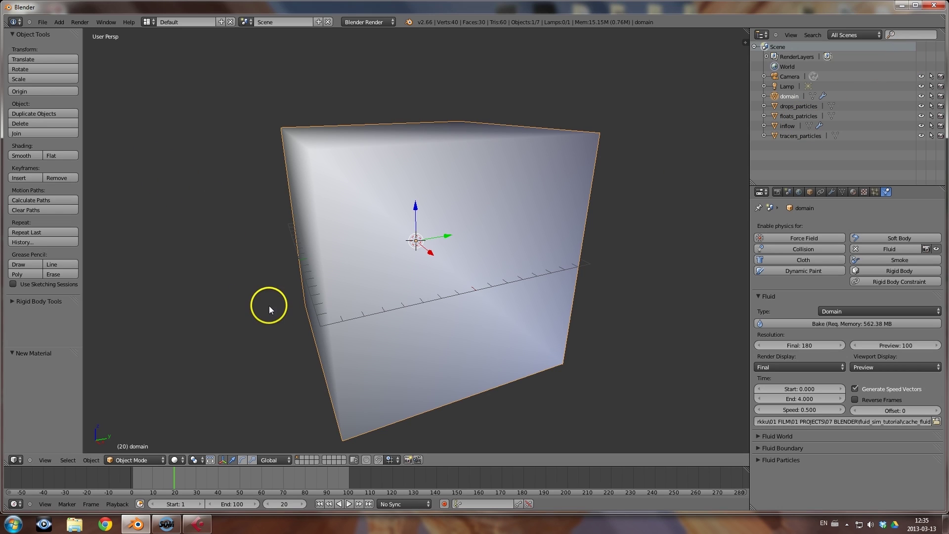
Scrub through the timeline to check the domain and return to frame 0
drag(174, 482, 131, 482)
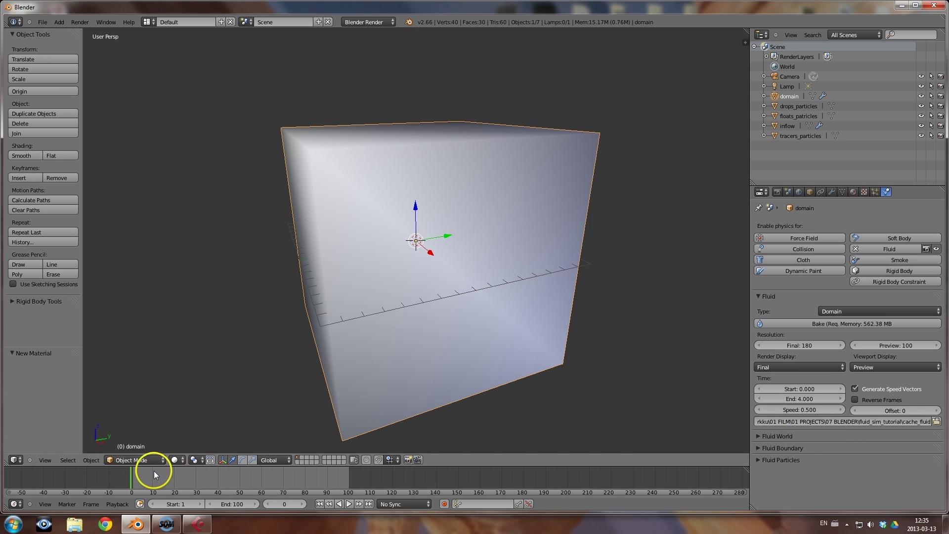
click(164, 481)
drag(200, 481, 102, 476)
middle_drag(297, 346, 384, 292)
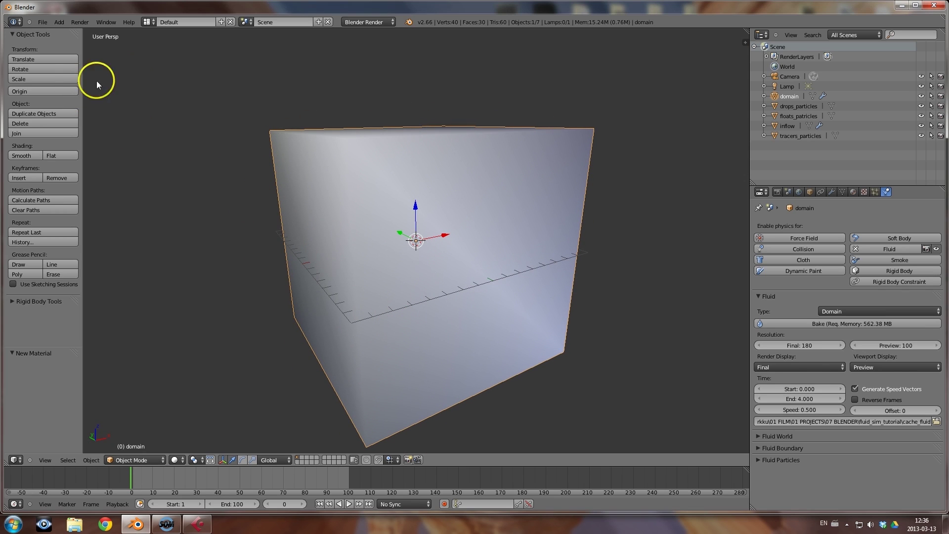
Save the scene as fluid_sim_1 in the fluid_sim_tutorial folder
click(46, 21)
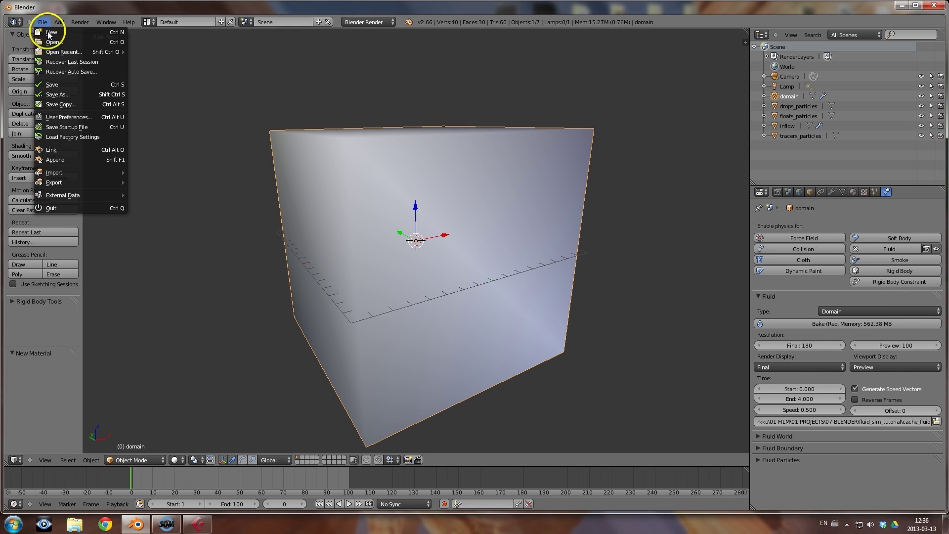
click(65, 94)
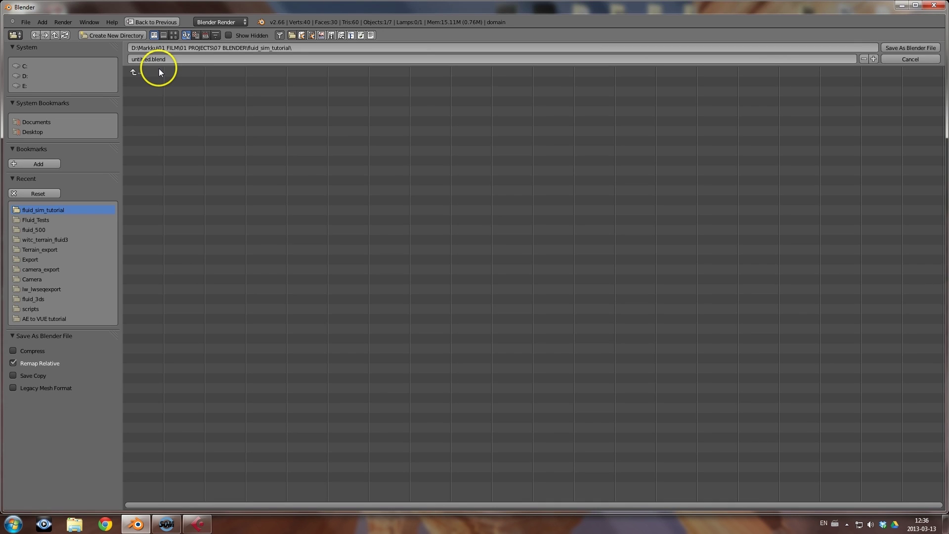
click(168, 60)
text(fluid_sim_1)
click(930, 49)
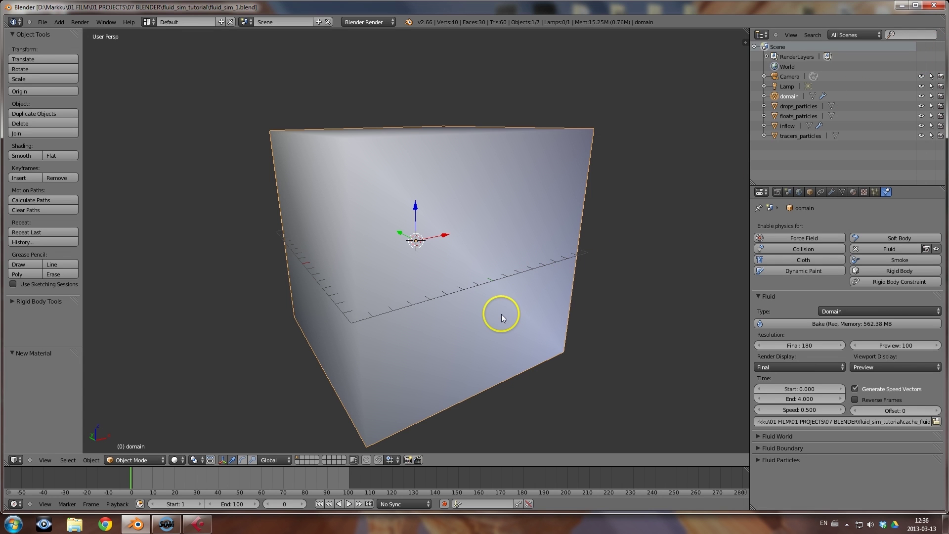
Switch the viewport shading to wireframe to see the objects inside the domain
click(195, 460)
click(182, 459)
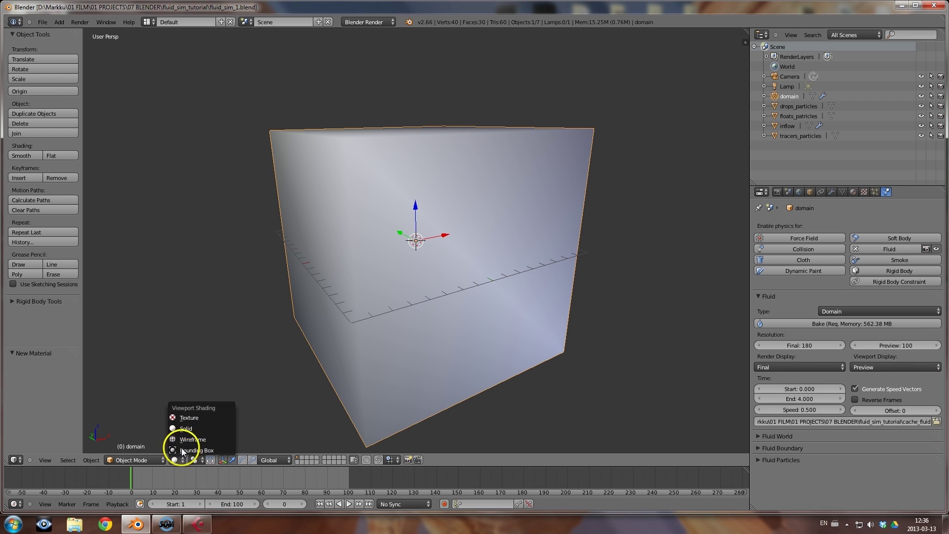
click(187, 440)
middle_drag(306, 324, 278, 309)
Review the viscosity presets in the domain's Fluid World settings and set the real world size to 1 meter
click(810, 368)
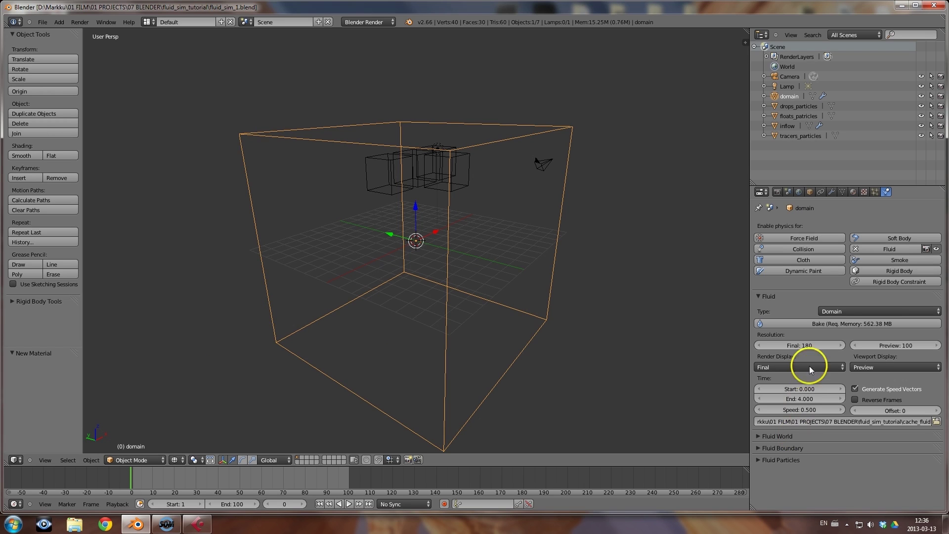
click(761, 436)
drag(940, 383, 940, 412)
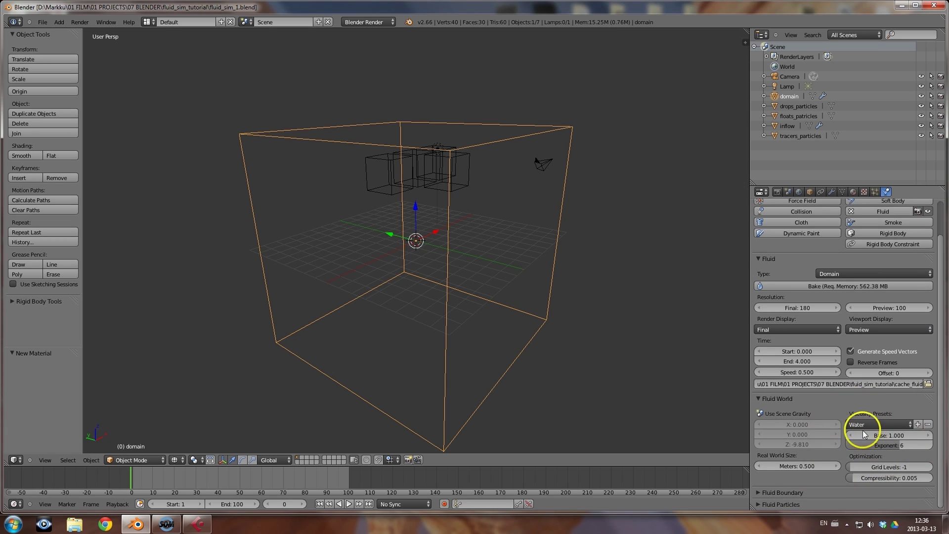
click(888, 425)
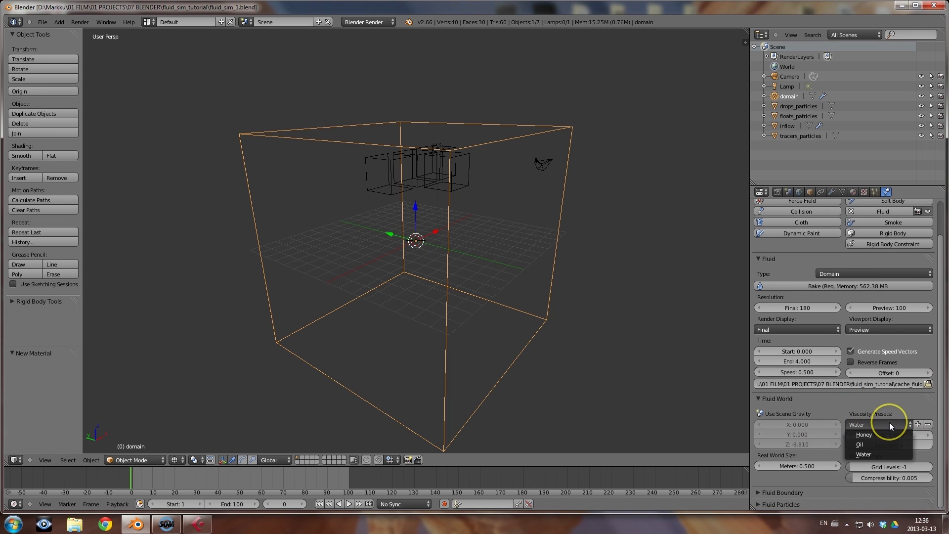
click(906, 393)
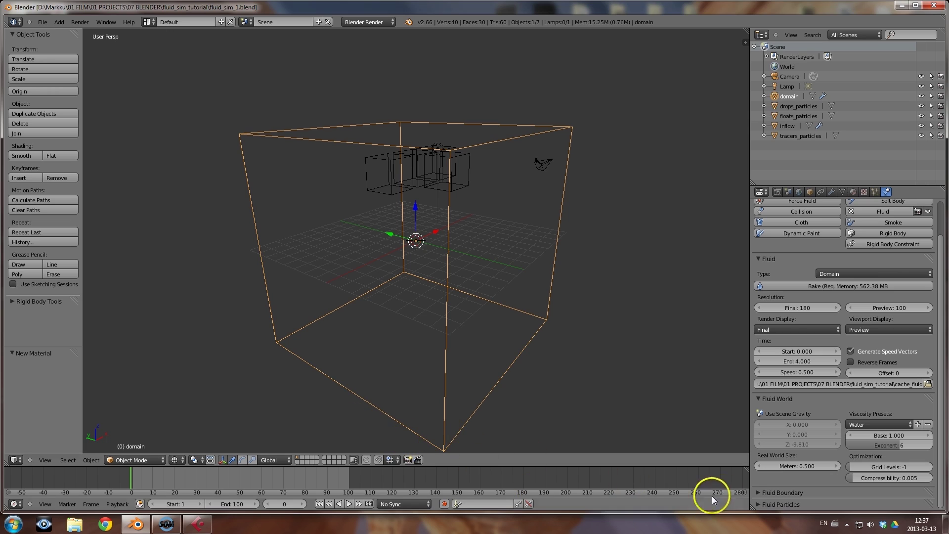
click(799, 466)
text(1)
key(Return)
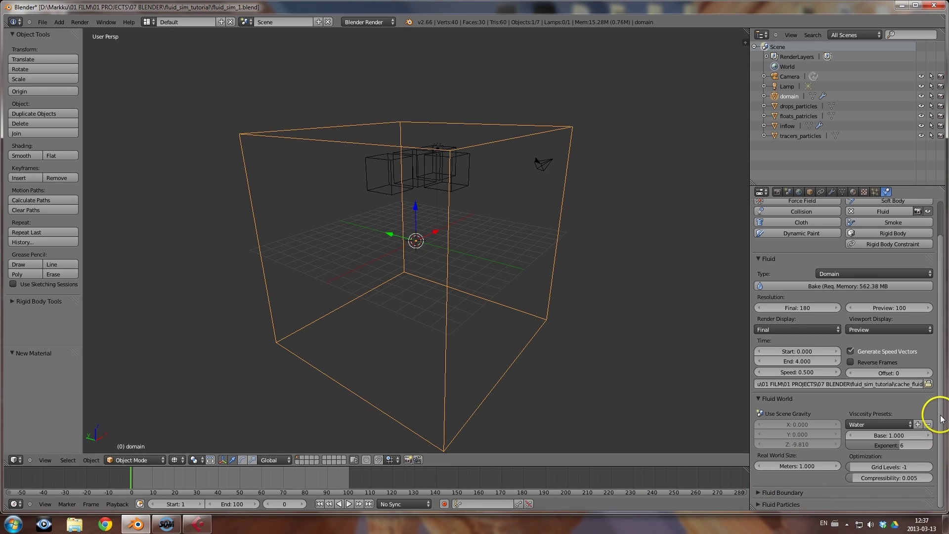
Expand the domain's fluid boundary and fluid particle settings and set the tracer particles to 10000
click(794, 492)
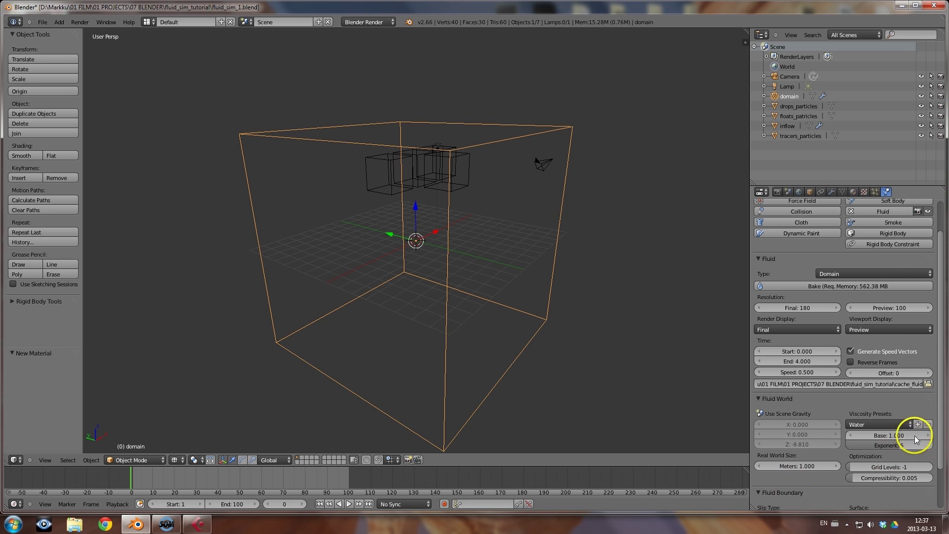
scroll(929, 469, down, 2)
click(767, 502)
scroll(935, 477, down, 1)
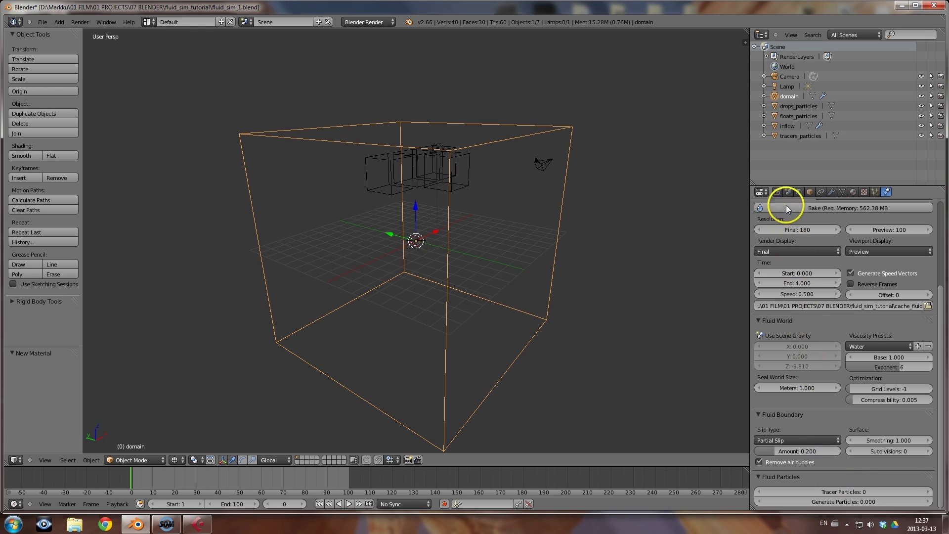
click(855, 491)
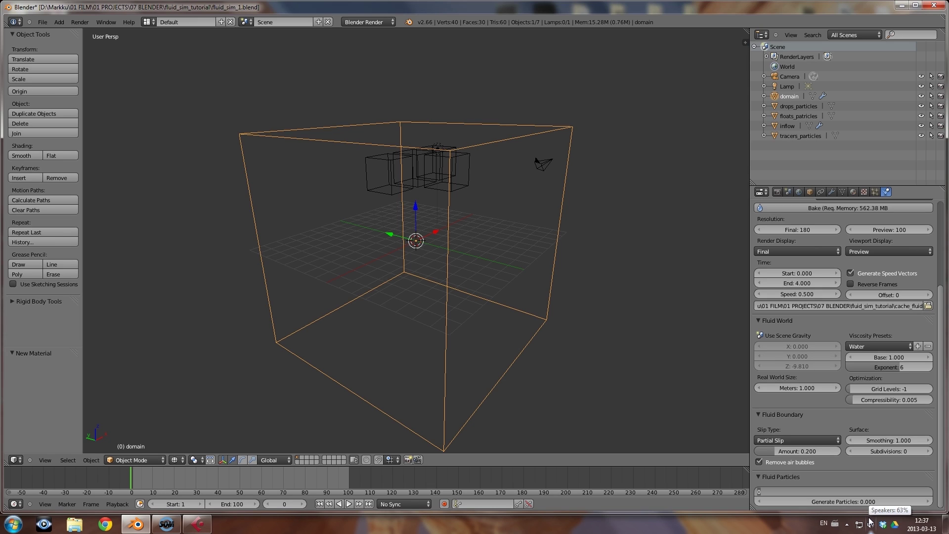
text(10000)
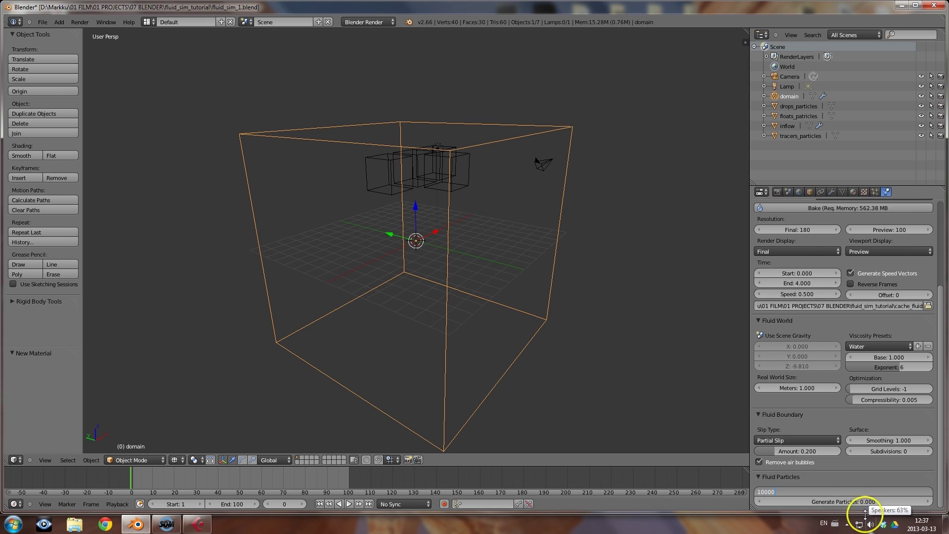
click(826, 484)
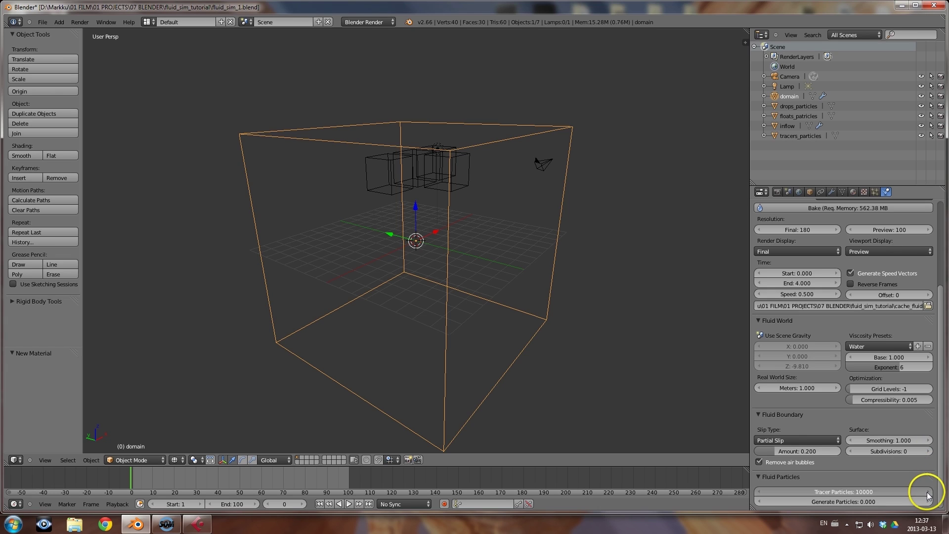
Set the domain's Generate Particles amount to 0.25
click(848, 500)
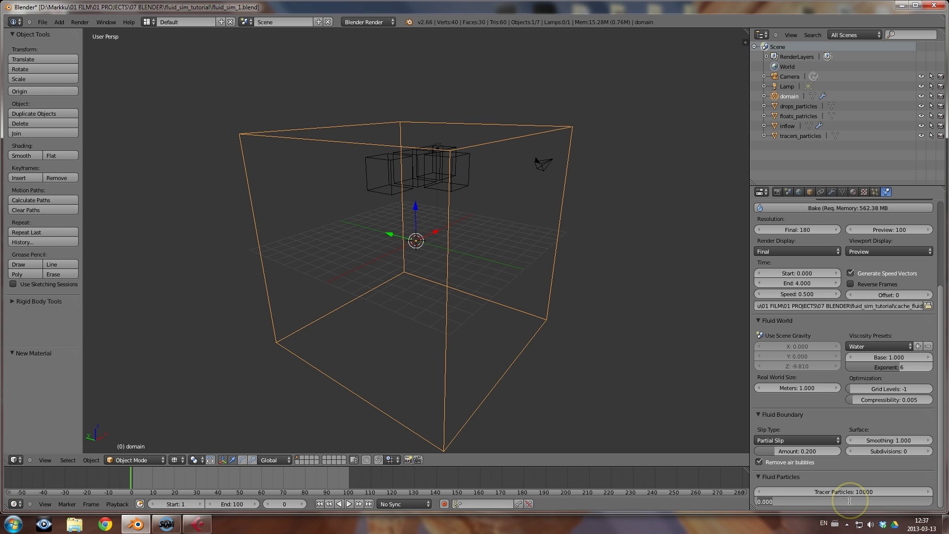
key(BackSpace)
text(.25)
key(Return)
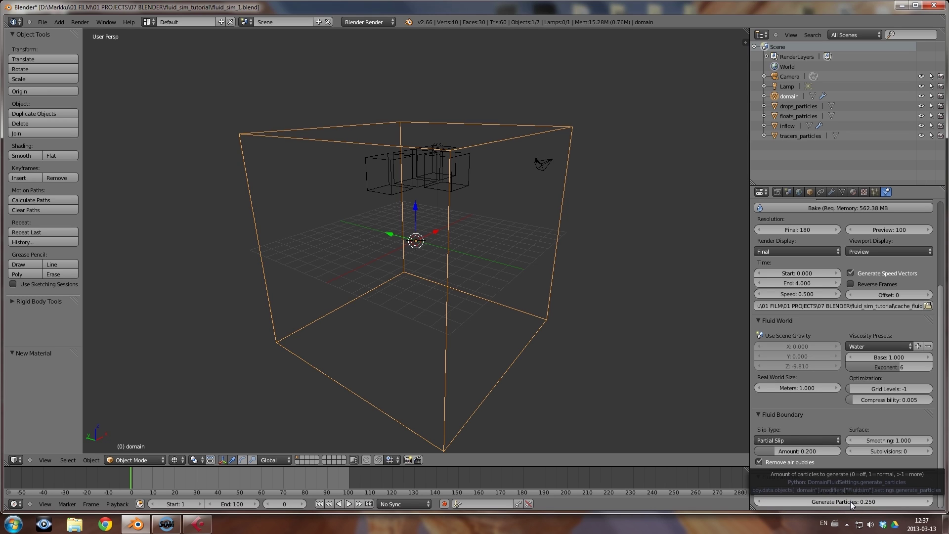
drag(932, 409, 927, 428)
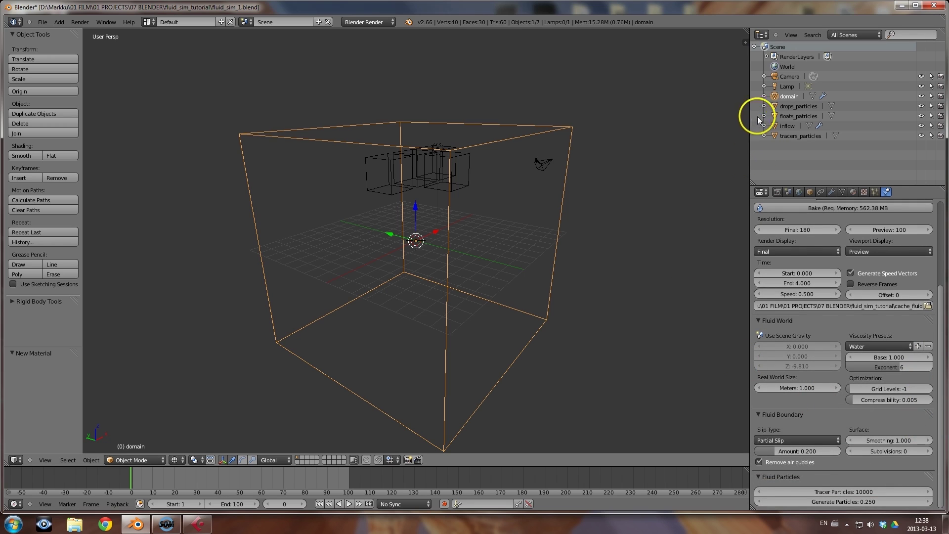
Enable fluid physics on the drops_particles cube as a Particle type with Drops turned on
click(793, 106)
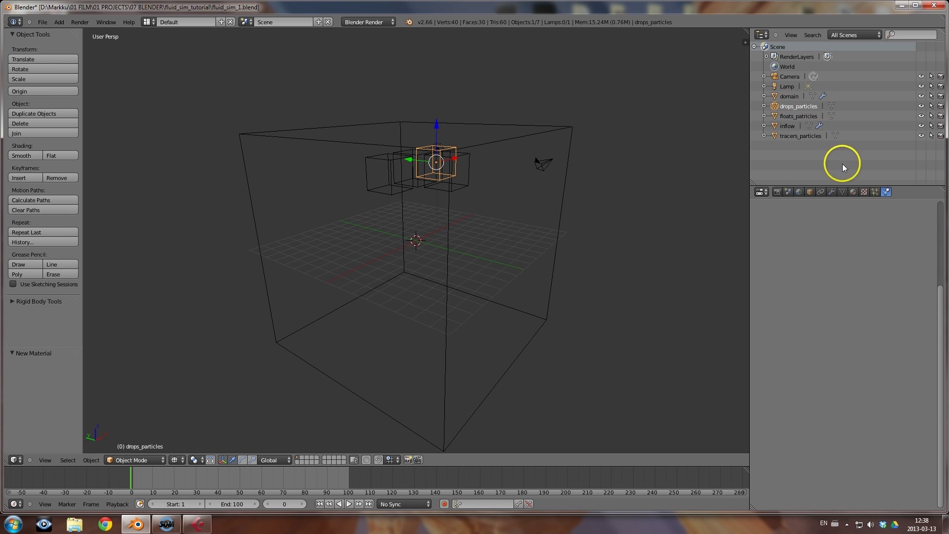
scroll(938, 277, up, 5)
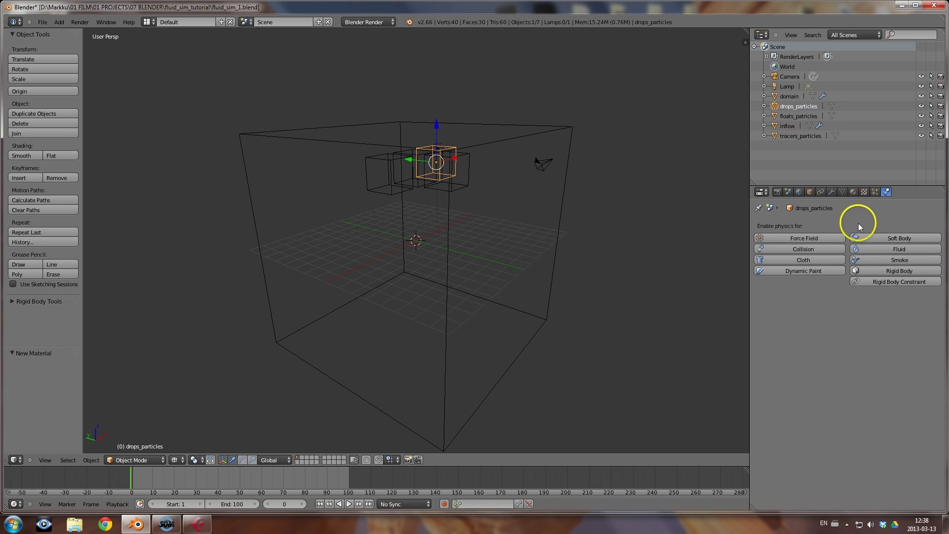
click(889, 250)
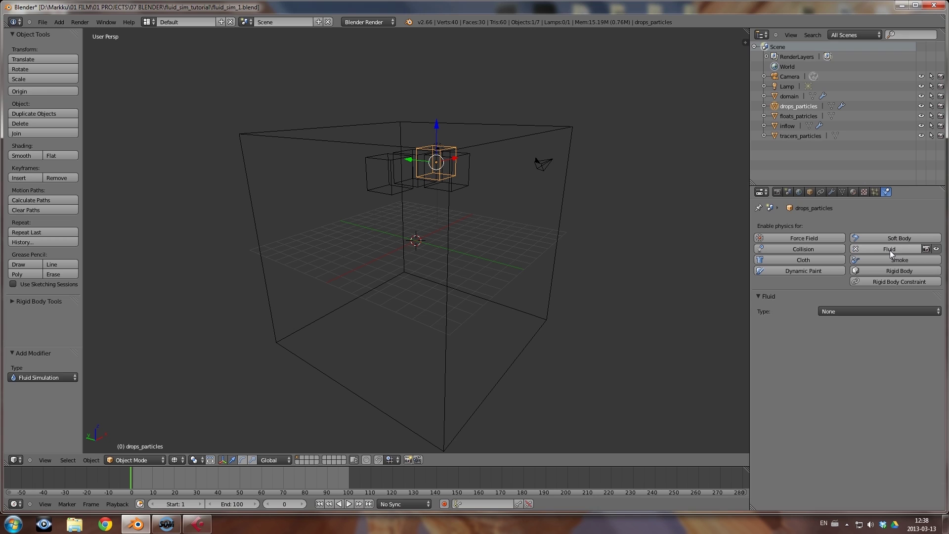
click(831, 312)
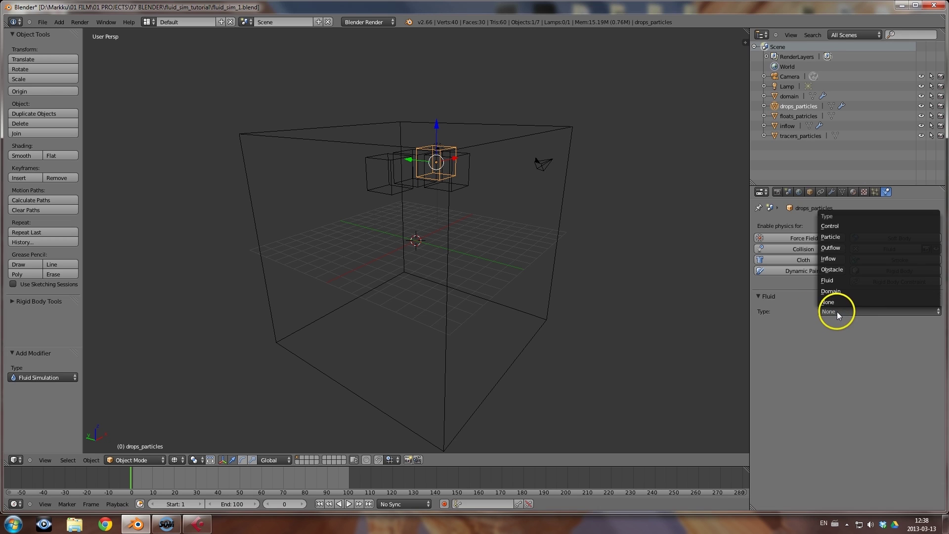
click(838, 237)
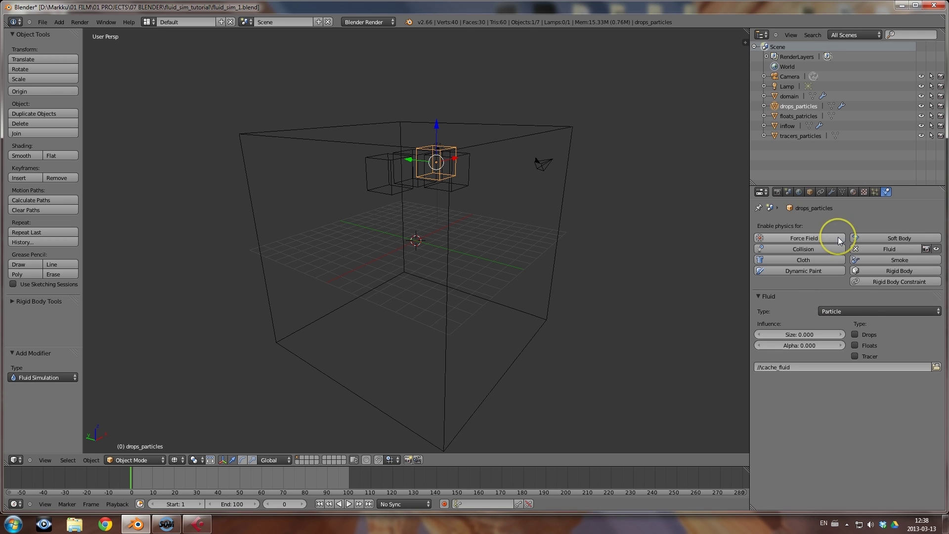
click(856, 334)
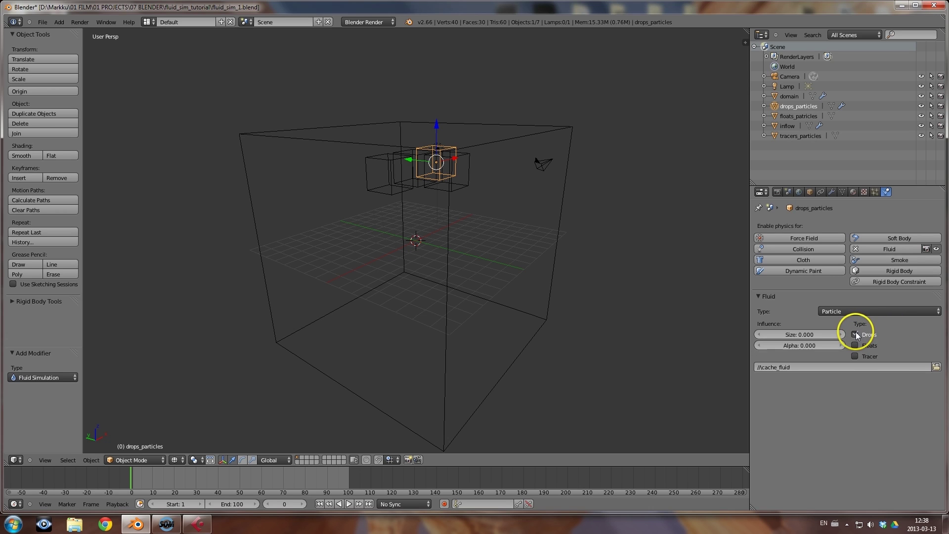
Set the size influence of the drops_particles object to 2
click(808, 334)
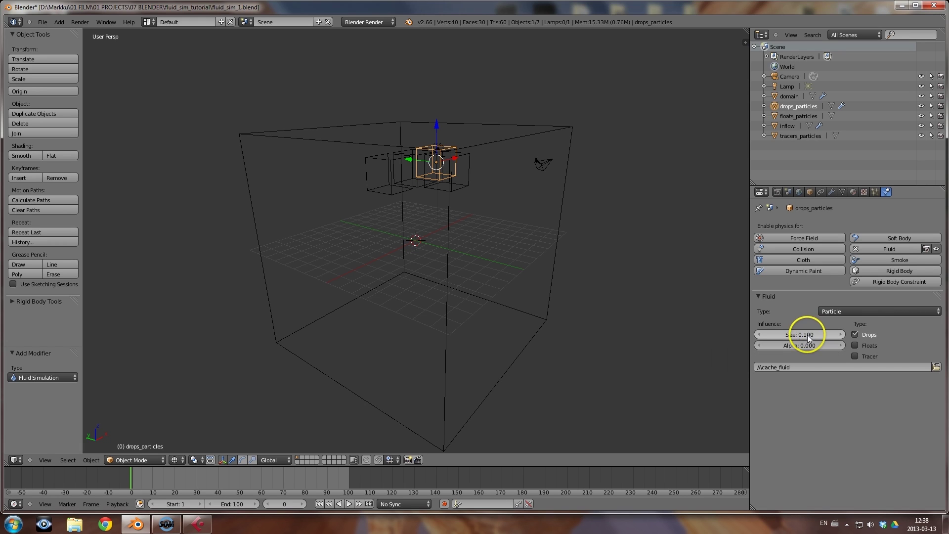
text(2)
key(Return)
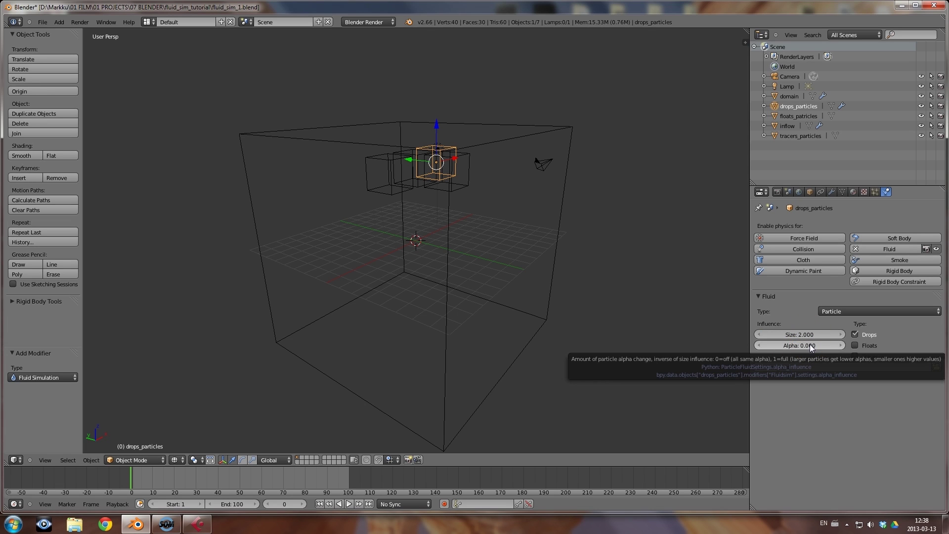
Set the alpha influence of drops_particles to 2 and accept cache_fluid in the fluid_sim_tutorial folder as its cache path
click(809, 345)
text(2)
click(801, 406)
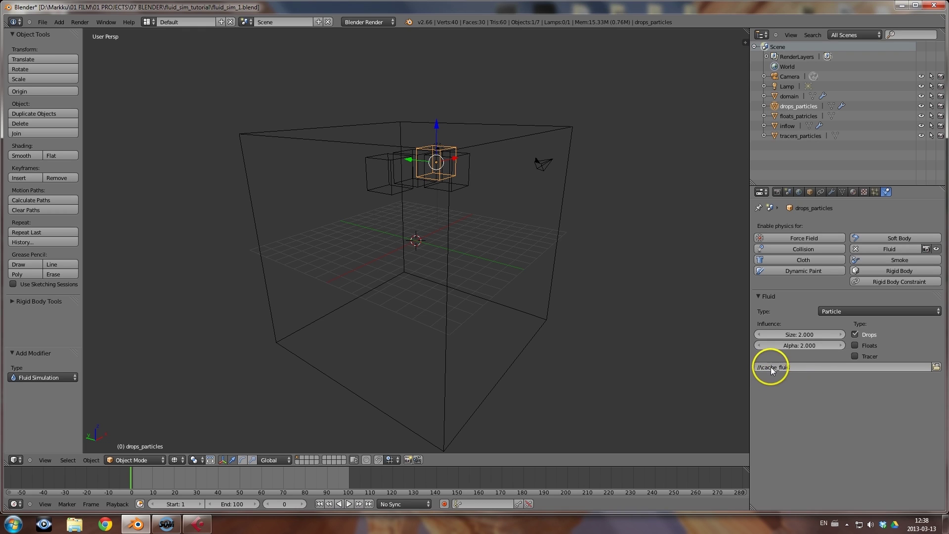
click(936, 367)
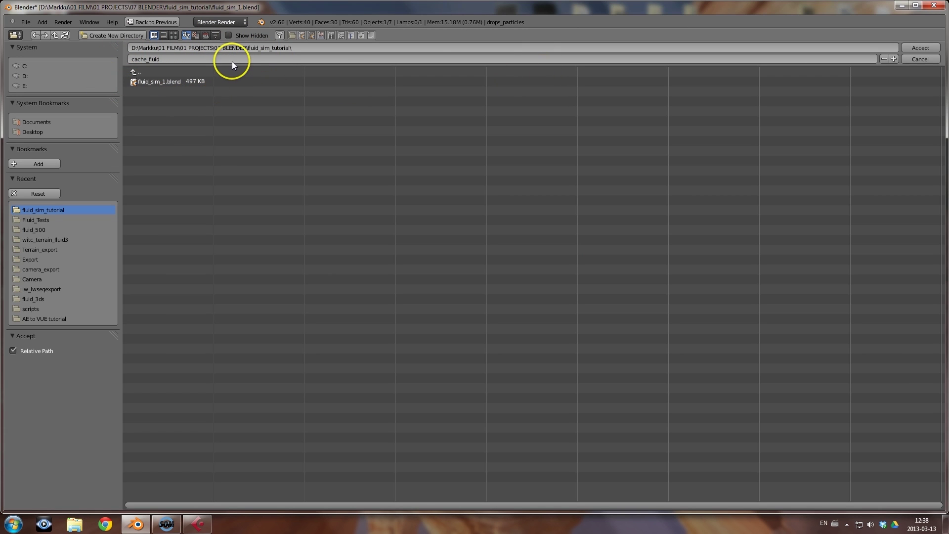
click(914, 48)
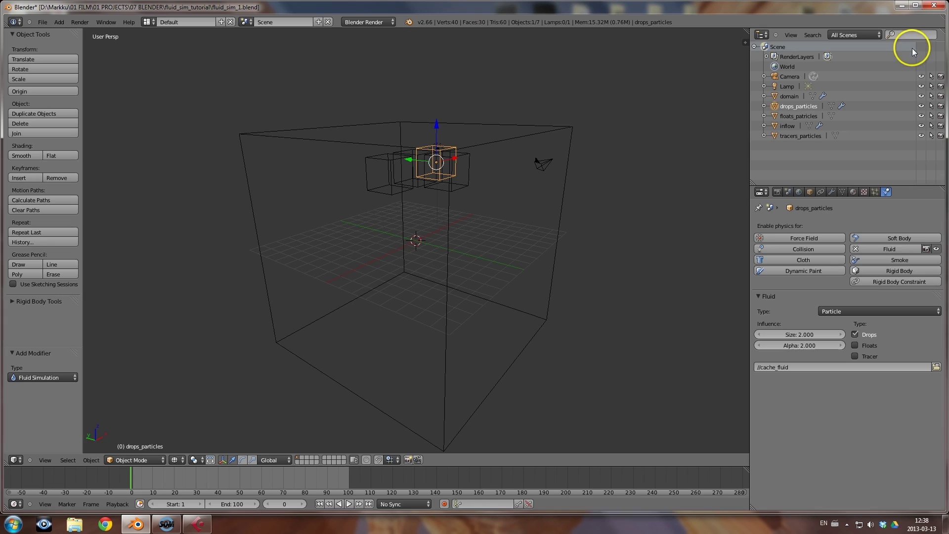
Enable fluid physics on the floats_patricles object as a Particle type with Floats turned on
click(791, 116)
click(893, 249)
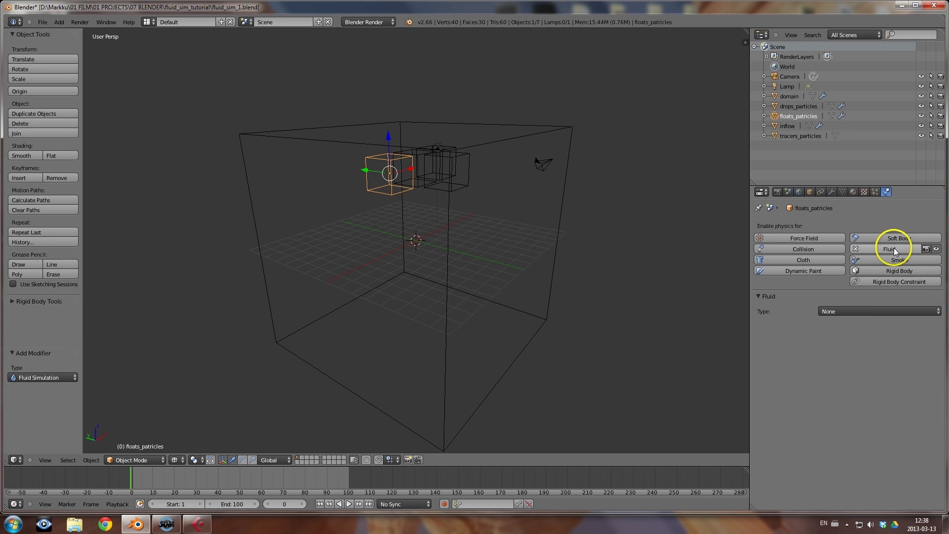
click(926, 311)
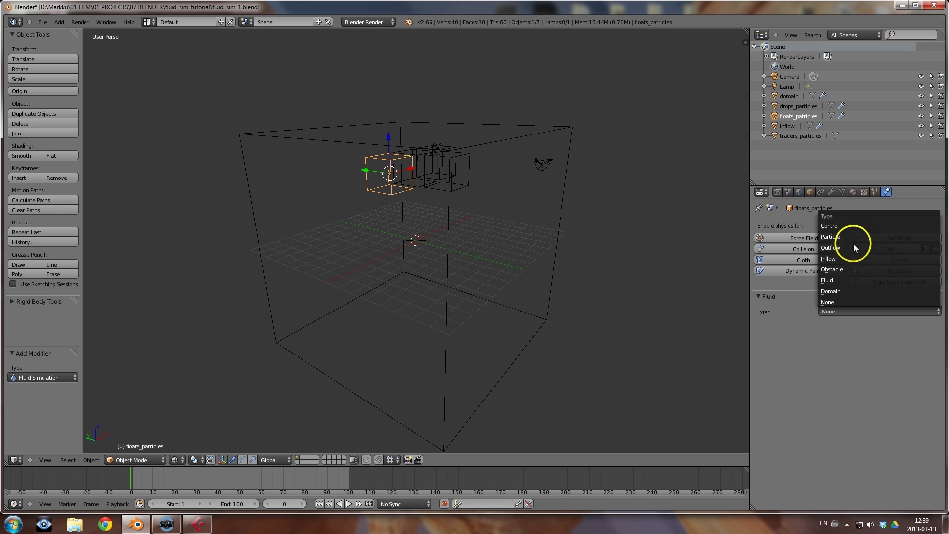
click(839, 238)
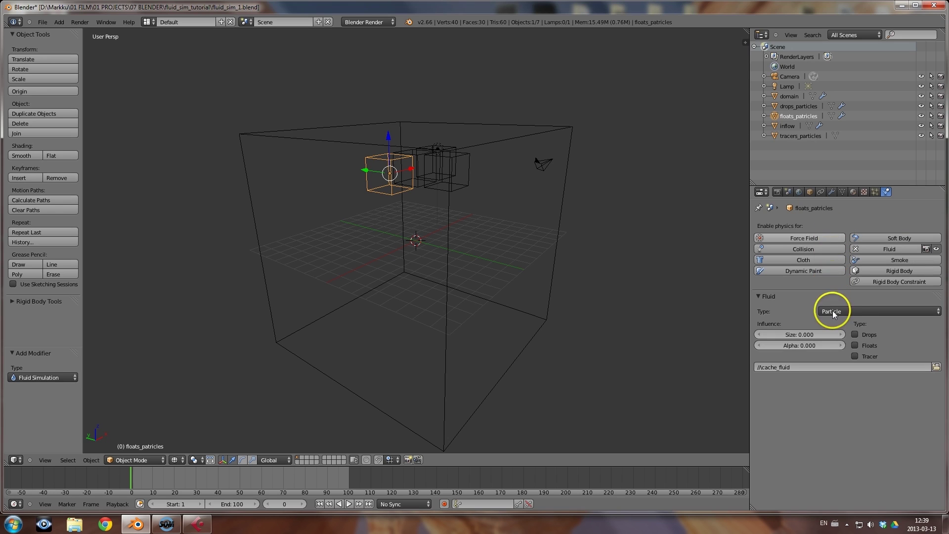
click(856, 345)
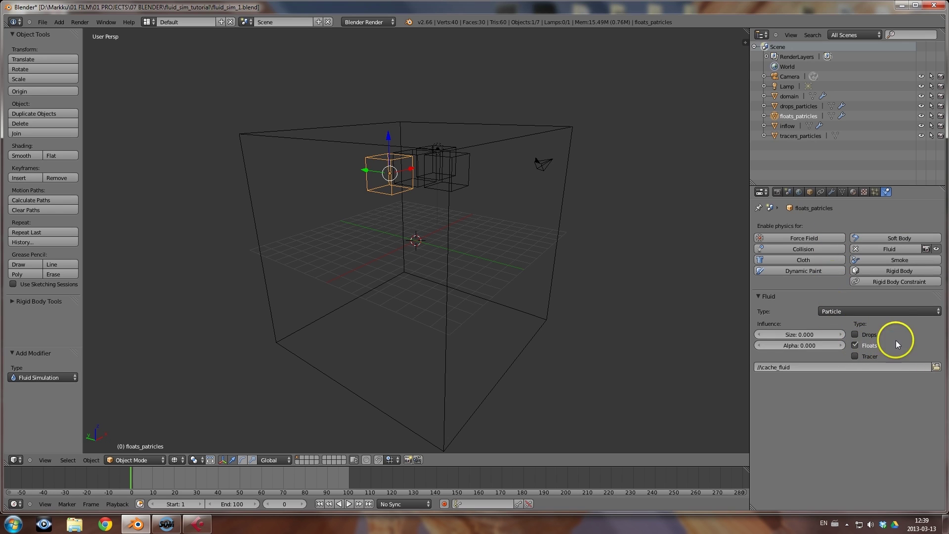
Set the size and alpha influence of floats_patricles to 2 and accept cache_fluid as its cache path
click(806, 334)
text(2)
key(Return)
click(808, 345)
text(2)
key(Return)
click(936, 366)
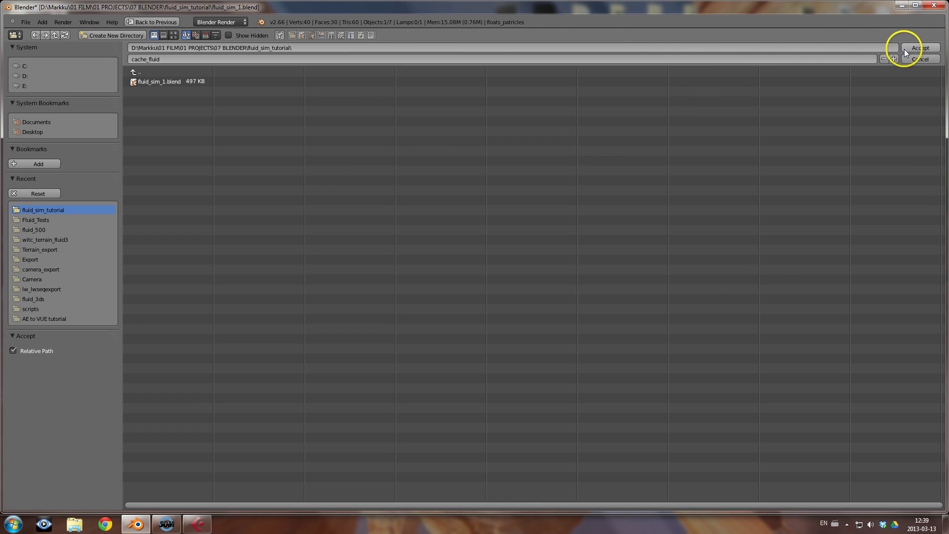
click(909, 47)
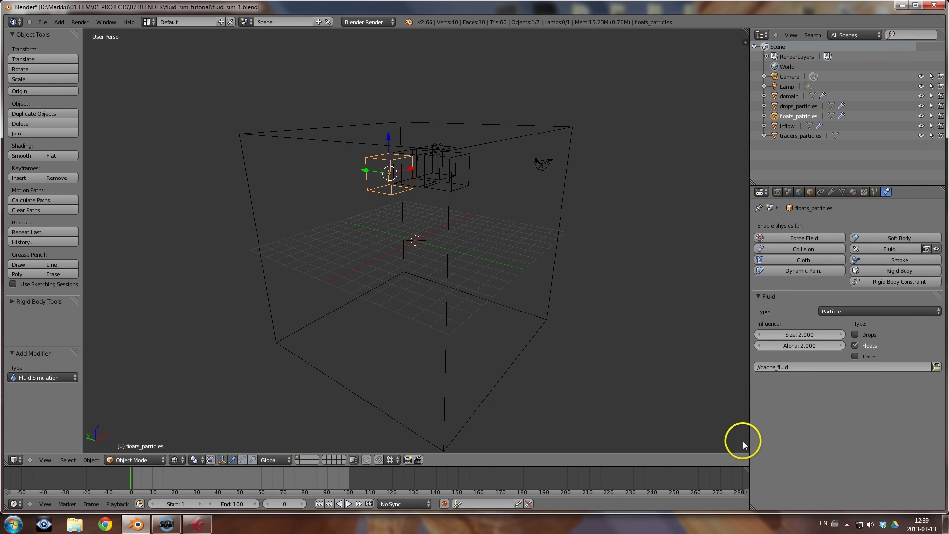
Enable fluid physics on the tracers_particles object as a Particle type with Tracer turned on
click(791, 135)
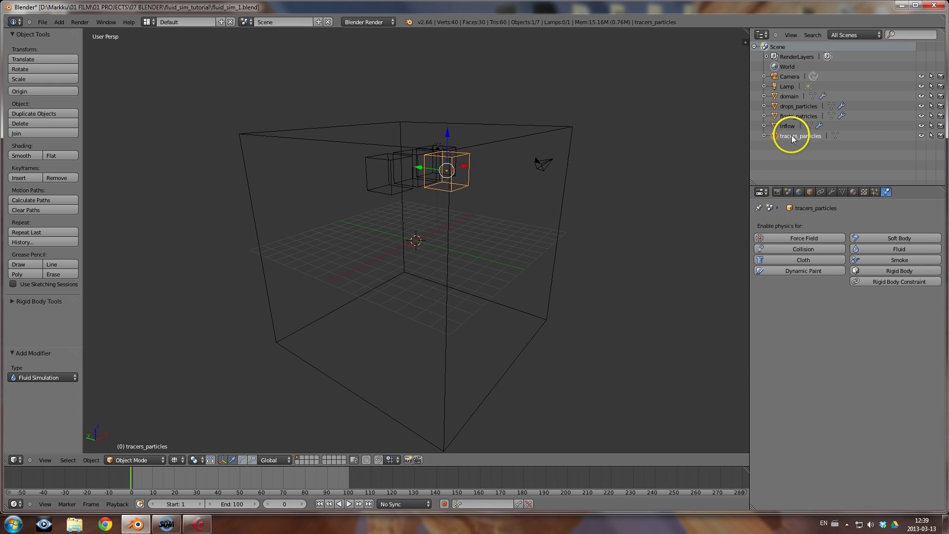
click(884, 250)
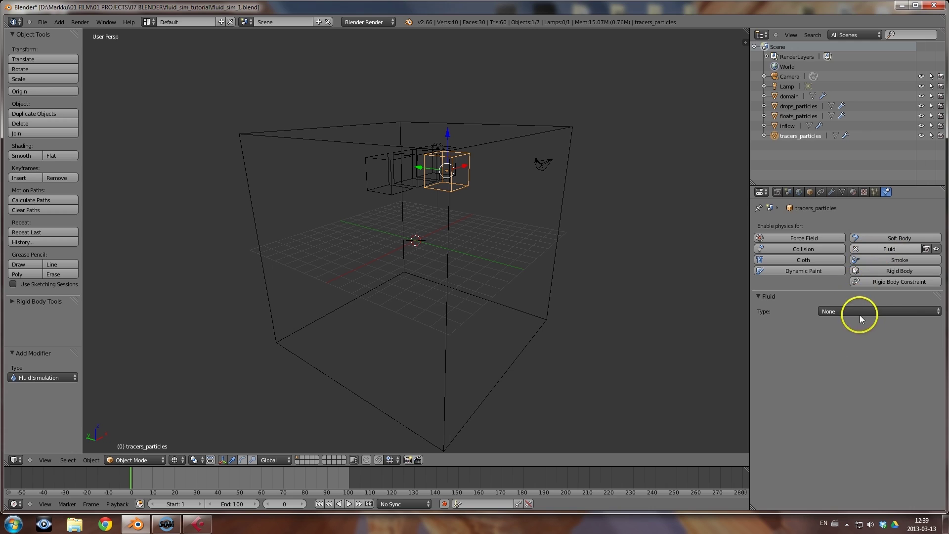
click(910, 310)
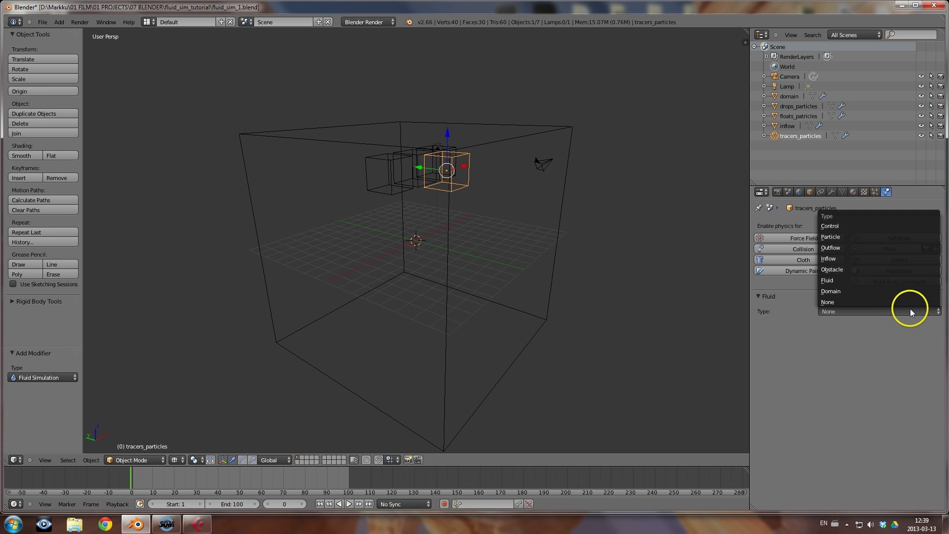
click(843, 236)
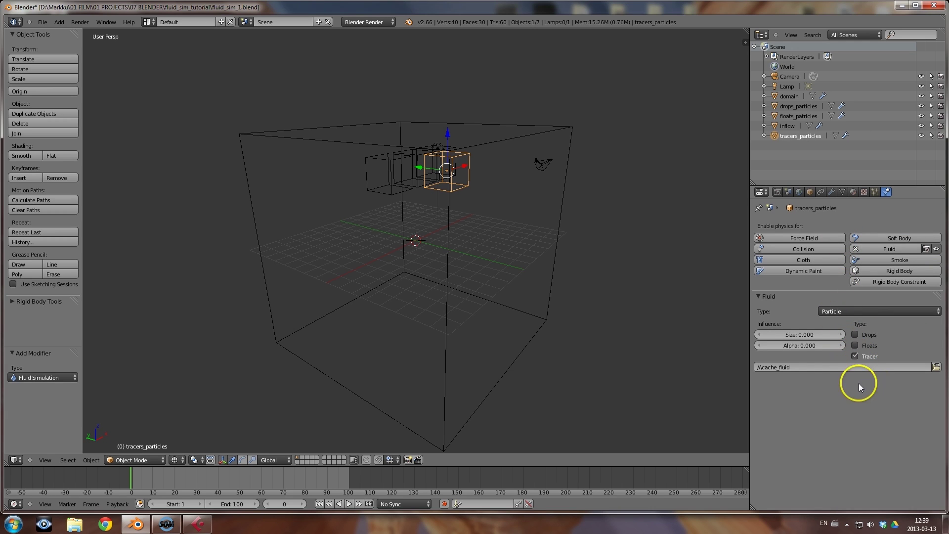
Set the size and alpha influence of tracers_particles to 2 and accept cache_fluid as its cache path
click(804, 333)
text(2)
key(Return)
click(810, 345)
text(2)
key(Return)
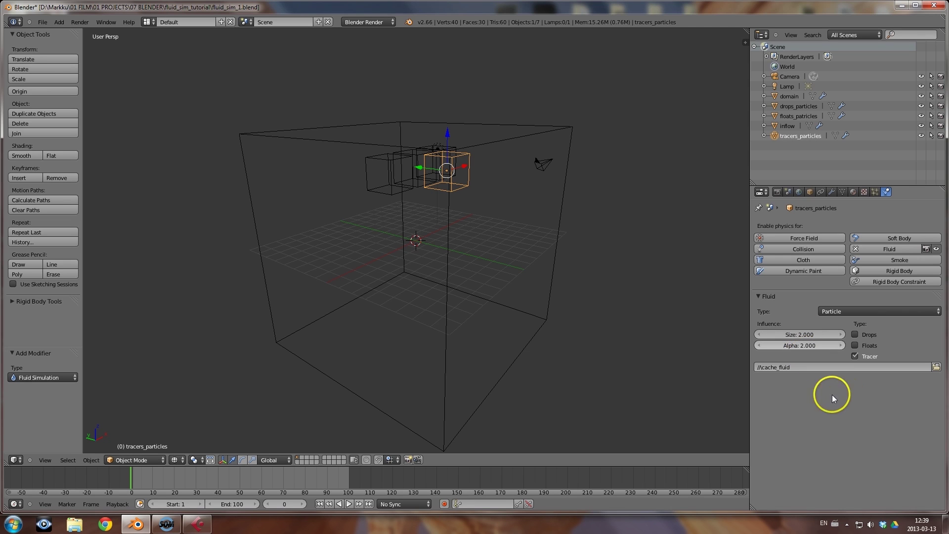
click(936, 367)
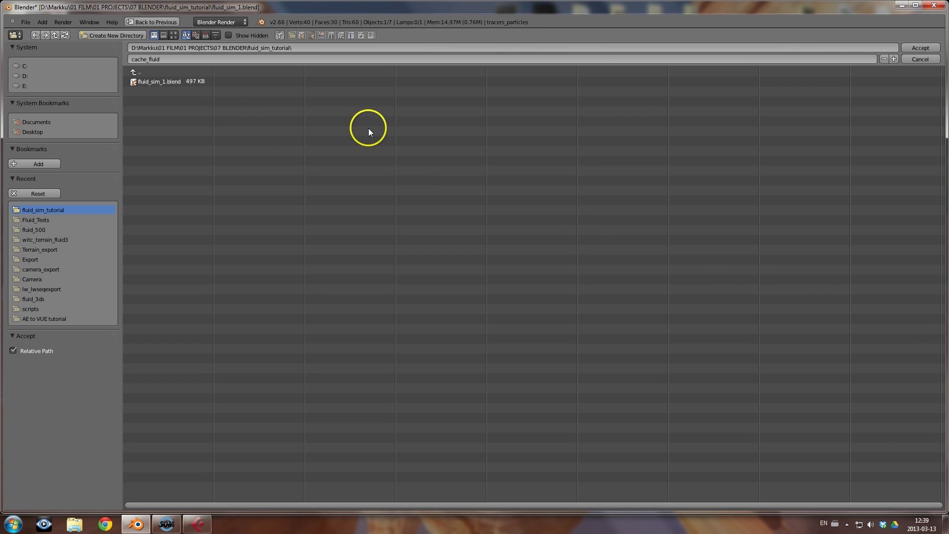
click(915, 49)
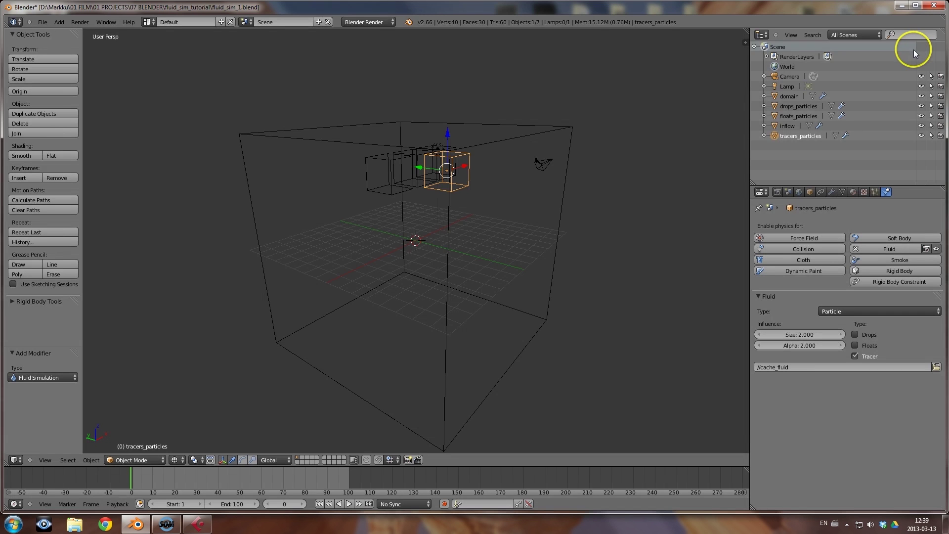
Select the domain, review its fluid particle settings and bake the fluid simulation
click(793, 97)
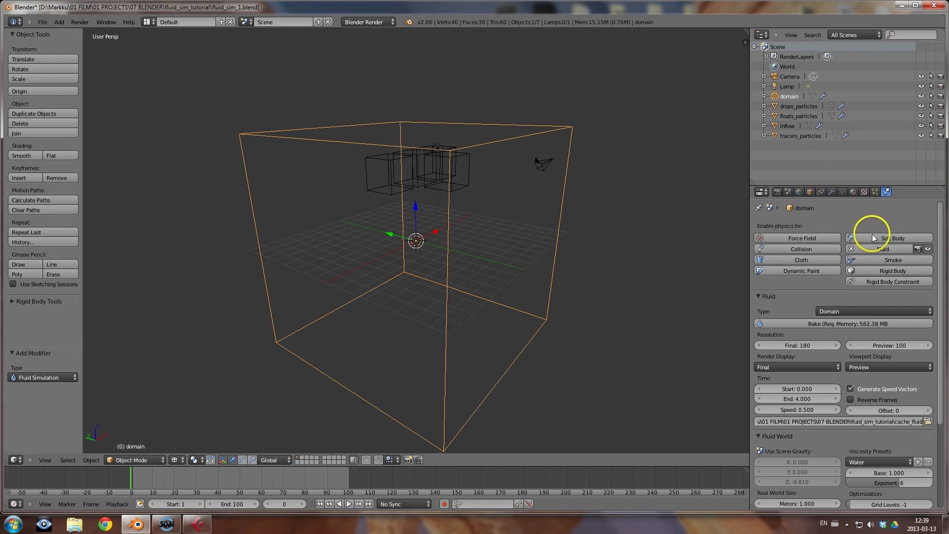
drag(943, 277, 931, 424)
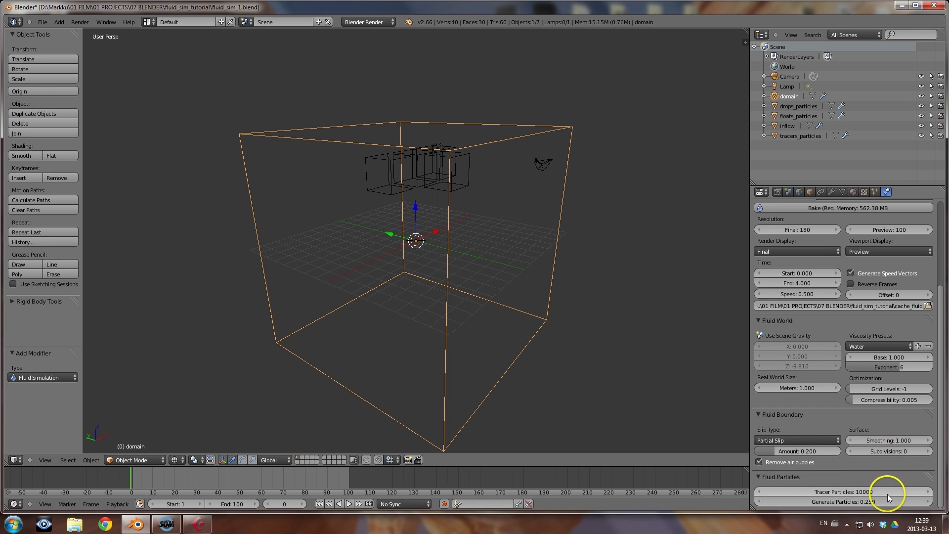
middle_drag(420, 281, 644, 267)
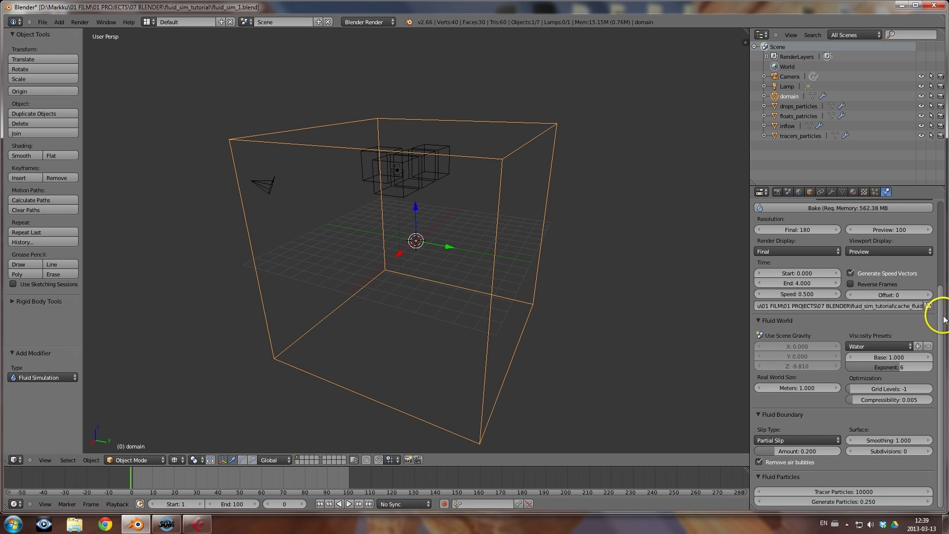
drag(938, 314, 946, 236)
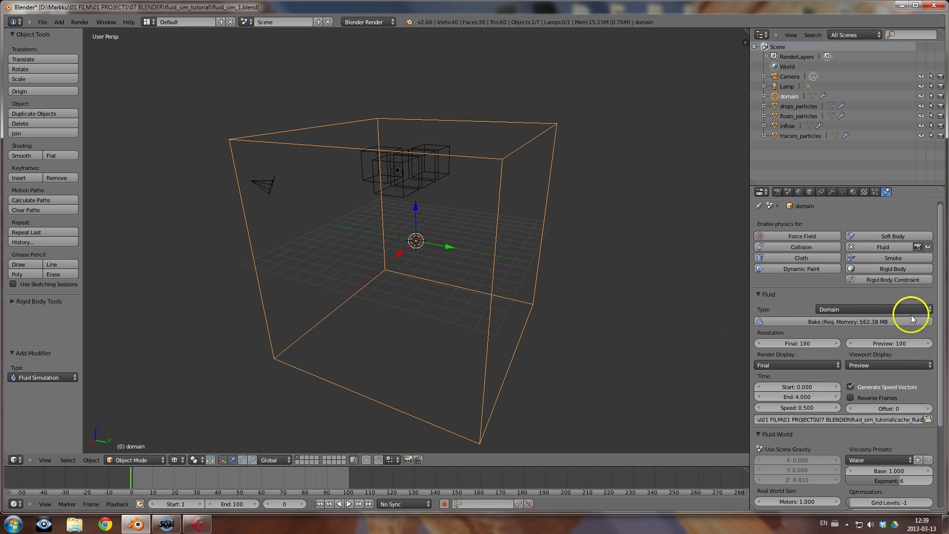
click(870, 322)
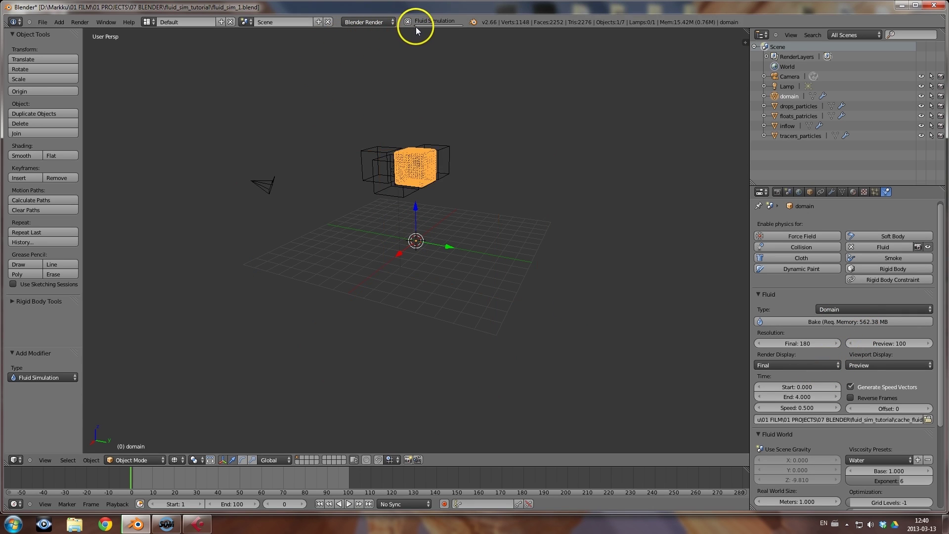
Preview the first baked frames of the fluid by moving the current frame to 4
right_click(429, 120)
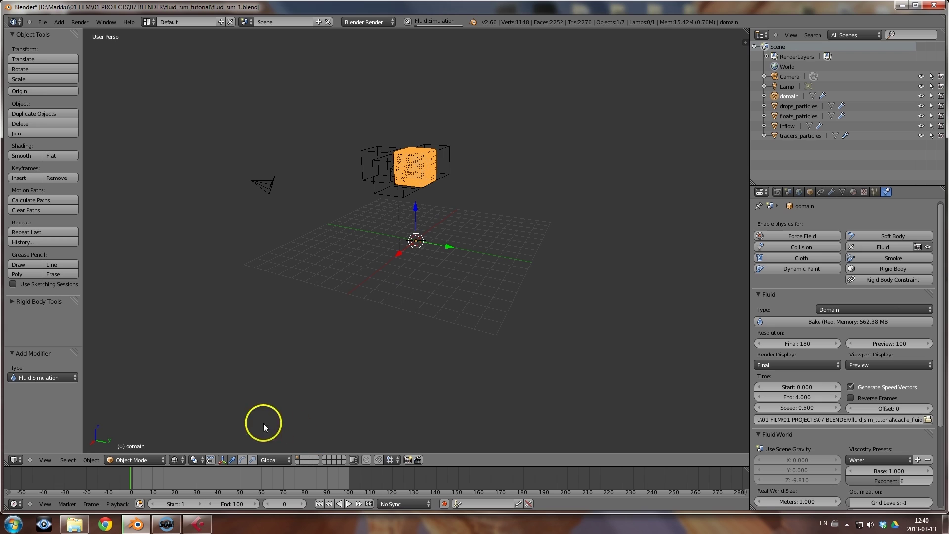
click(132, 483)
drag(134, 483, 139, 483)
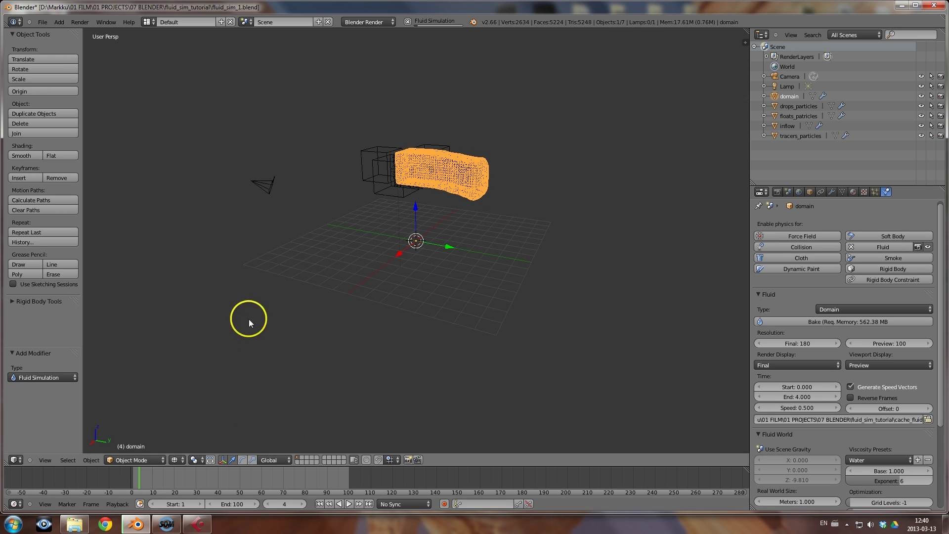
middle_drag(305, 276, 330, 279)
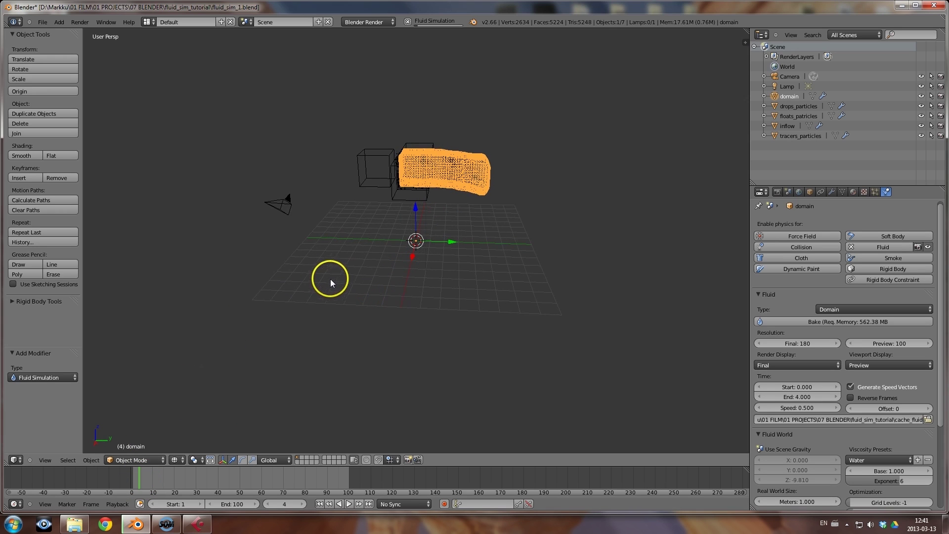
Switch the viewport shading to Solid and inspect the baked fluid and particles at frame 9
click(177, 460)
click(190, 433)
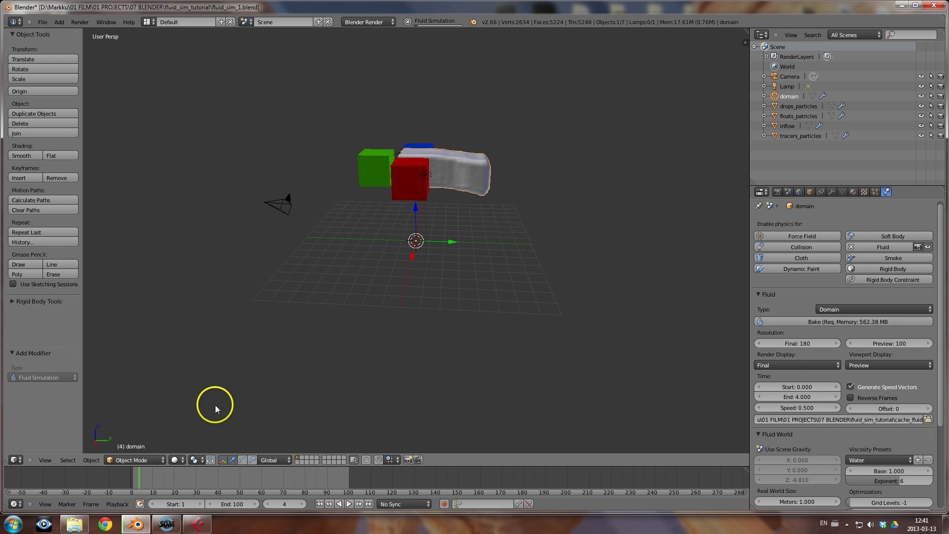
click(141, 481)
drag(141, 480, 151, 481)
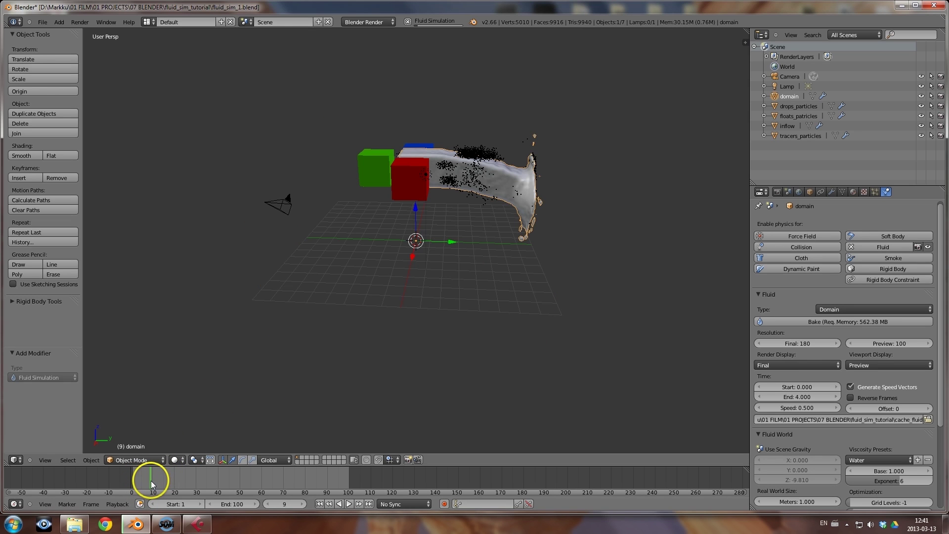
middle_drag(482, 238, 521, 236)
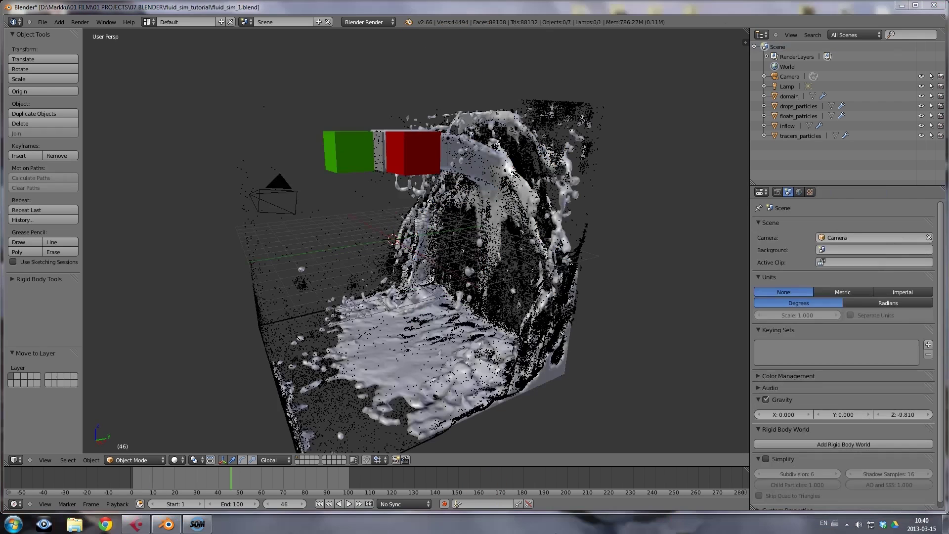
Inspect the baked simulation from several angles at frames 31, 52, 18 and 9
click(555, 531)
middle_drag(371, 333, 396, 332)
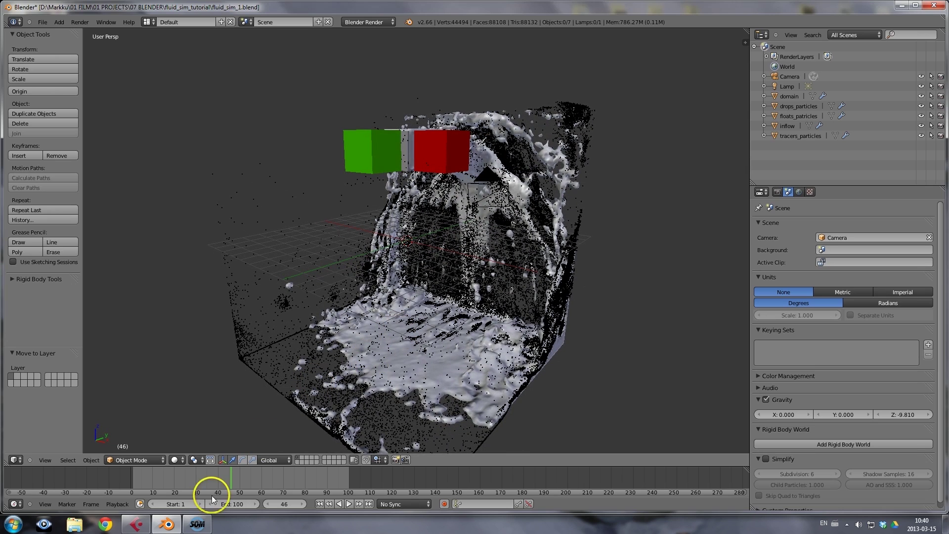
click(199, 482)
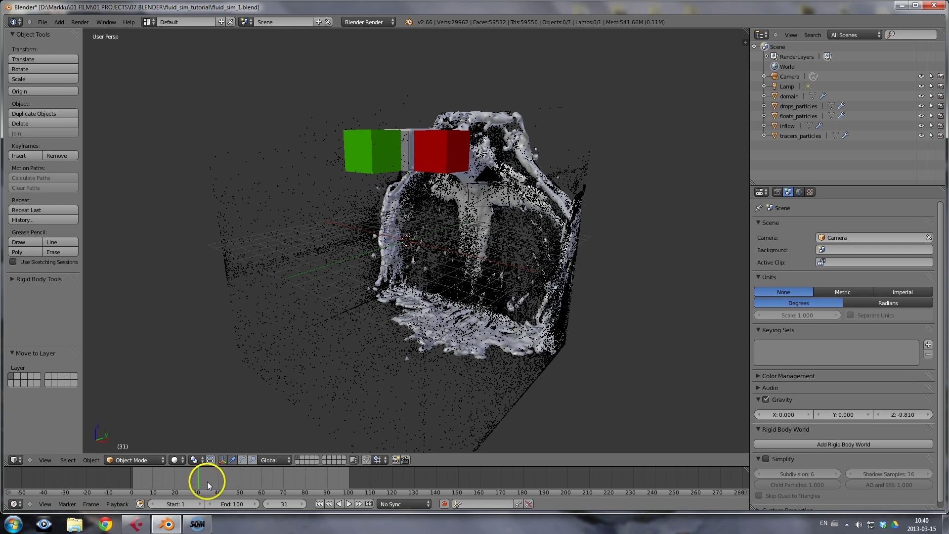
click(243, 479)
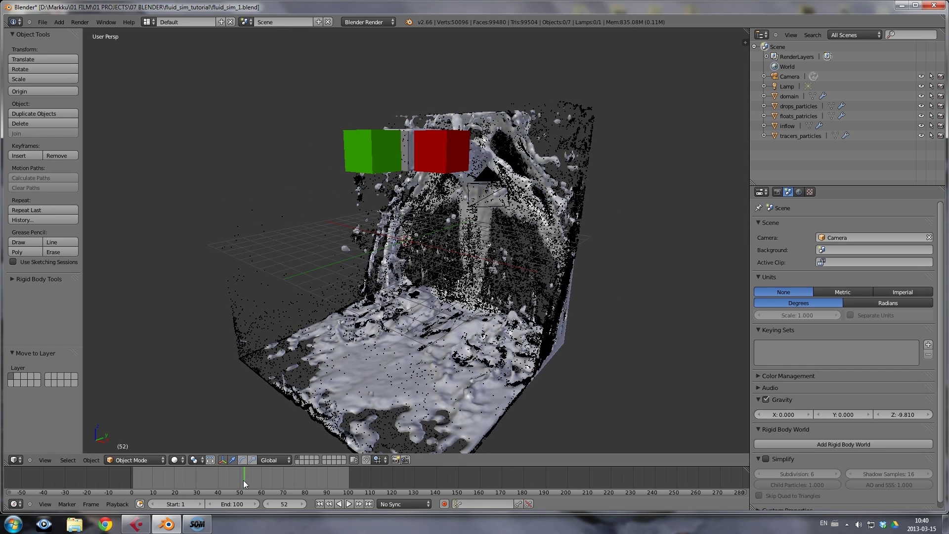
click(170, 479)
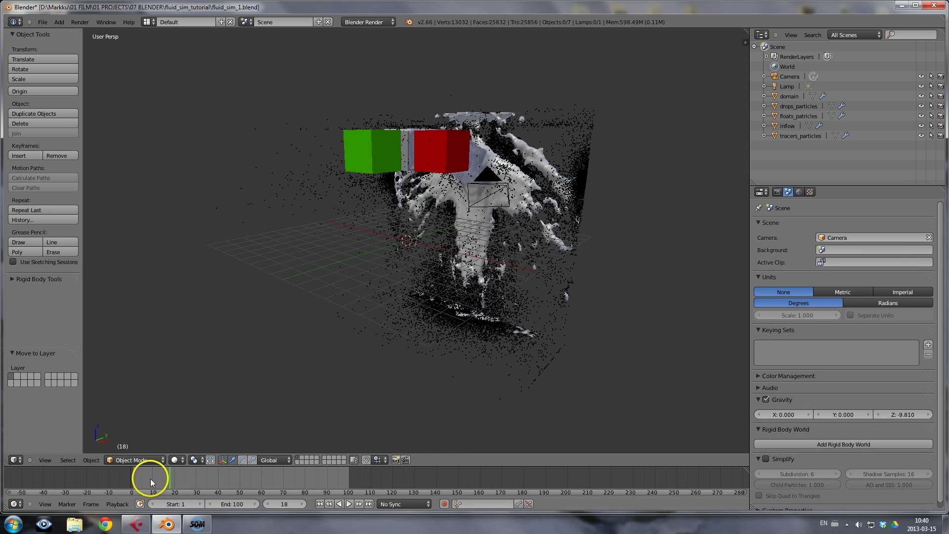
click(150, 478)
middle_drag(384, 262, 293, 280)
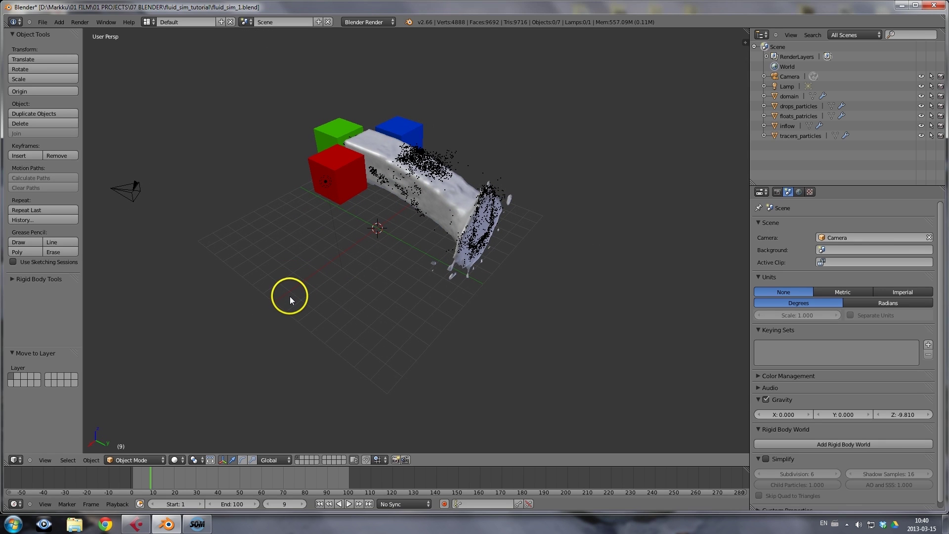
middle_drag(336, 265, 402, 233)
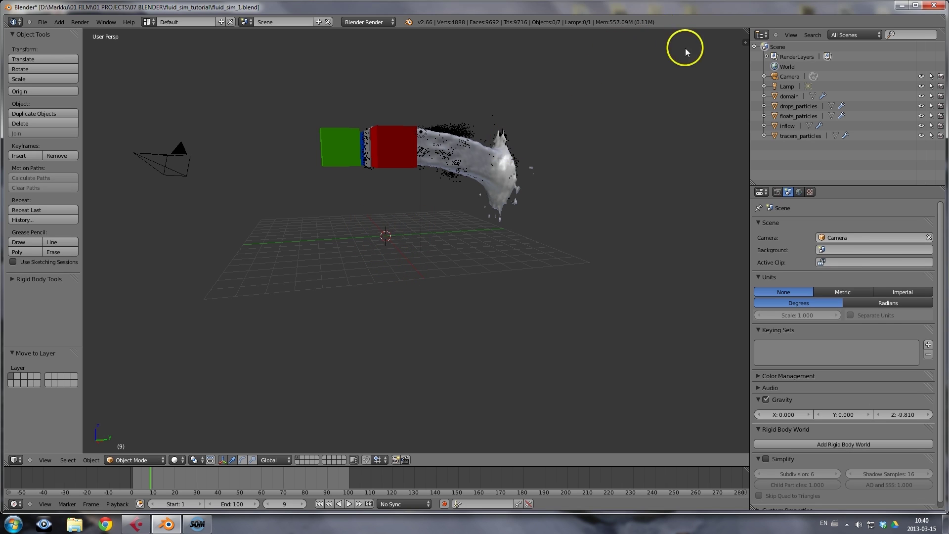
Reset the 3D cursor to the world origin by setting its X, Y and Z location to 0
click(636, 233)
key(n)
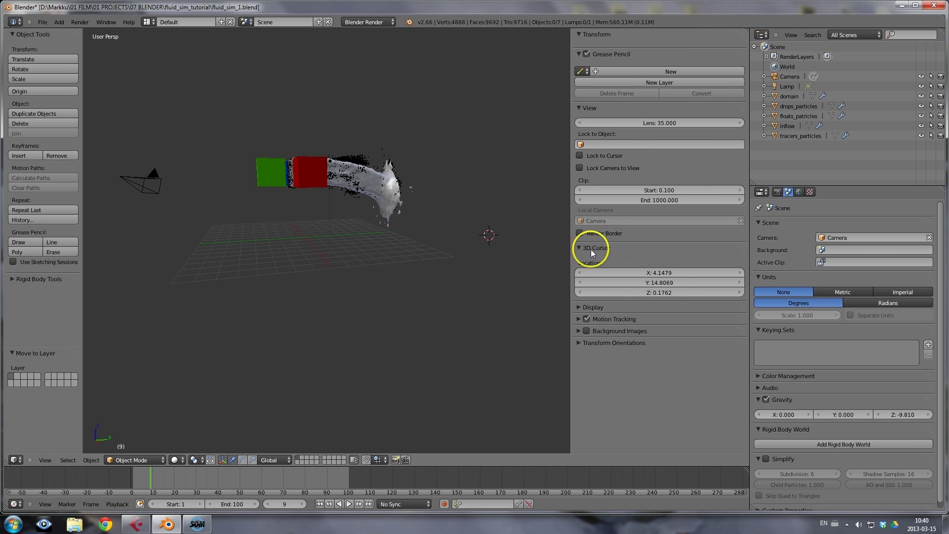
click(683, 272)
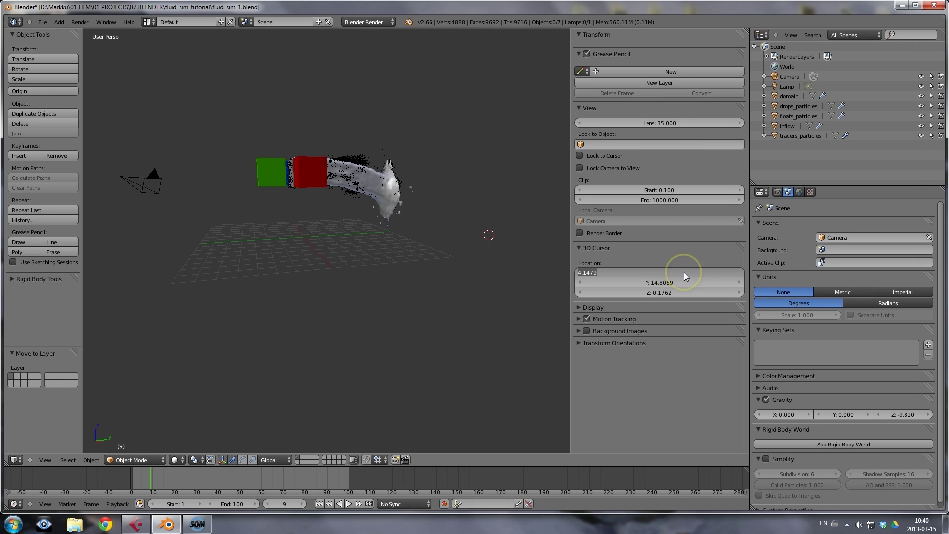
text(0)
key(Return)
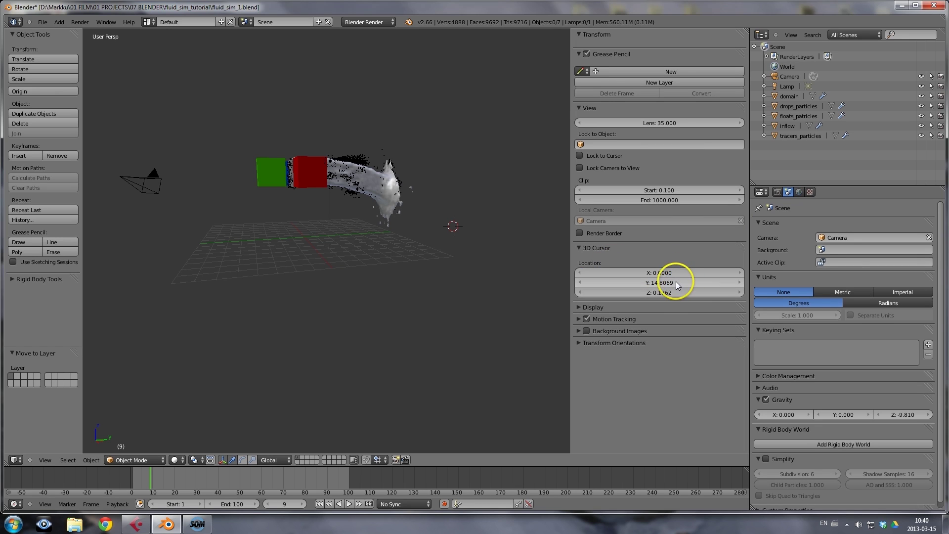
click(675, 281)
text(0)
key(Return)
click(674, 291)
text(0)
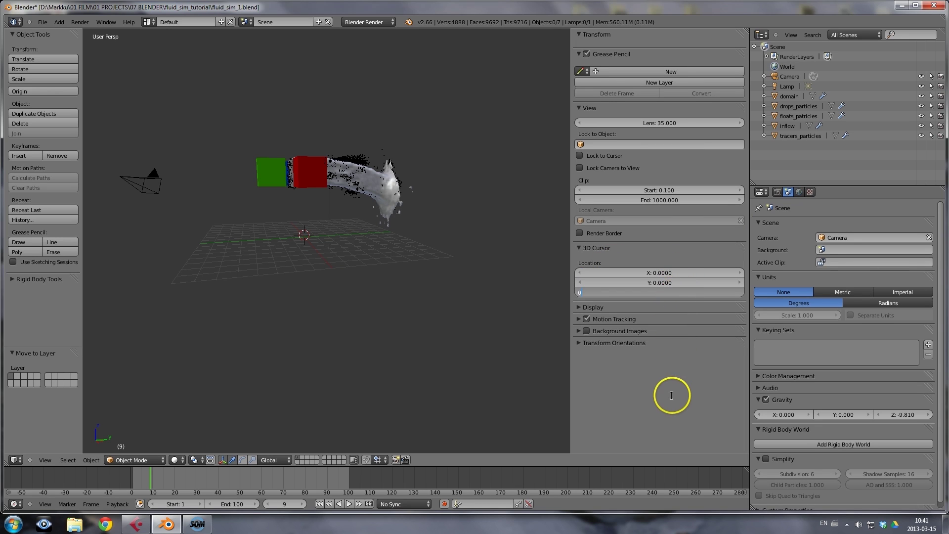
key(Return)
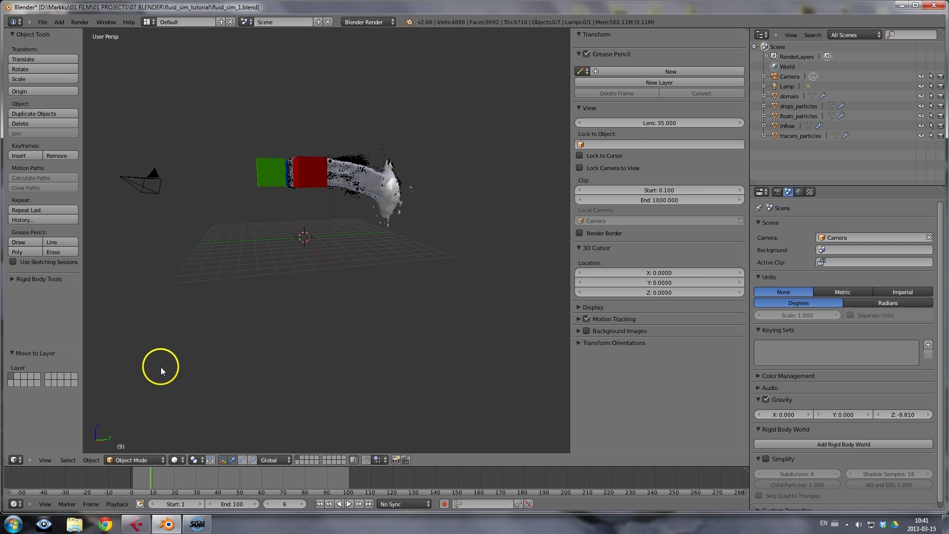
Add an icosphere at the 3D cursor with size 0.1 and 1 subdivision
key(shift+a)
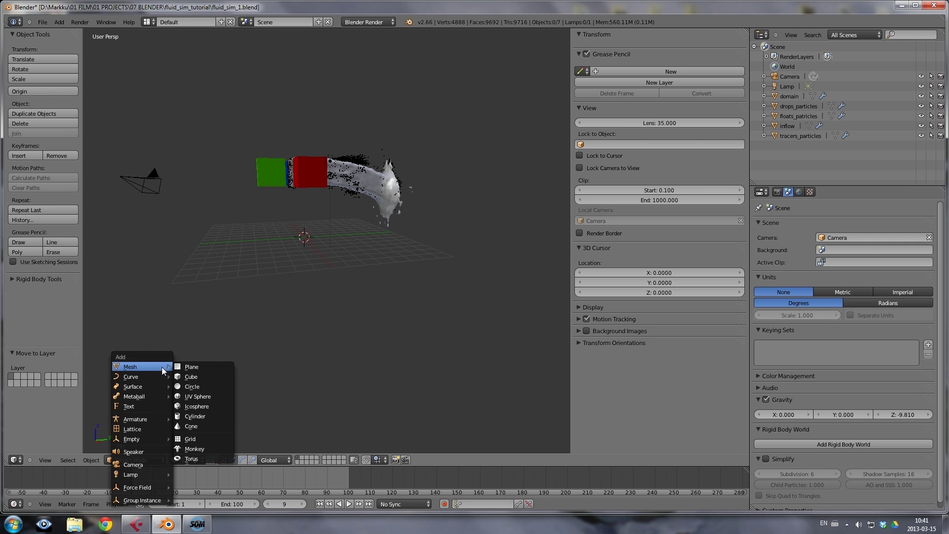
click(203, 405)
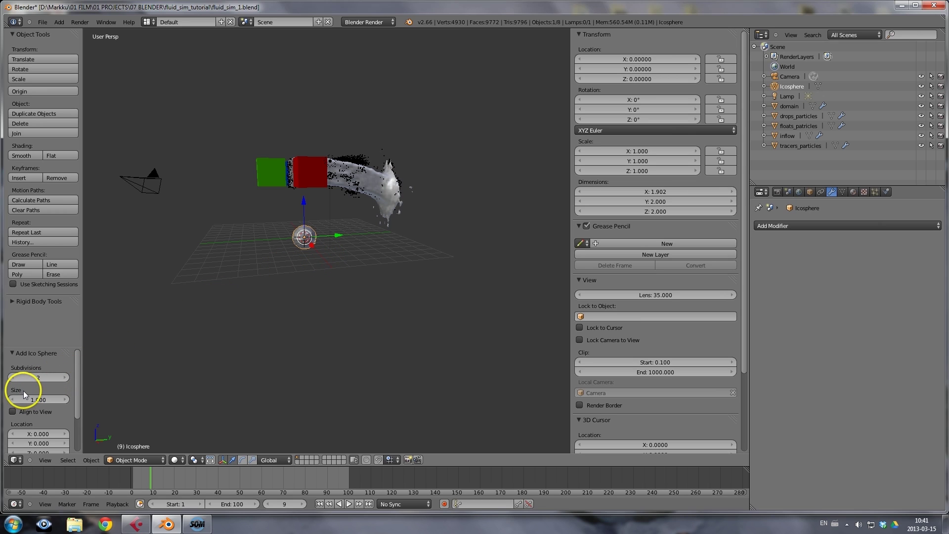
click(33, 399)
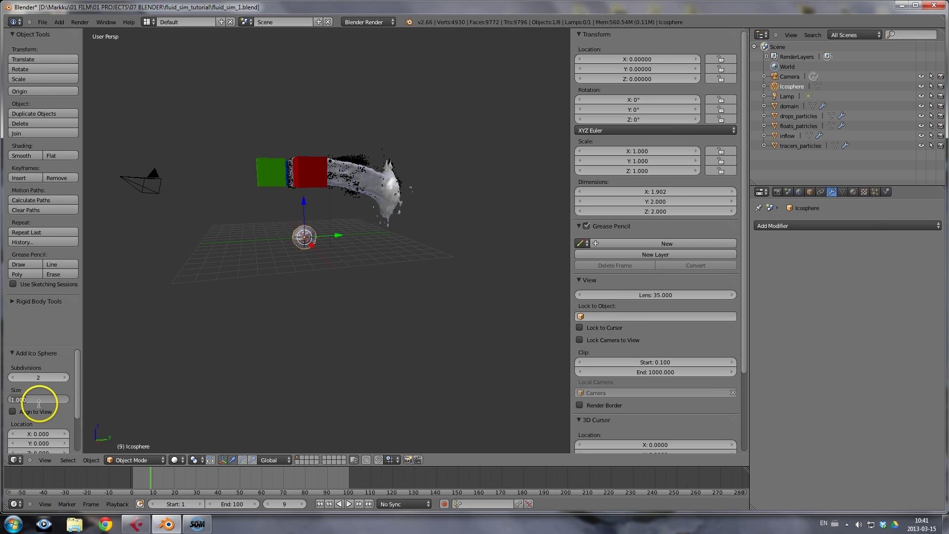
text(.1)
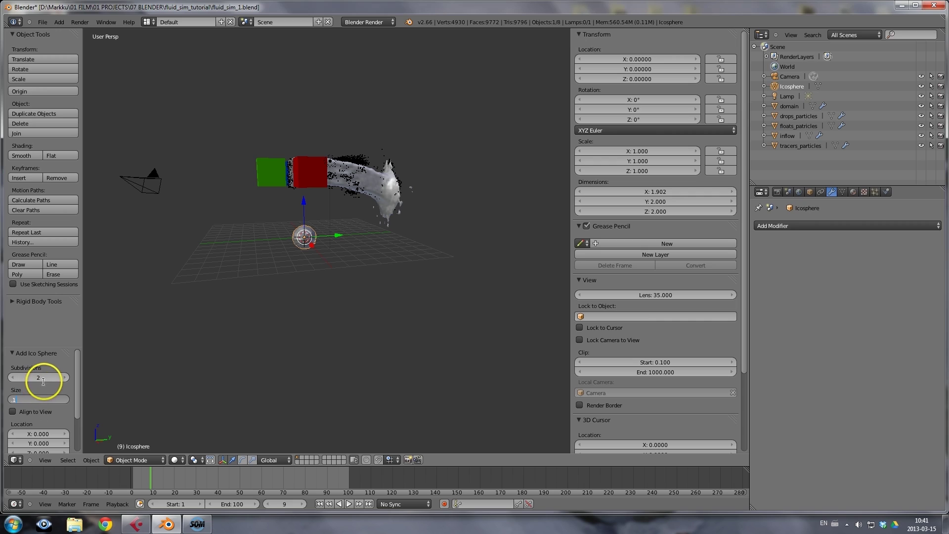
click(45, 379)
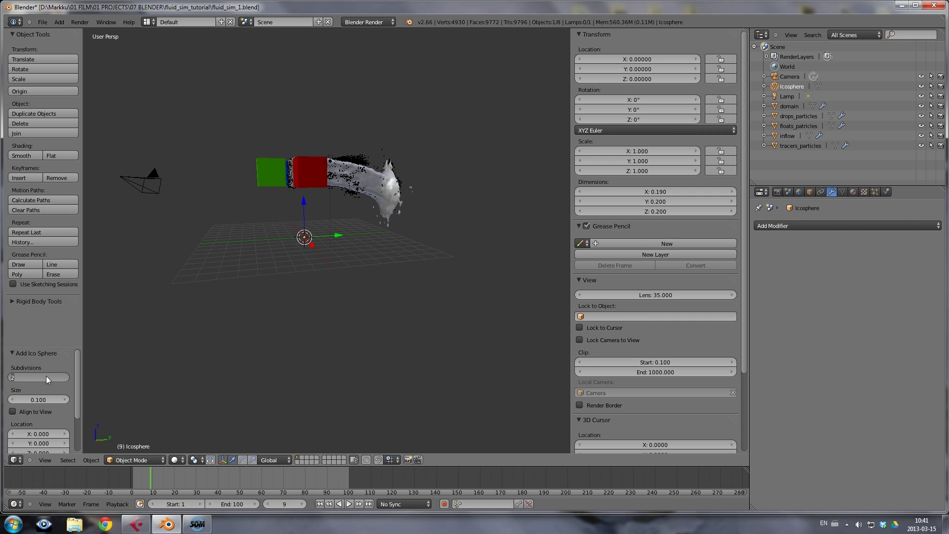
text(1)
key(Return)
Check the small icosphere at the origin and rename it Icosphere_drops
scroll(289, 245, up, 2)
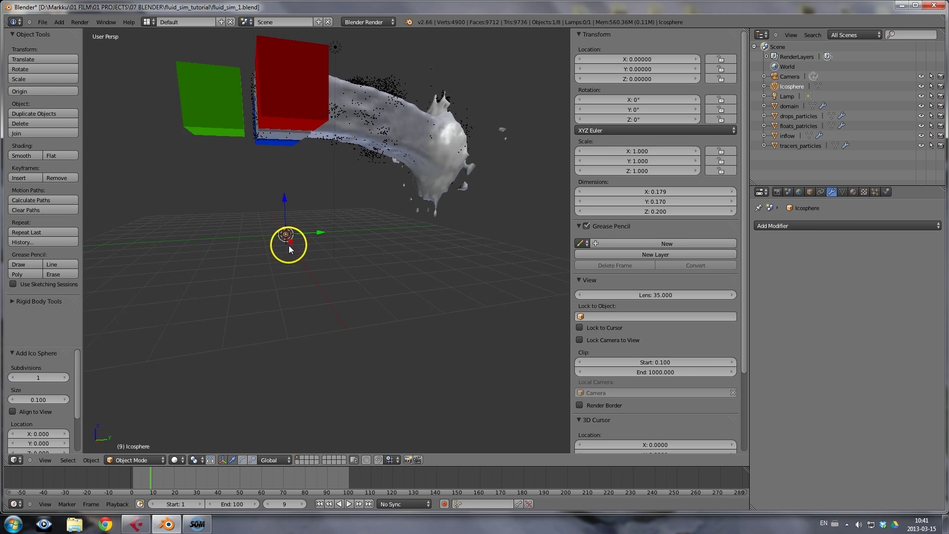
scroll(289, 247, up, 4)
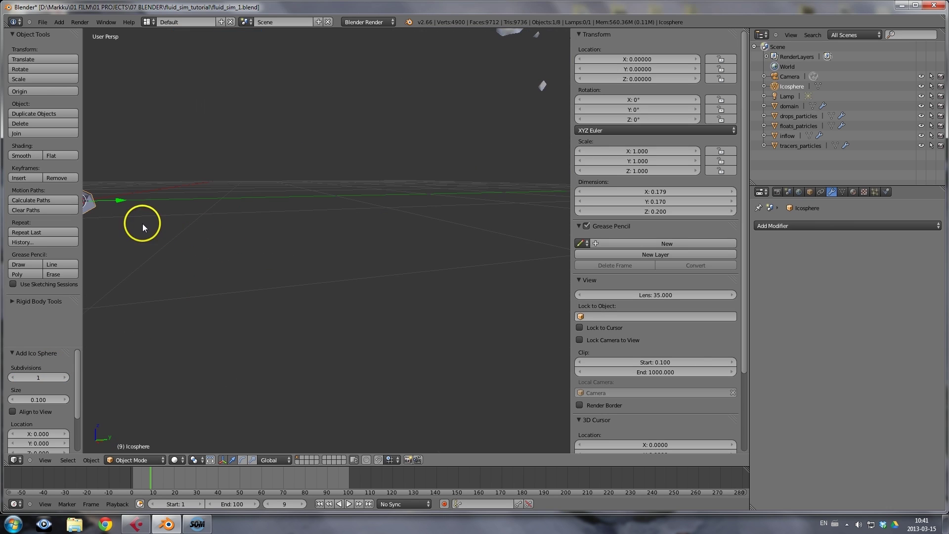
scroll(191, 234, down, 3)
scroll(287, 284, down, 3)
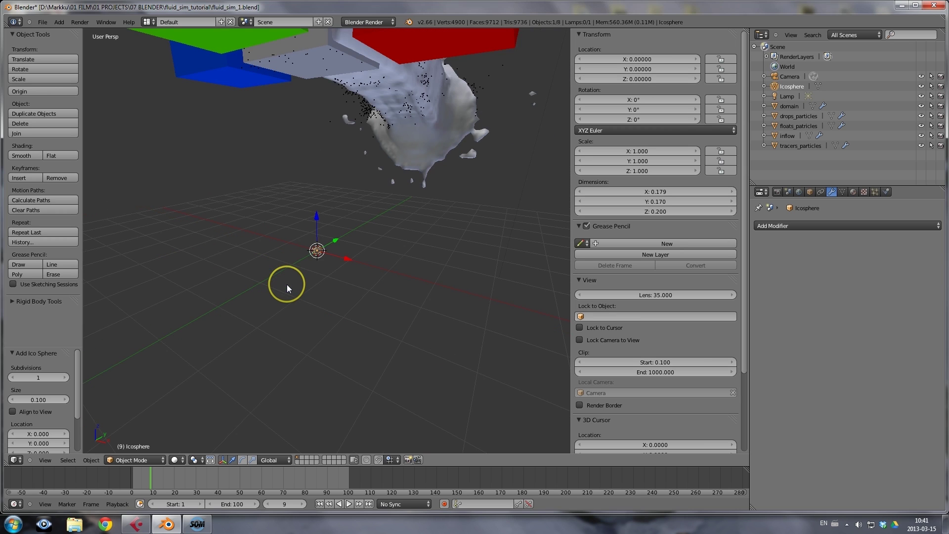
scroll(287, 284, down, 4)
middle_drag(327, 258, 294, 257)
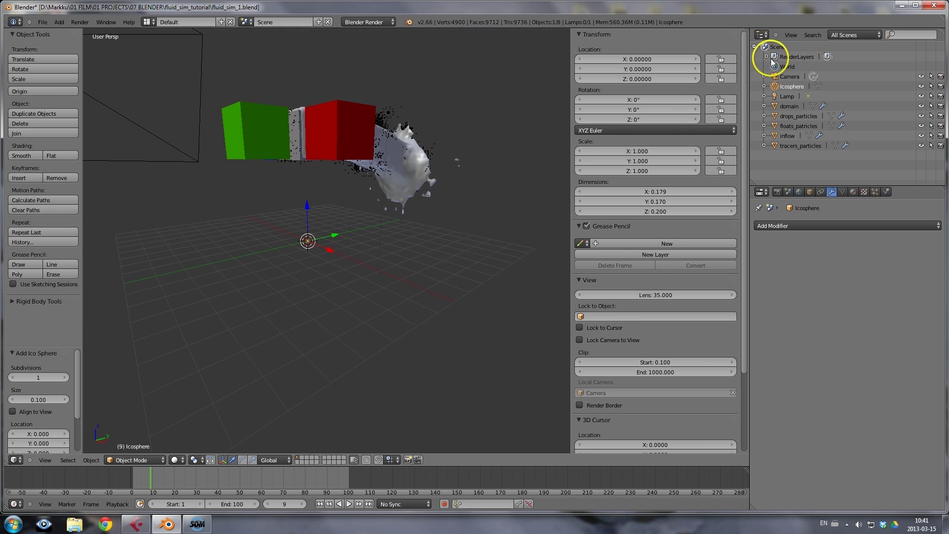
double_click(794, 86)
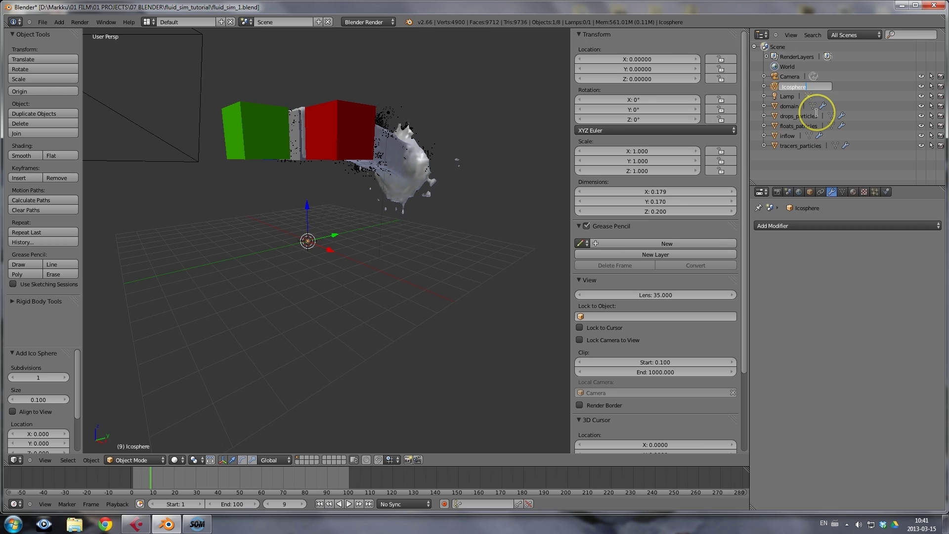
text(_drops)
key(Return)
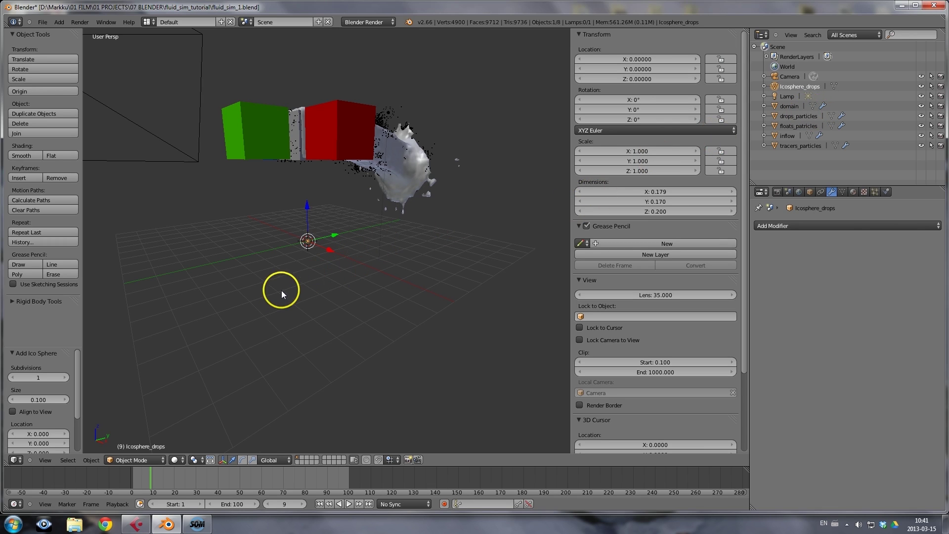
Add a second icosphere with the same settings and rename it Icosphere_floats
key(shift+a)
mouse_move(240, 307)
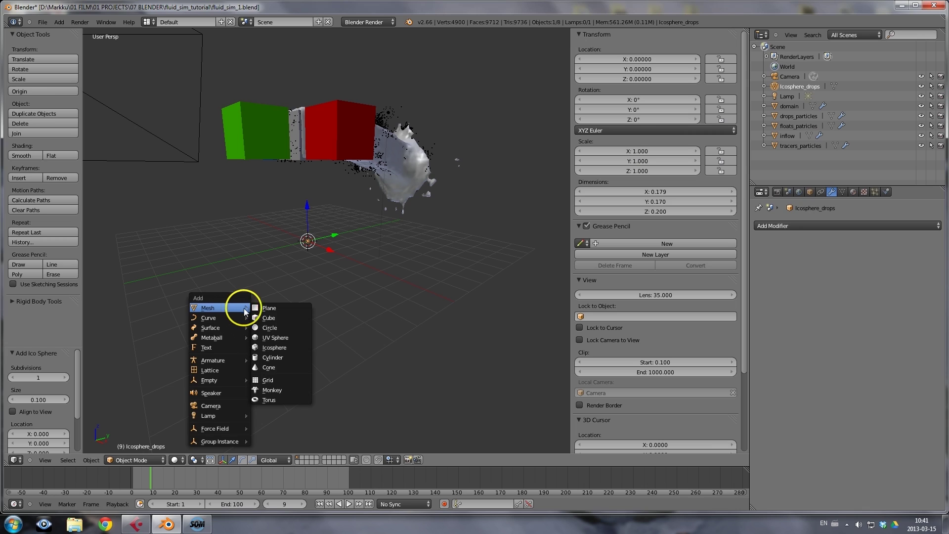
click(273, 347)
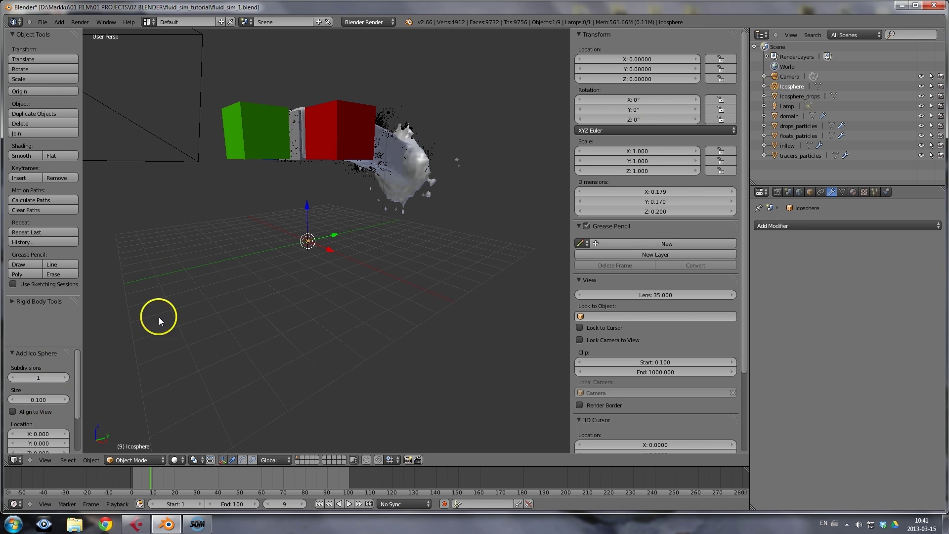
double_click(795, 87)
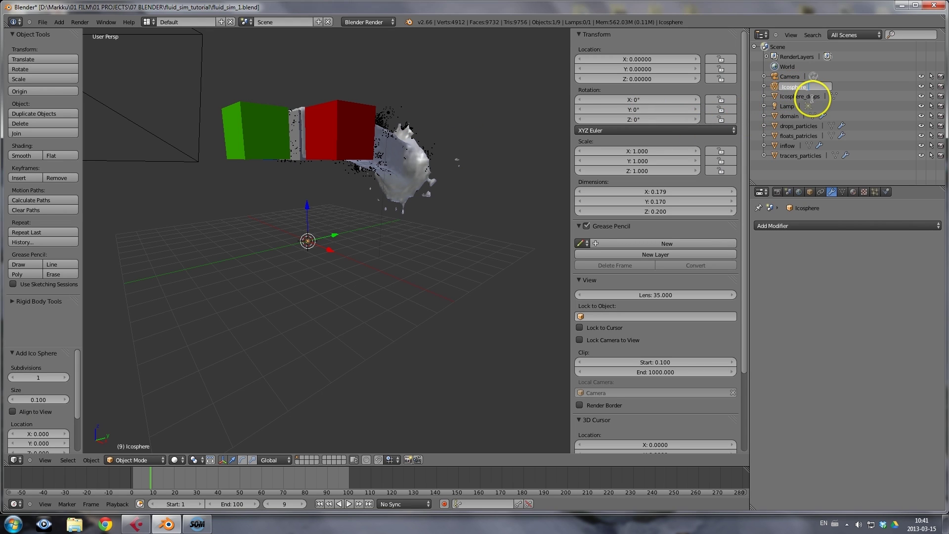
text(_floats)
key(Return)
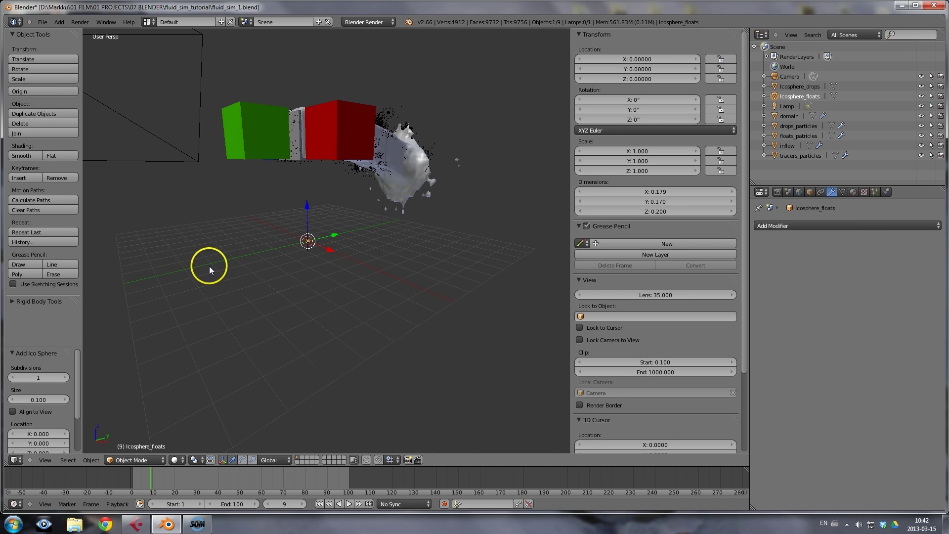
Add a third icosphere with the same settings and rename it Icosphere_tracers
key(shift+a)
mouse_move(206, 265)
click(245, 307)
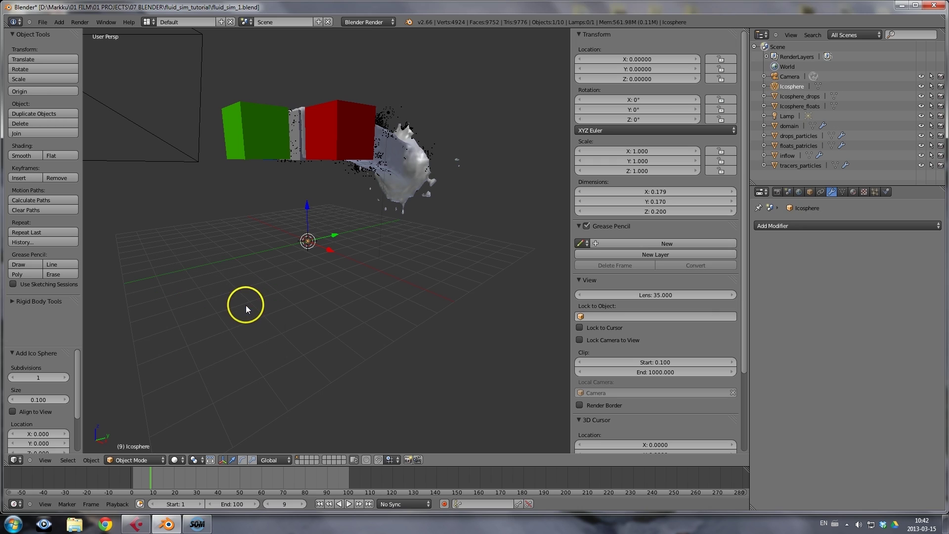
double_click(794, 87)
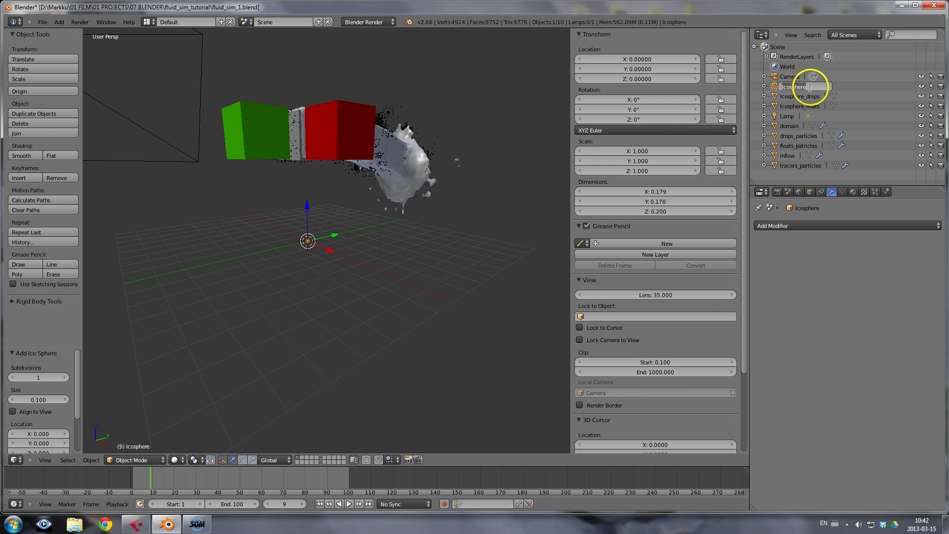
text(_)
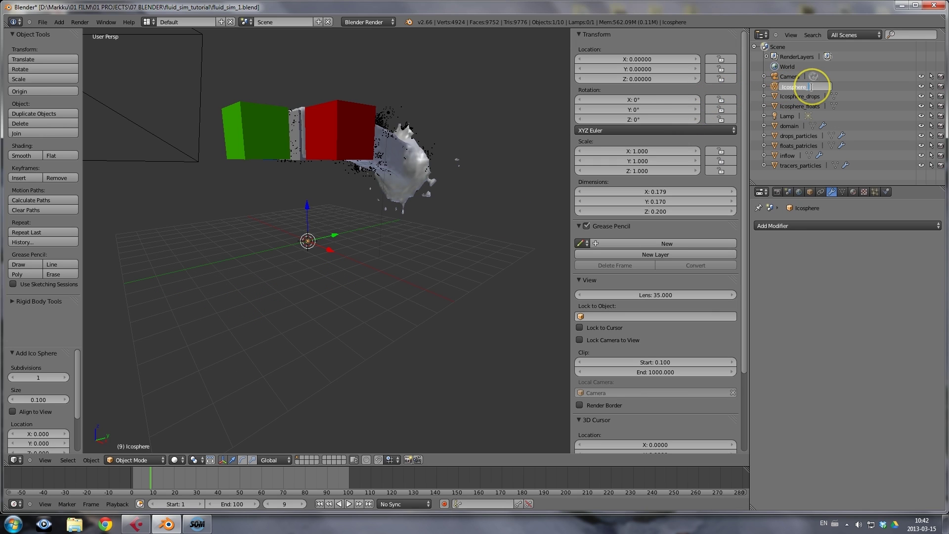
text(tracers)
click(334, 257)
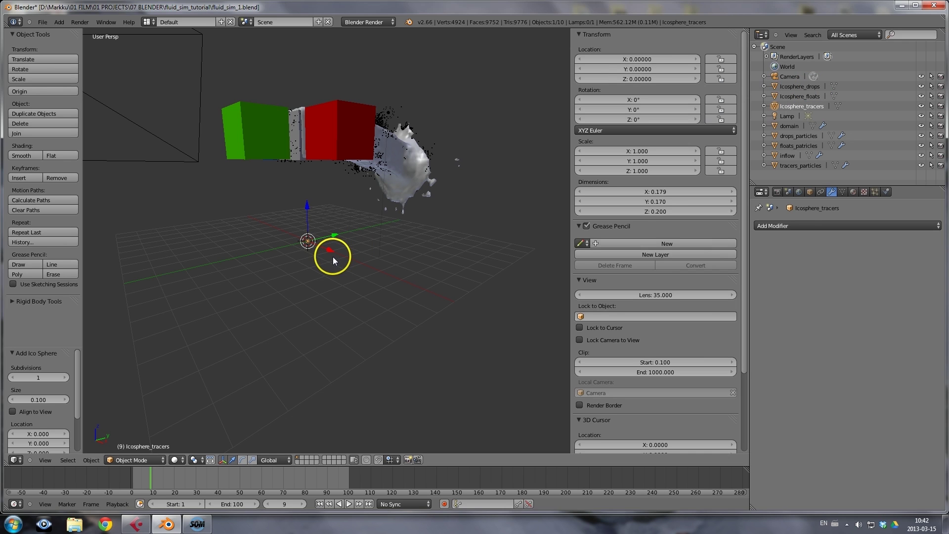
Move the drops_particles and floats_patricles objects to the second layer
middle_drag(346, 214, 332, 230)
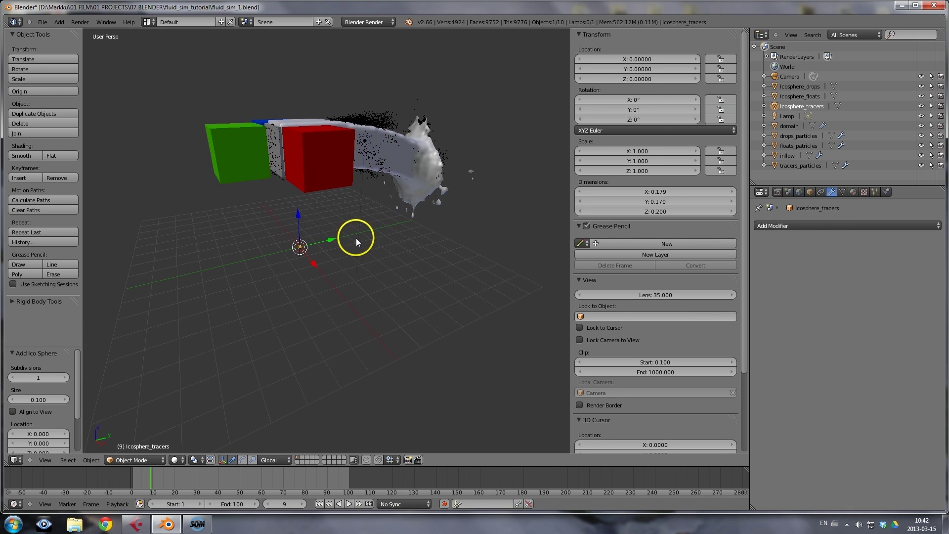
click(801, 137)
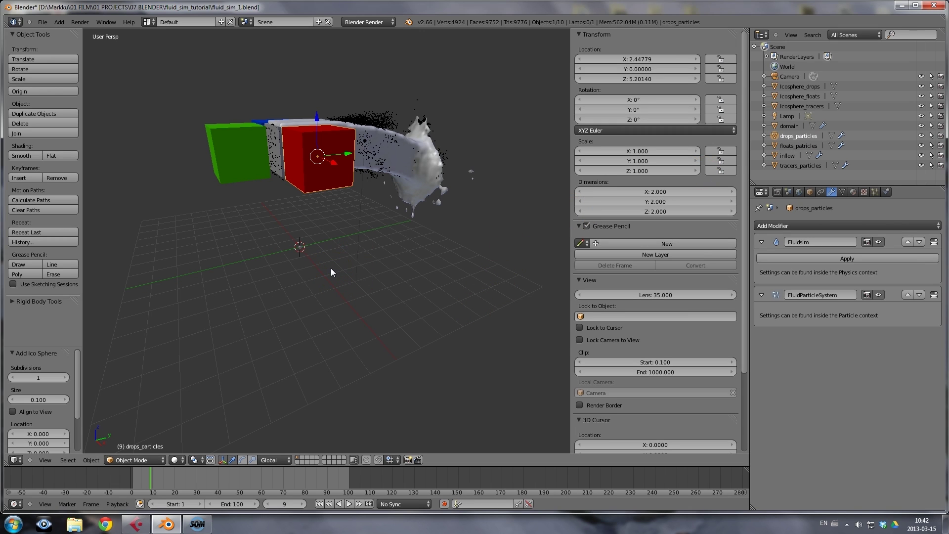
key(m)
click(416, 286)
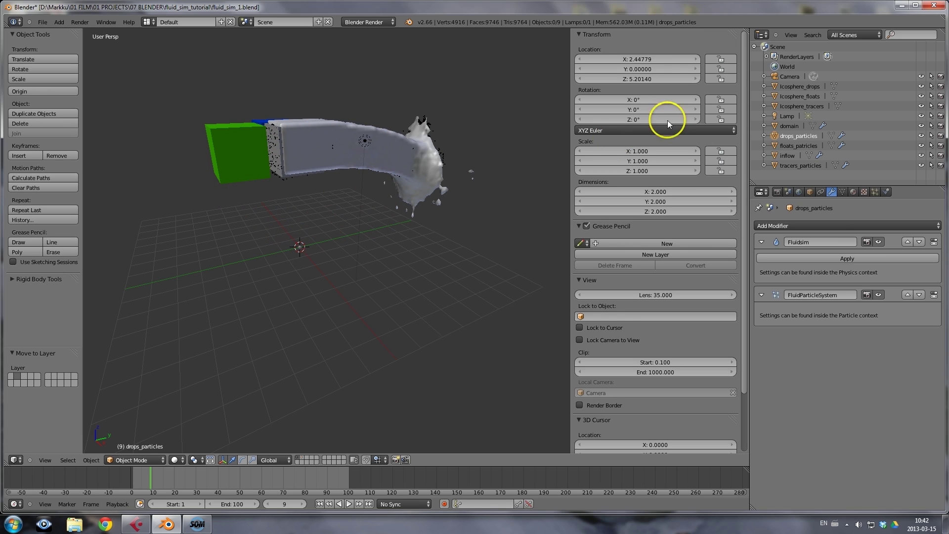
click(786, 146)
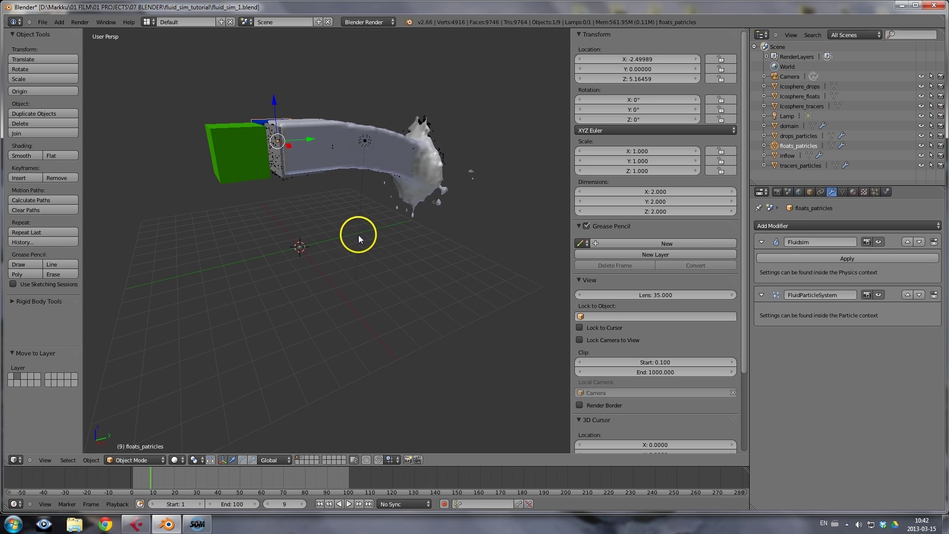
key(m)
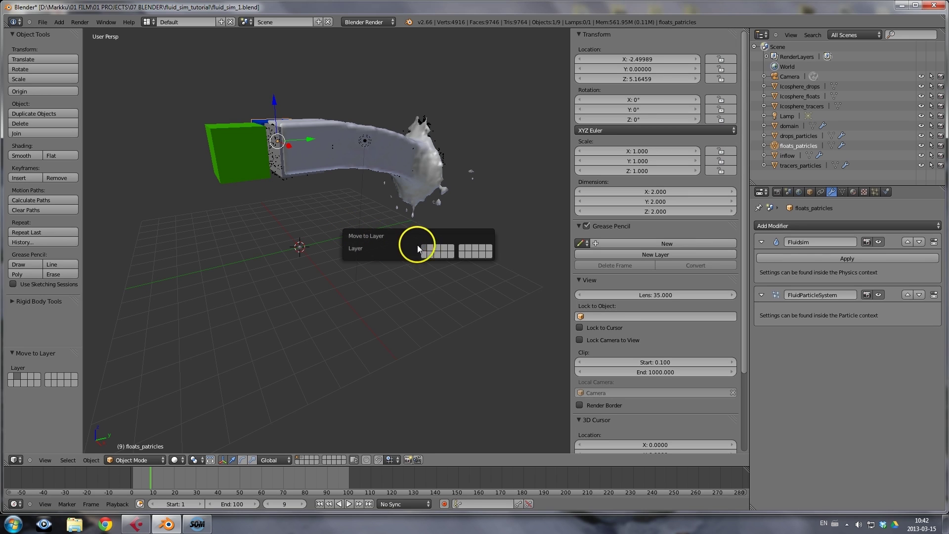
click(433, 247)
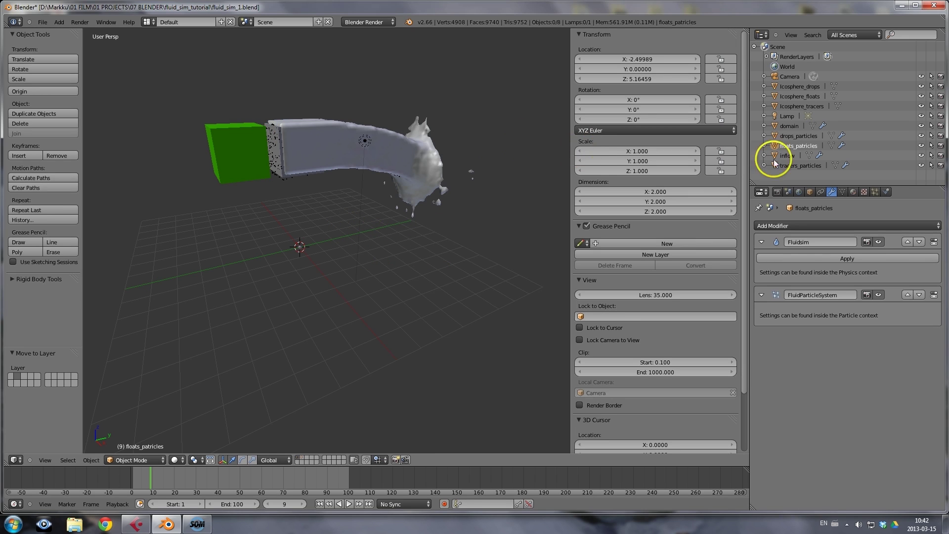
Move the tracers_particles and inflow objects to the second layer
click(802, 166)
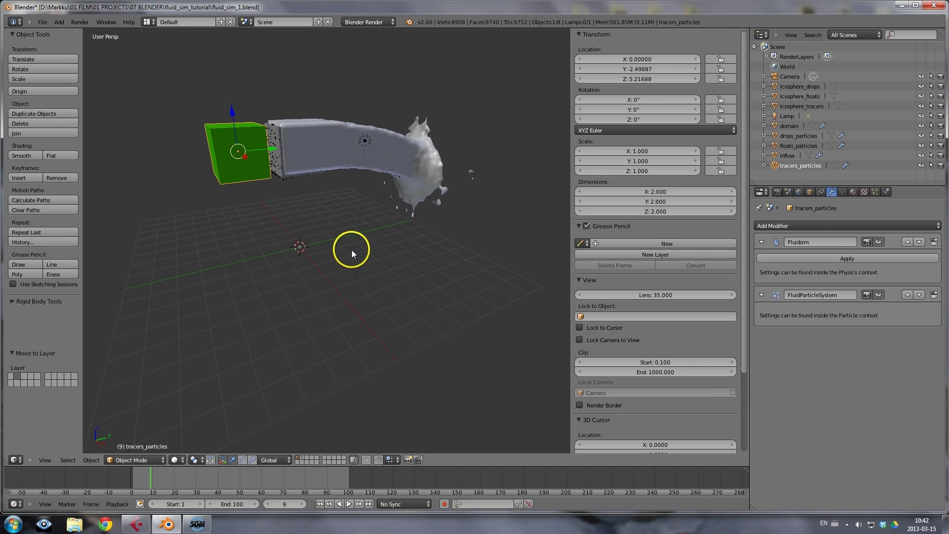
key(m)
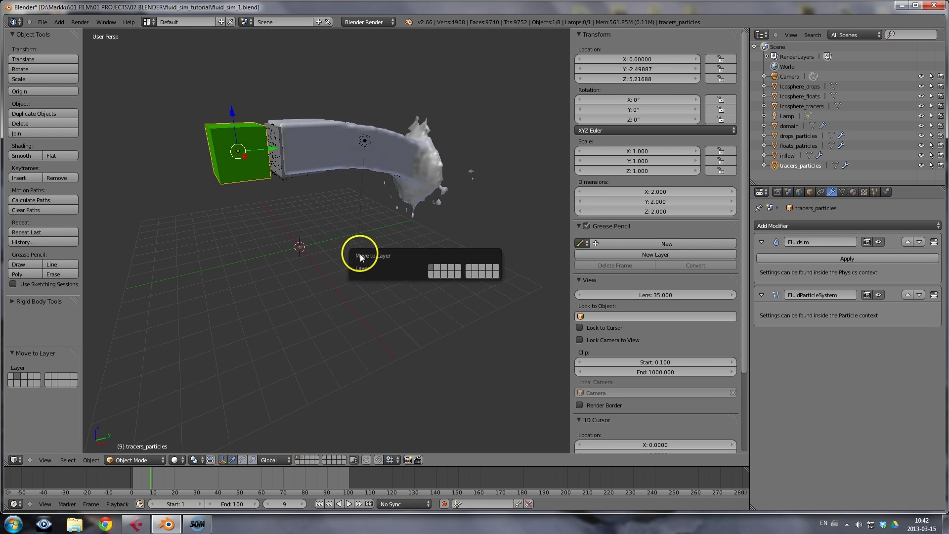
click(431, 273)
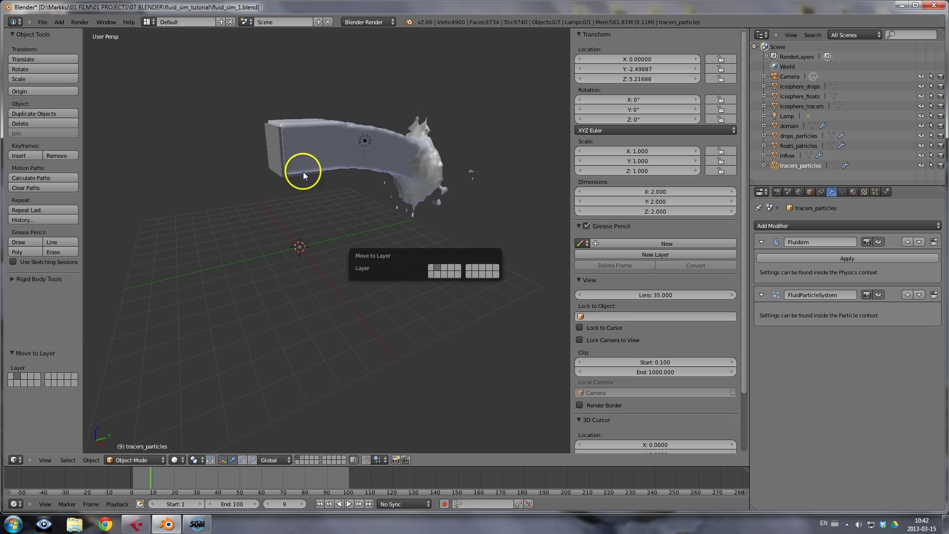
click(790, 155)
key(m)
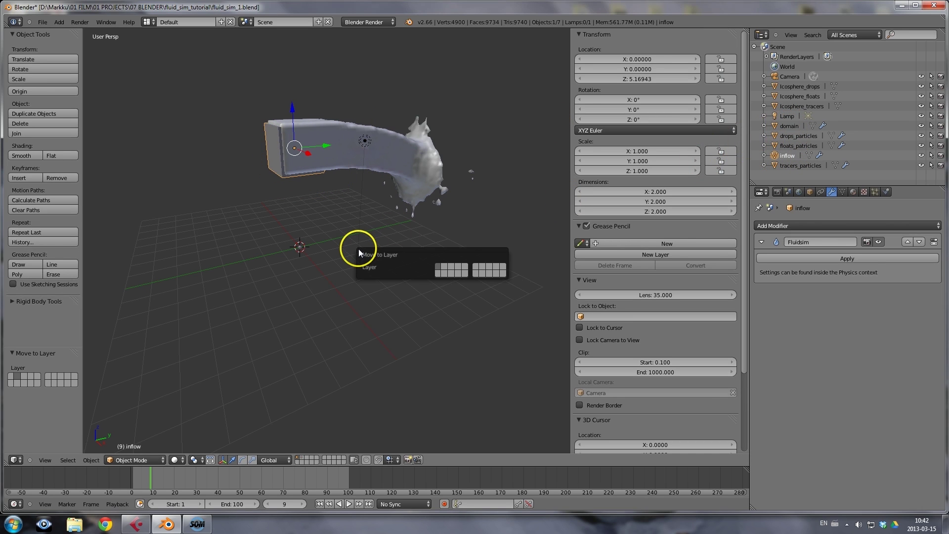
click(450, 266)
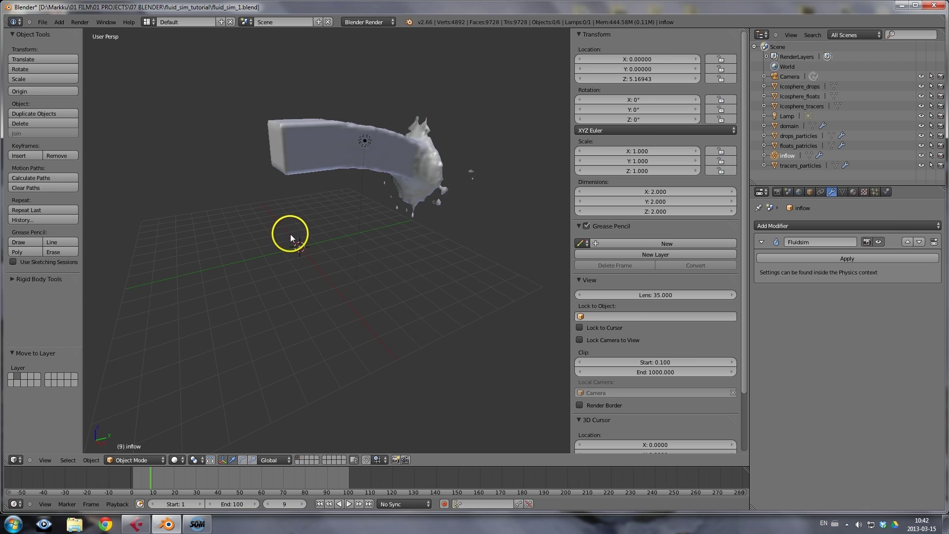
Give the Icosphere_drops object a new material with a red diffuse colour
middle_drag(279, 223, 420, 216)
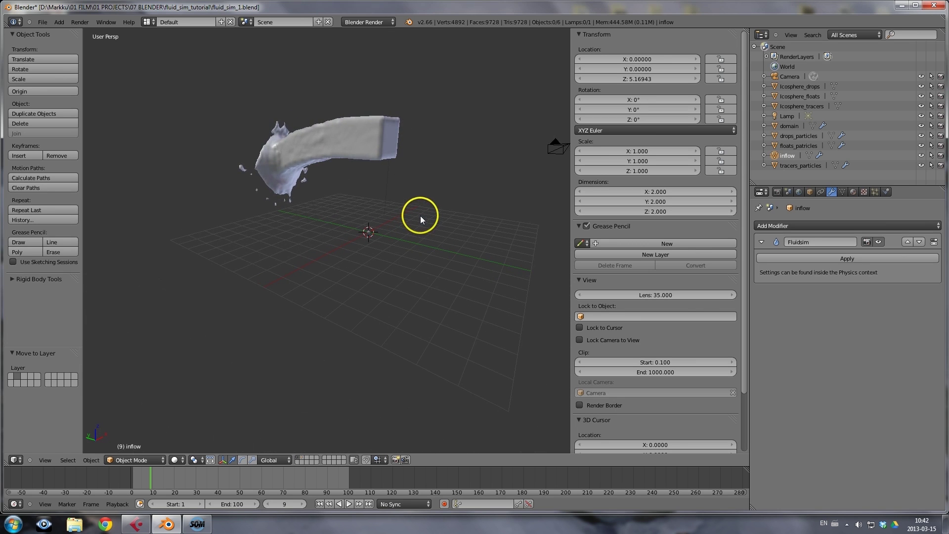
click(798, 87)
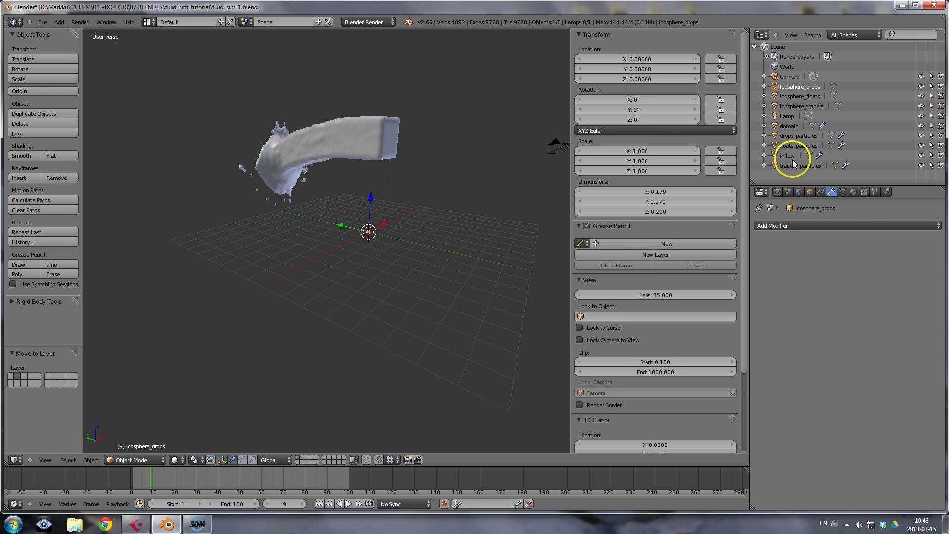
click(853, 192)
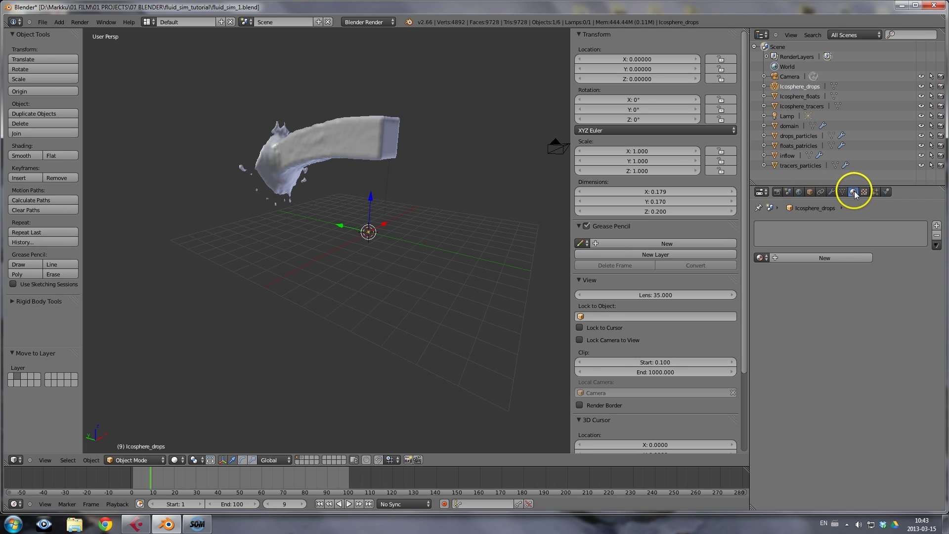
click(832, 258)
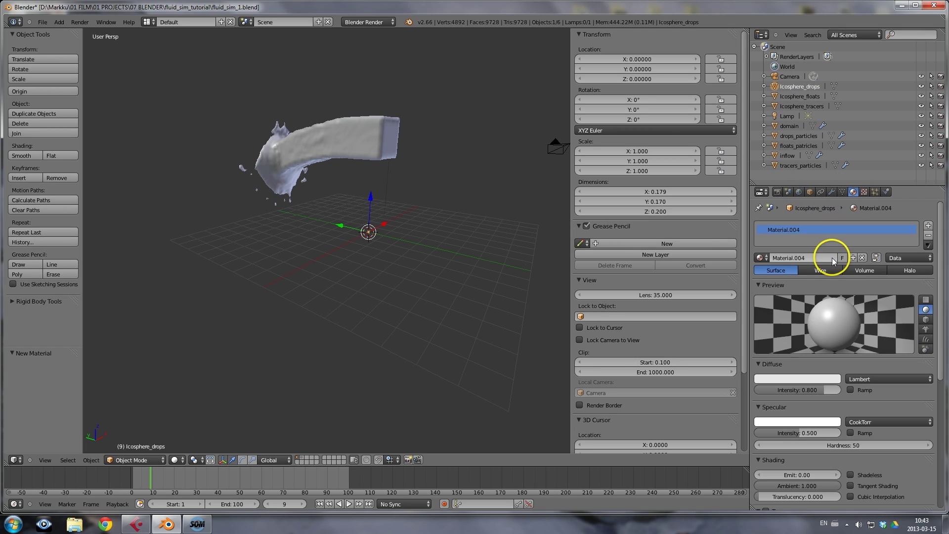
click(806, 379)
drag(792, 279, 797, 343)
Give the Icosphere_floats object a new material with a blue diffuse colour
click(805, 96)
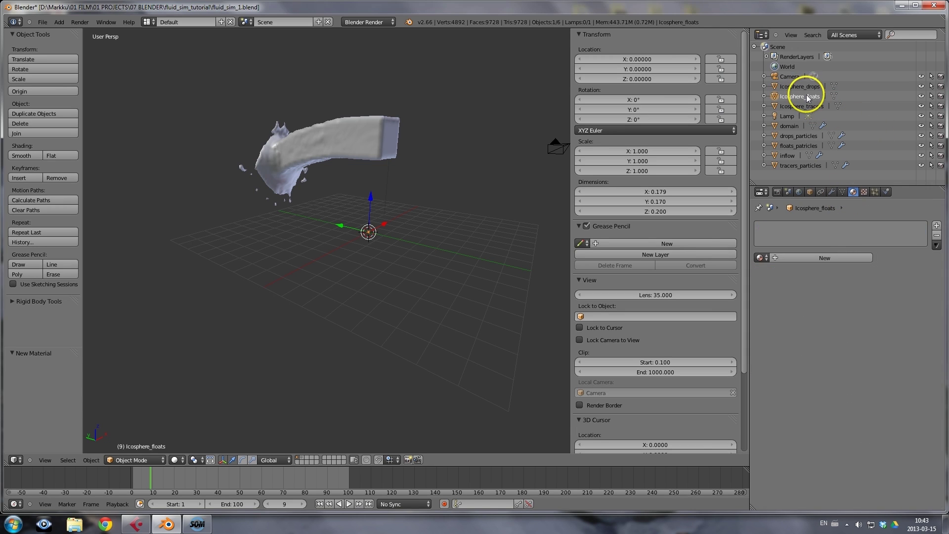
click(821, 258)
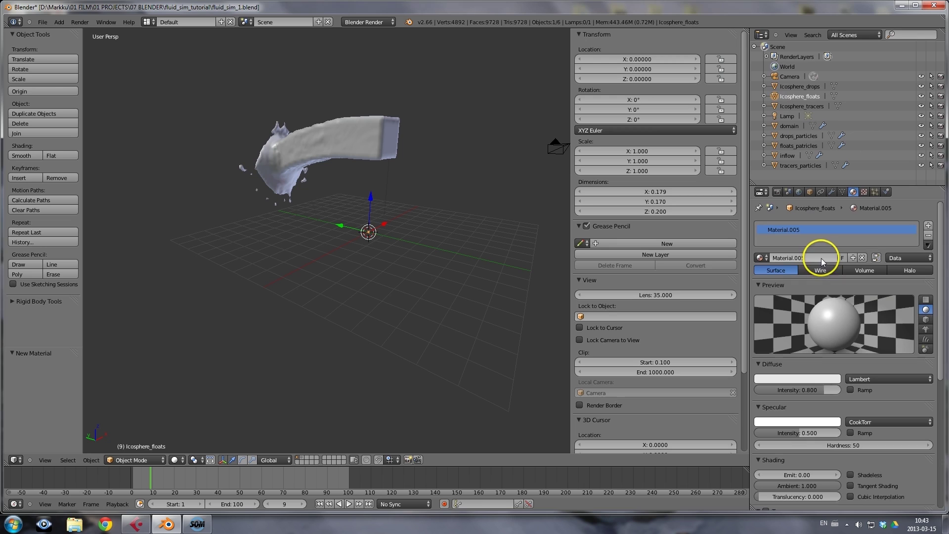
click(791, 378)
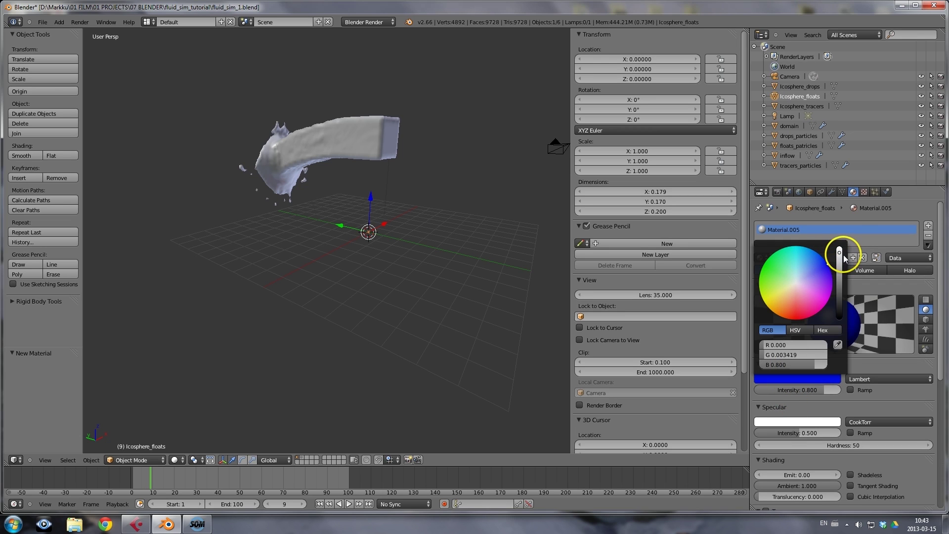
Give the Icosphere_tracers object a new material with a green diffuse colour
click(799, 107)
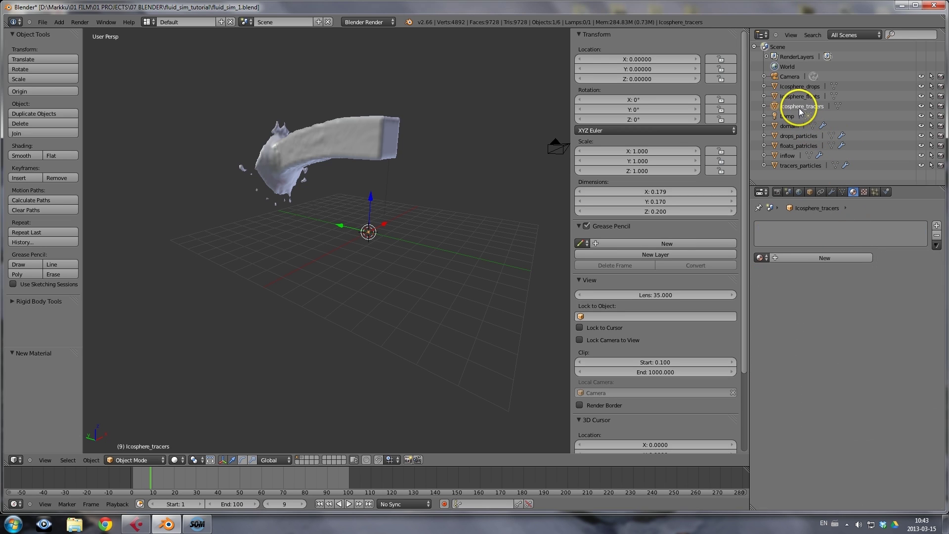
click(810, 258)
click(800, 378)
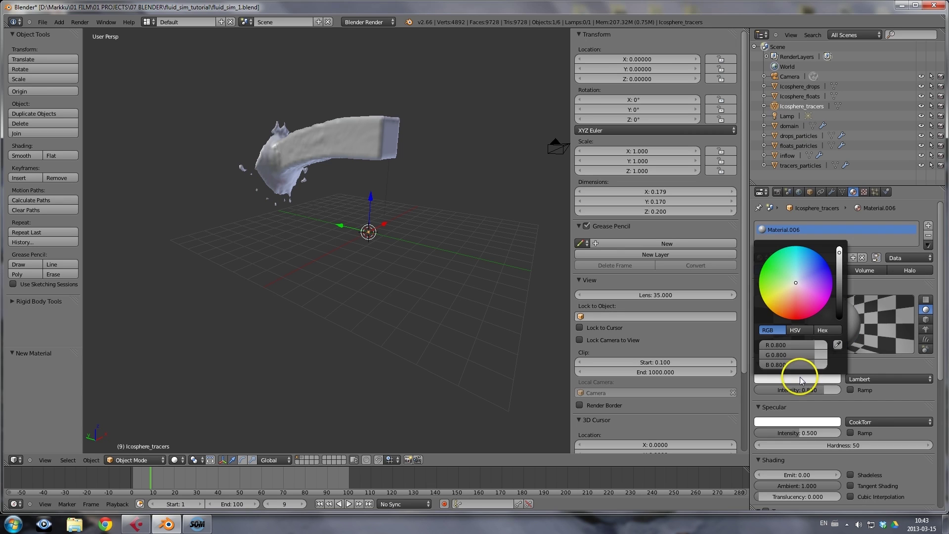
click(781, 286)
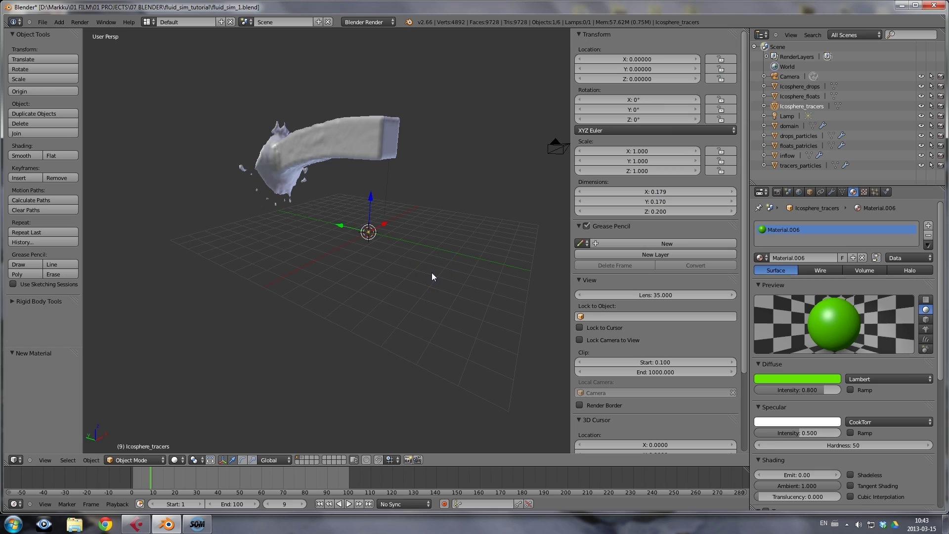
Add a Particle Instance modifier to Icosphere_drops with drops_particles as its object
click(791, 88)
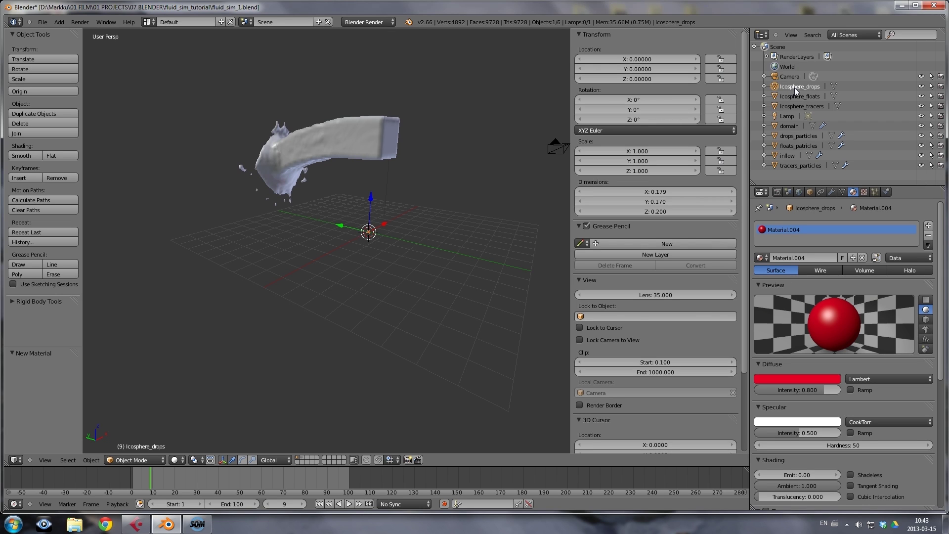
click(830, 192)
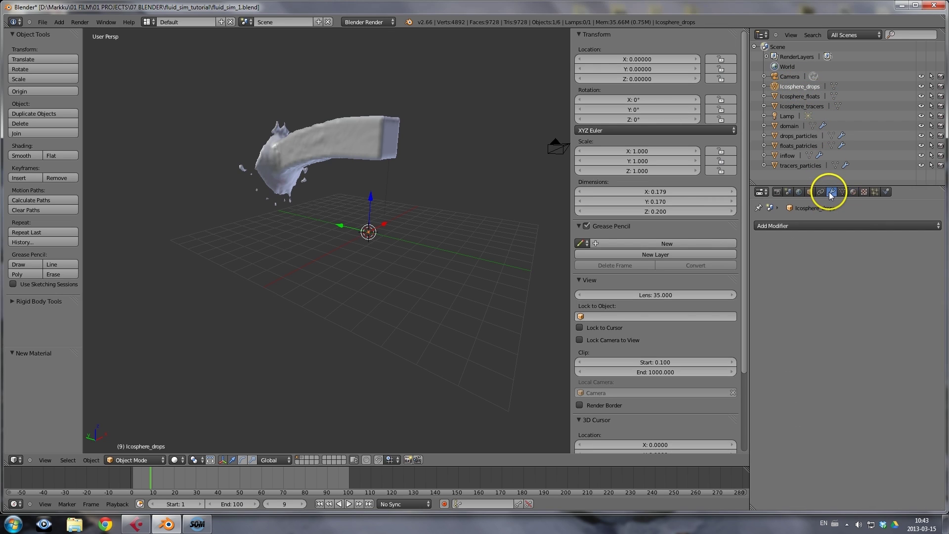
click(935, 225)
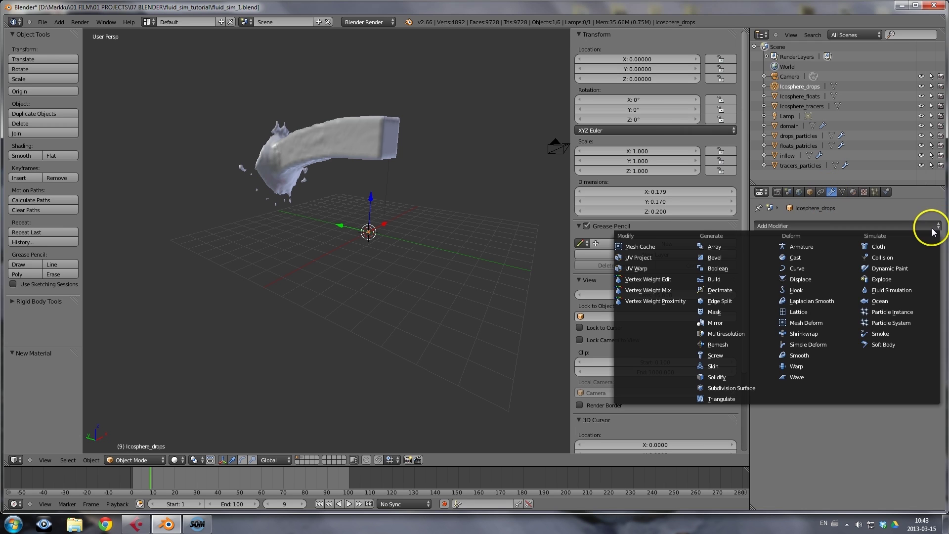
click(897, 311)
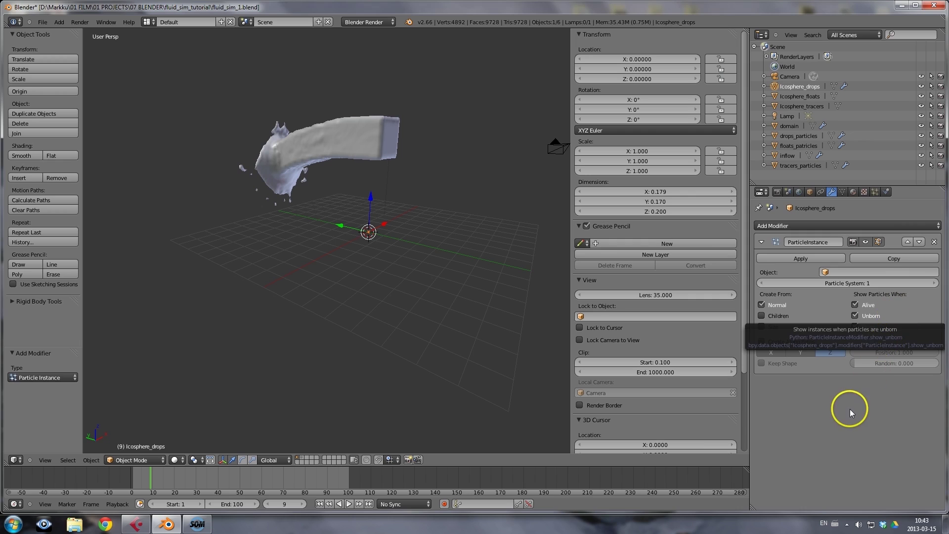
click(838, 273)
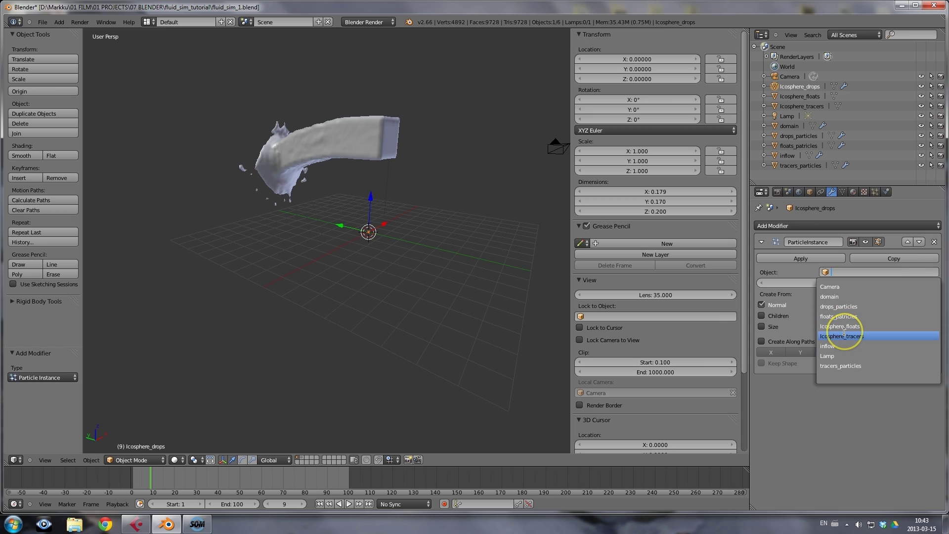
click(845, 306)
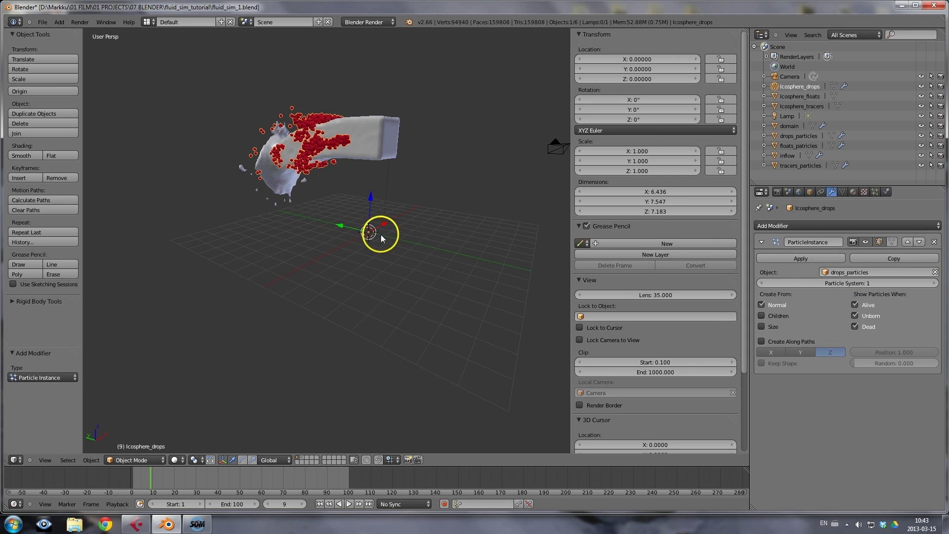
middle_drag(322, 200, 315, 233)
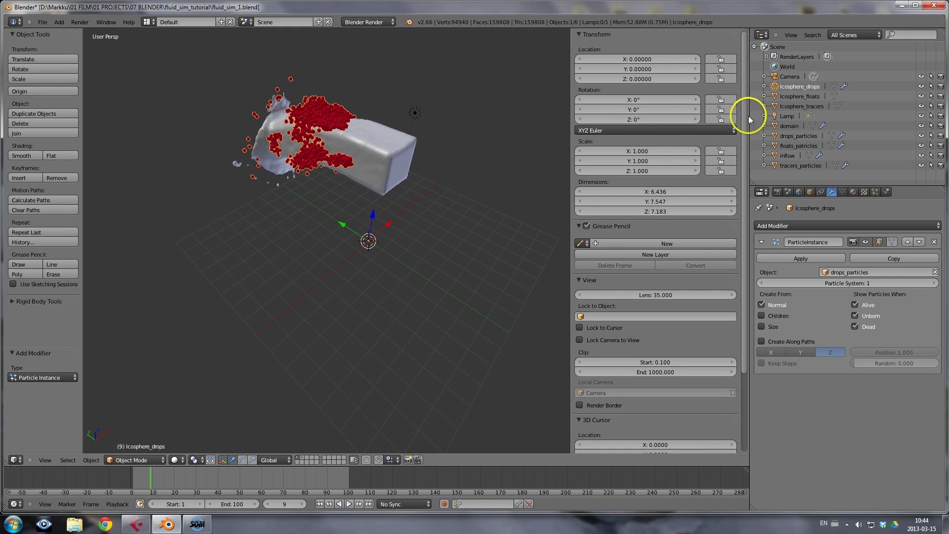
Add a Particle Instance modifier to Icosphere_floats with floats_patricles as its object
click(807, 97)
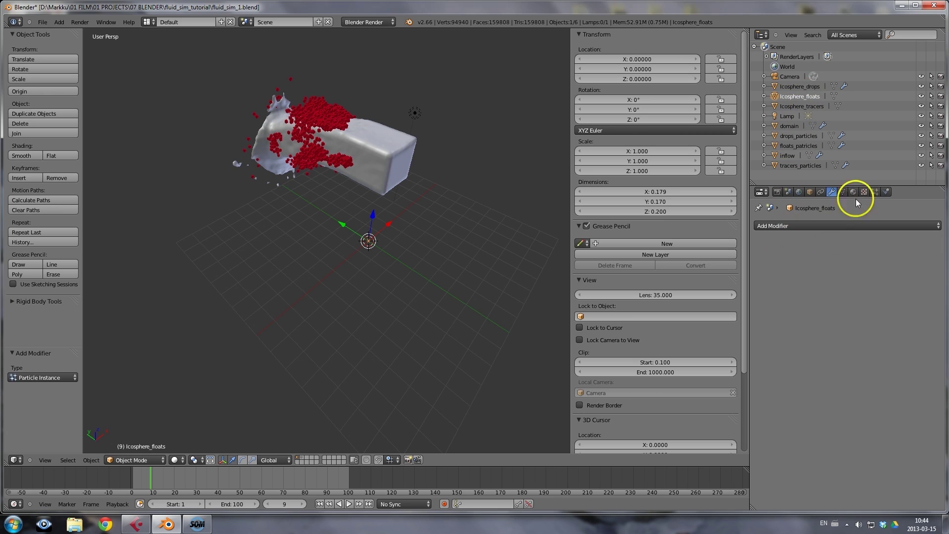
click(864, 227)
click(883, 315)
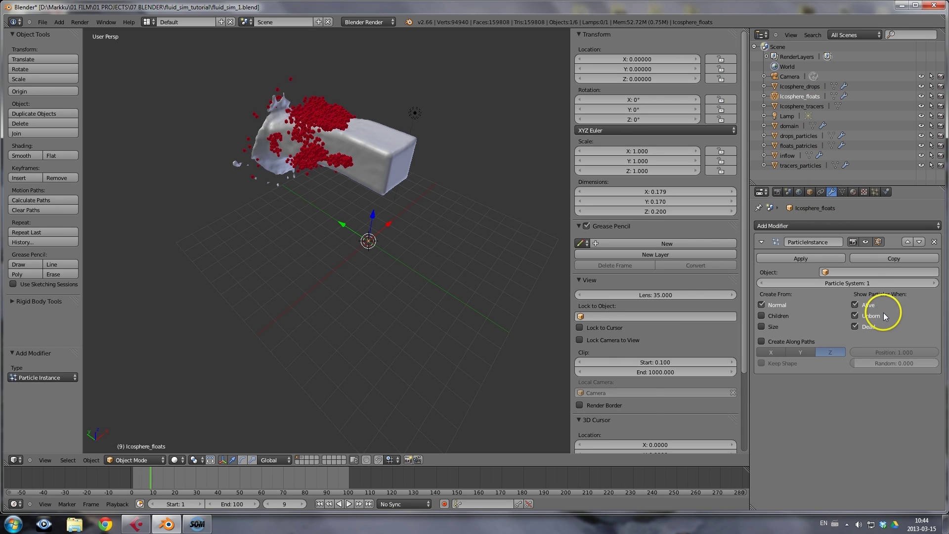
click(848, 272)
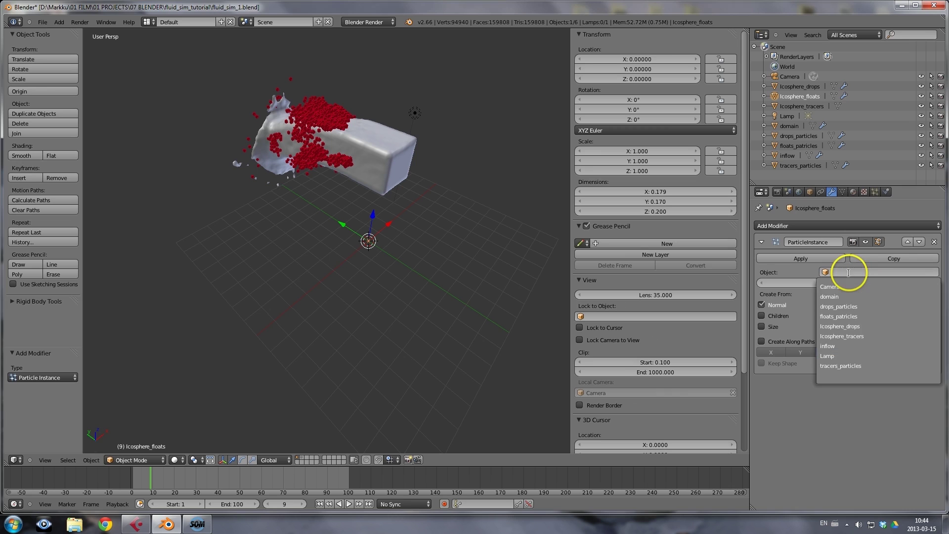
click(845, 316)
middle_drag(325, 150, 362, 147)
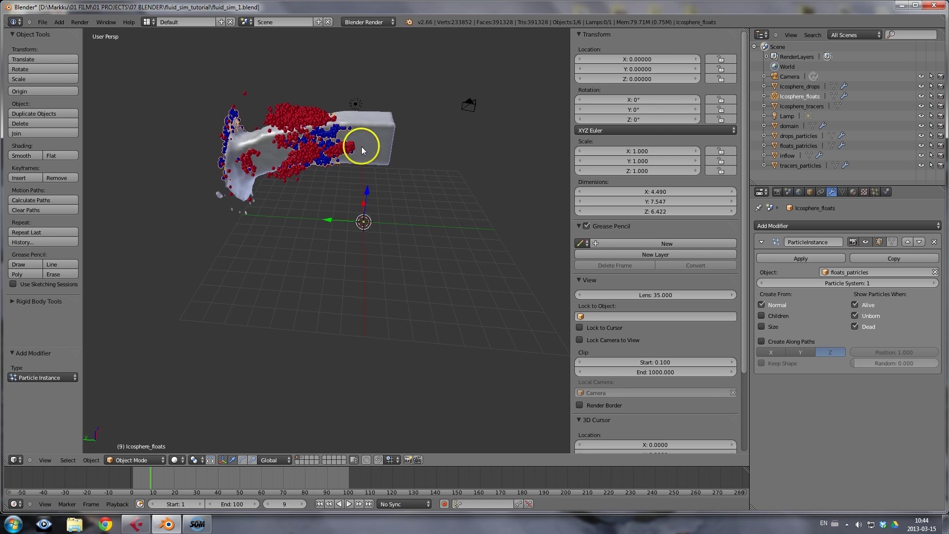
Add a Particle Instance modifier to Icosphere_tracers with tracers_particles as its object
click(794, 107)
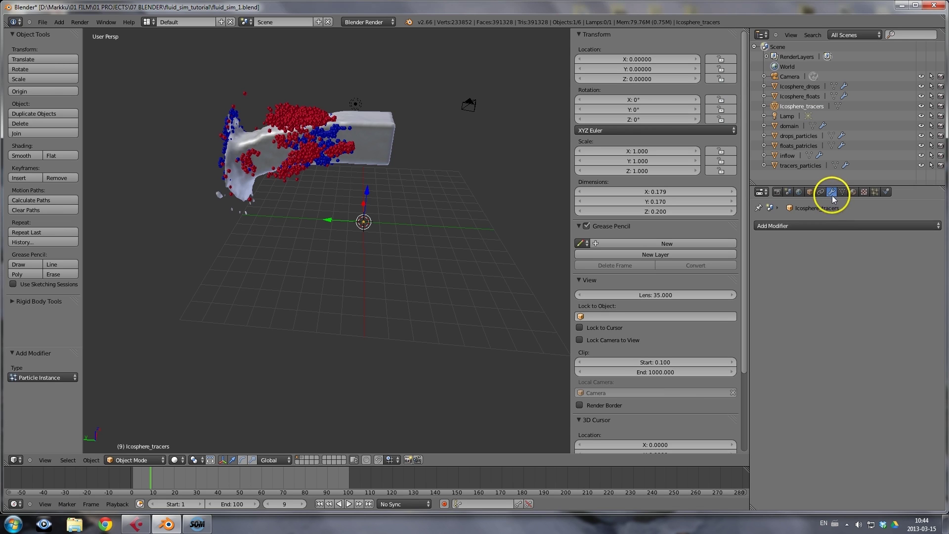
click(834, 225)
click(870, 312)
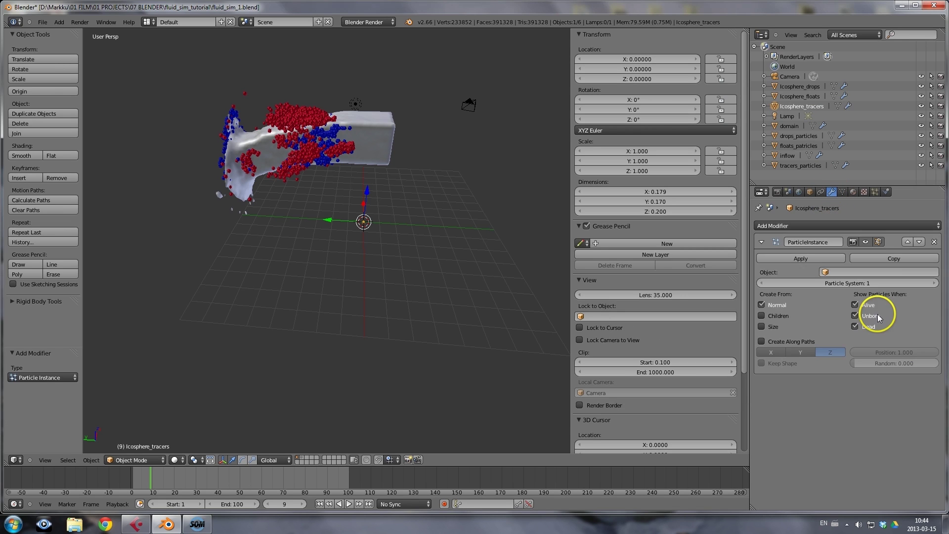
click(849, 273)
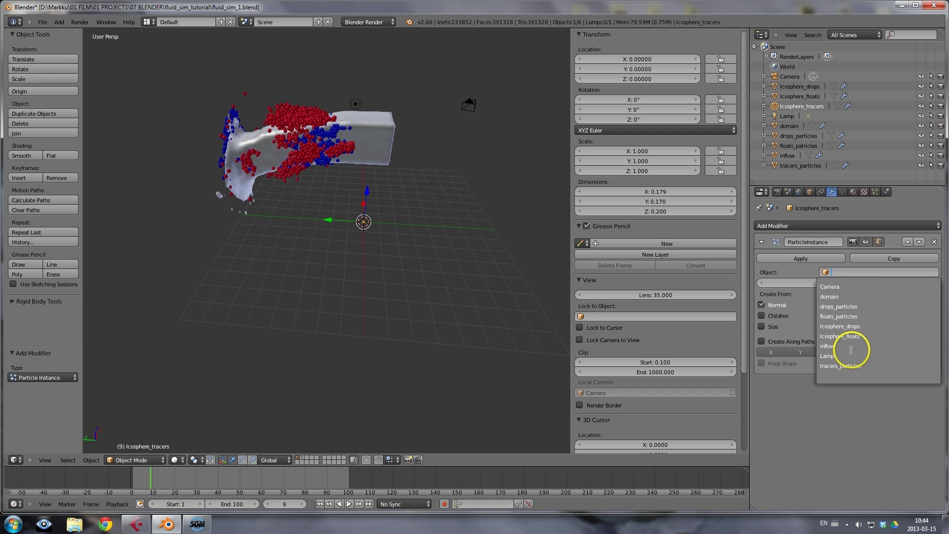
click(850, 366)
middle_drag(275, 206, 191, 477)
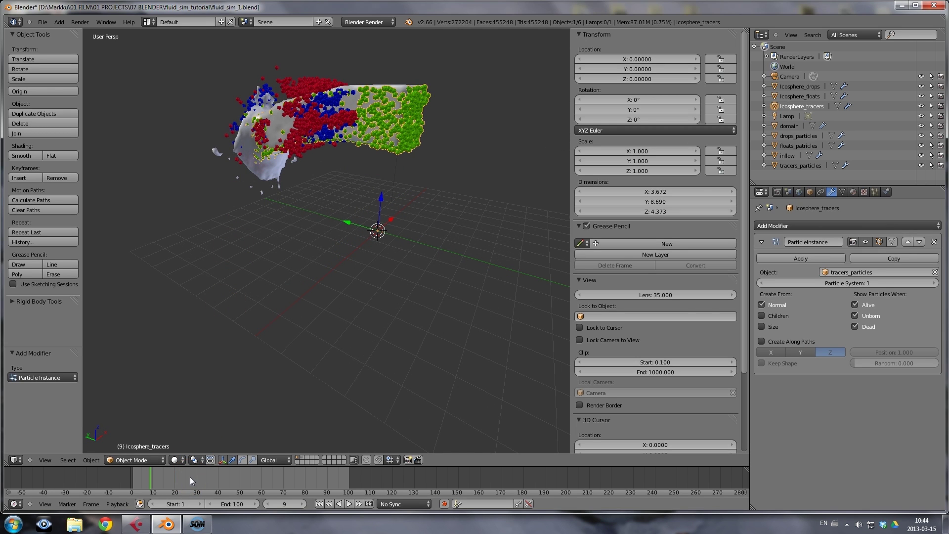
Go to frame 27, select Icosphere_drops, and hide Icosphere_floats and Icosphere_tracers in the viewport
click(190, 476)
middle_drag(316, 316, 261, 299)
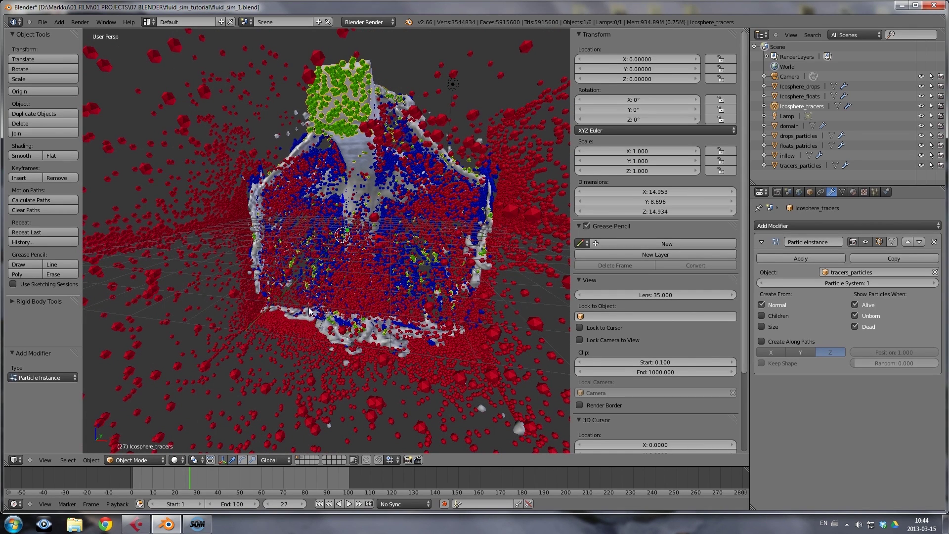
click(801, 87)
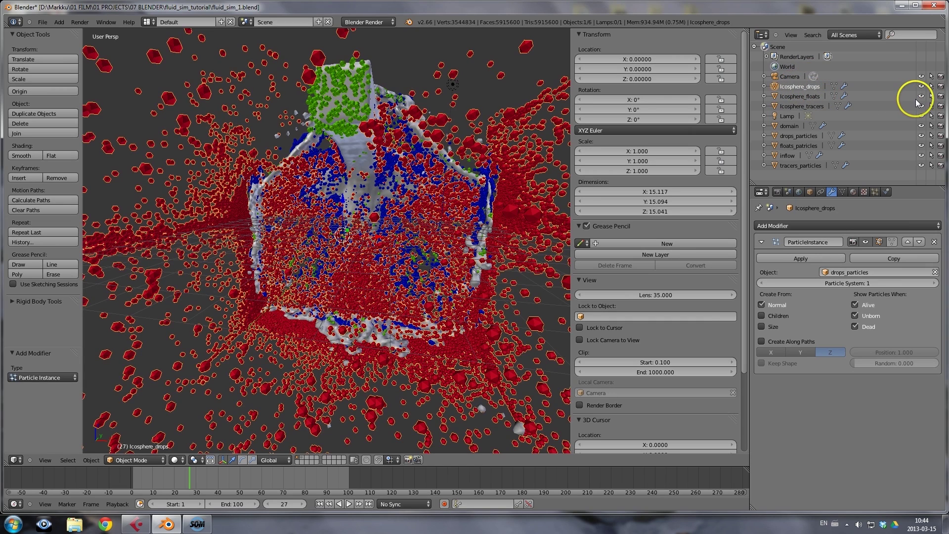
click(920, 97)
click(920, 106)
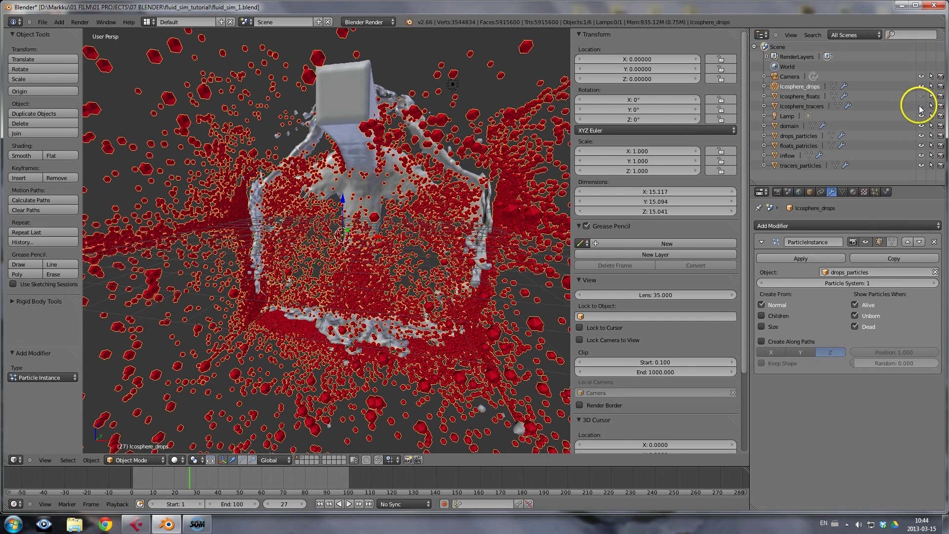
Check the drops particles at frames 7 and 14, ending at frame 12
click(147, 480)
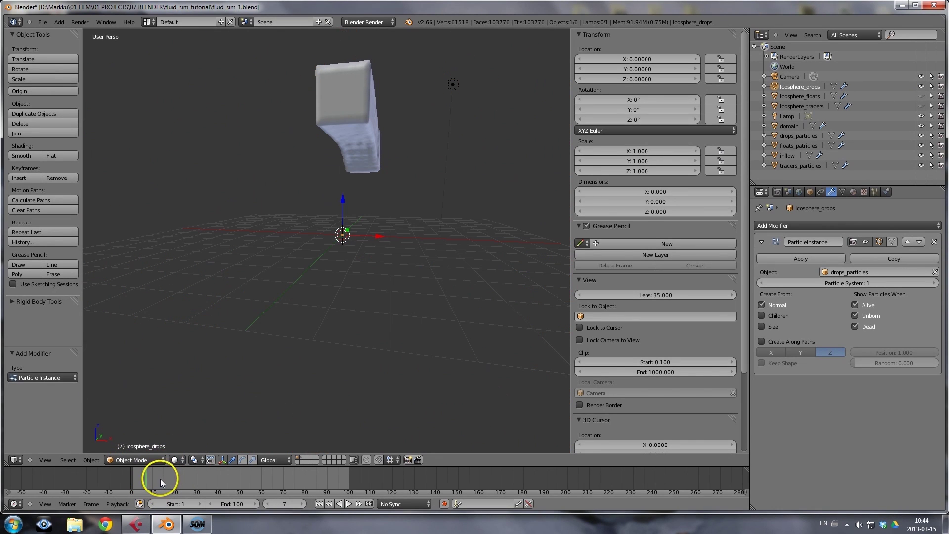
click(160, 478)
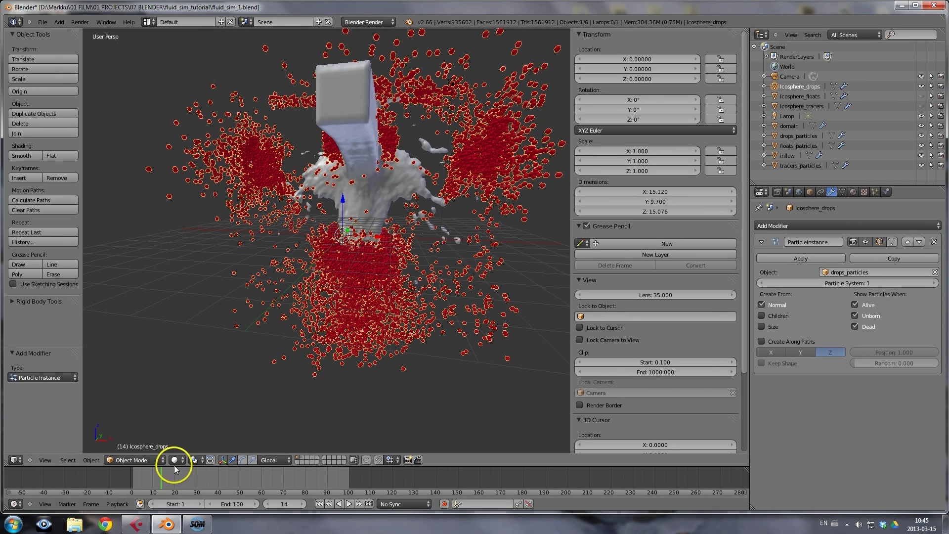
click(158, 482)
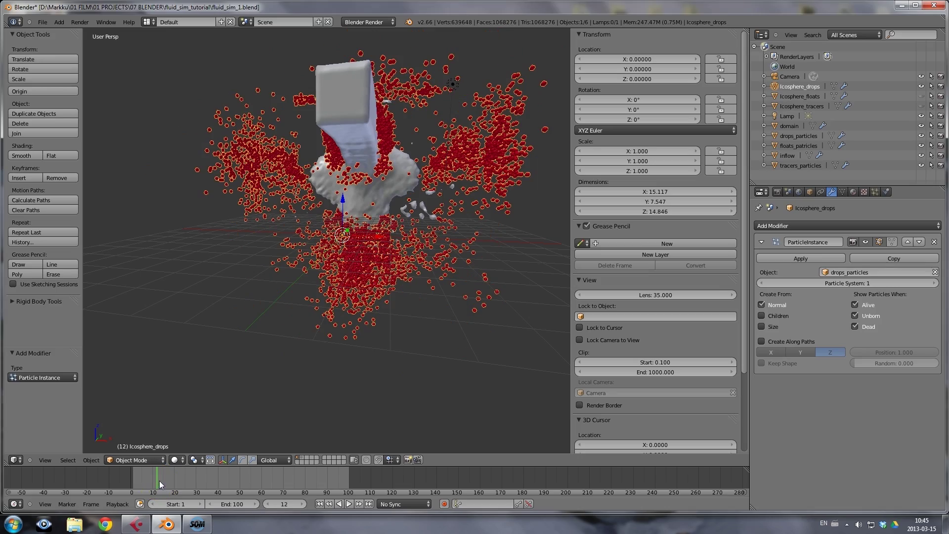
middle_drag(420, 299, 373, 317)
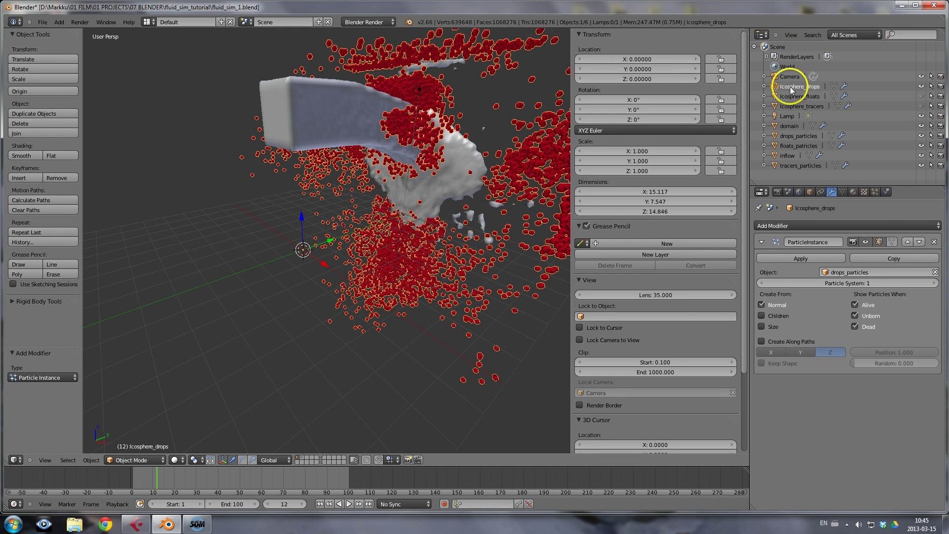
Scale the Icosphere_drops mesh down to about 0.762 in Edit Mode
click(155, 460)
click(144, 440)
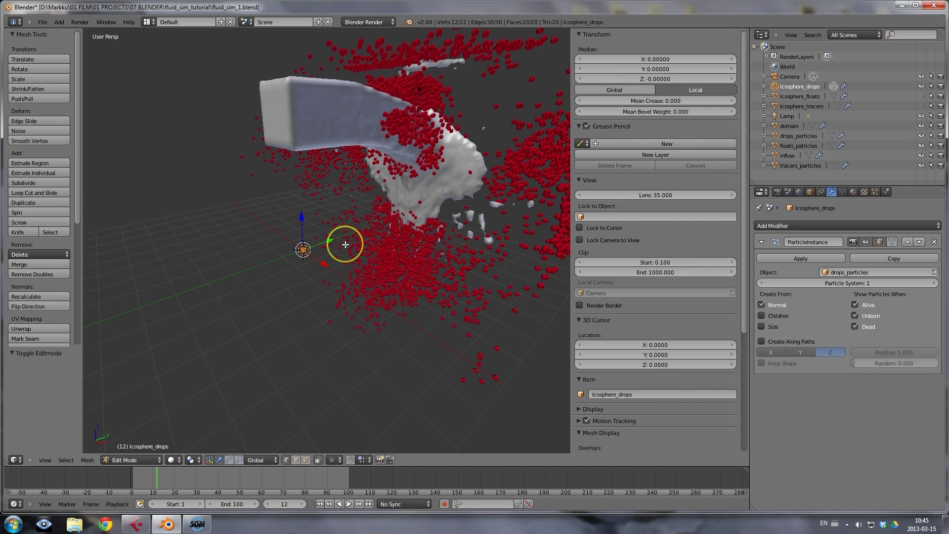
key(s)
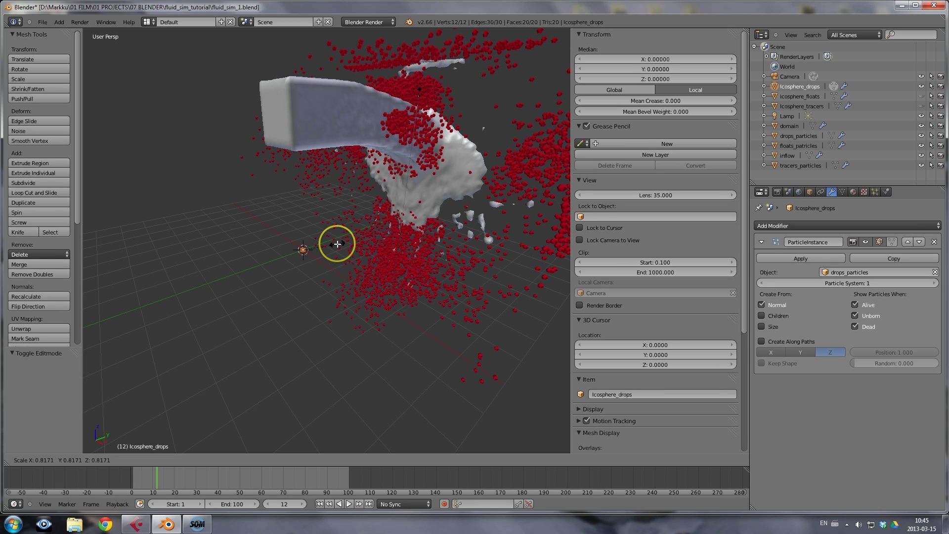
click(334, 244)
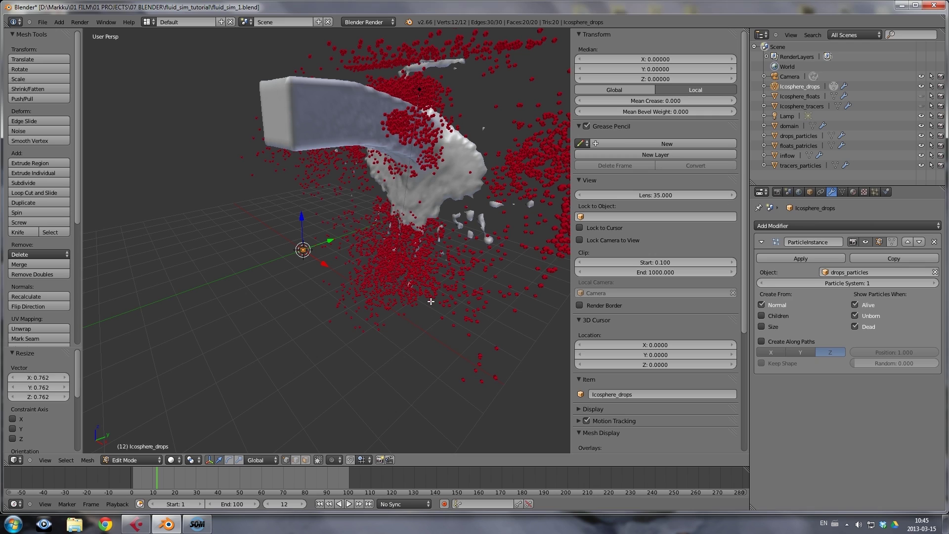
Check the fluid influence settings of drops_particles and enable Size in the Particle Instance modifier of Icosphere_drops
click(800, 137)
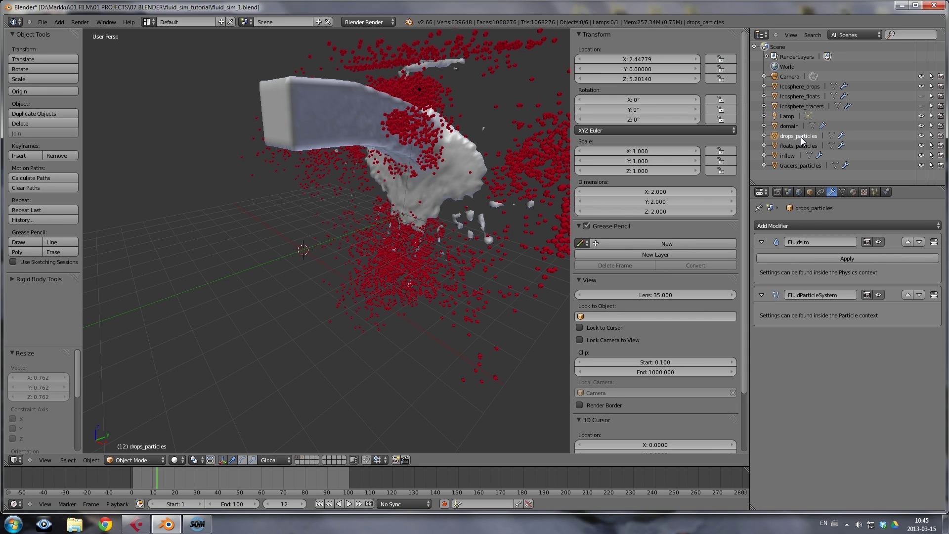
click(886, 192)
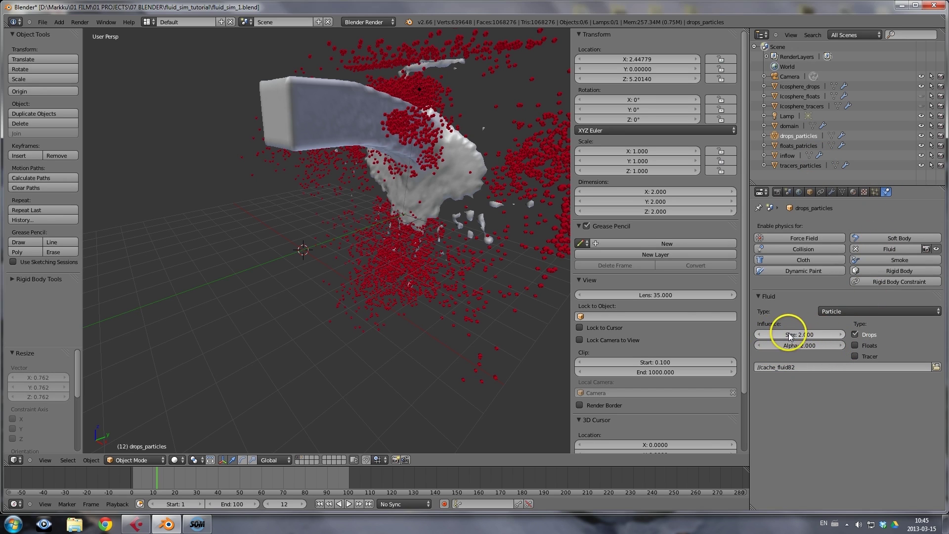
click(799, 87)
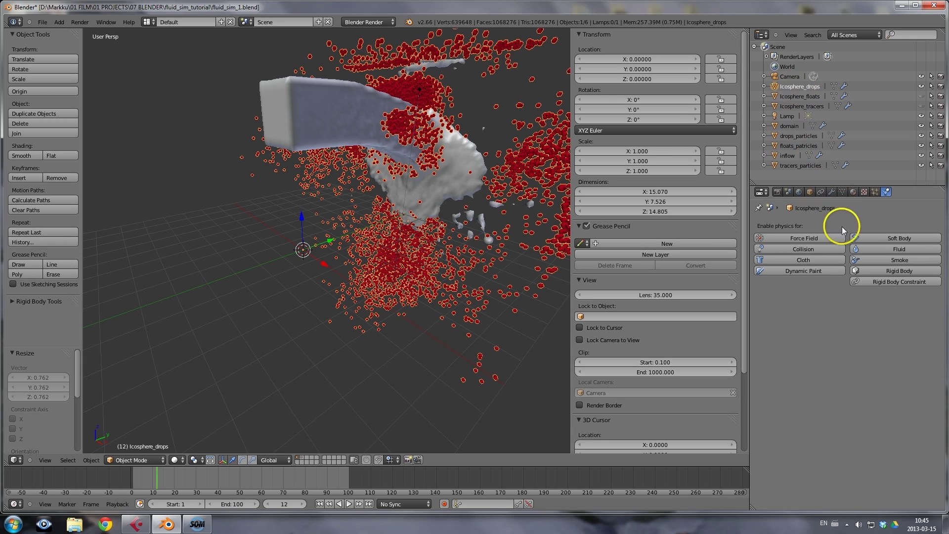
click(834, 191)
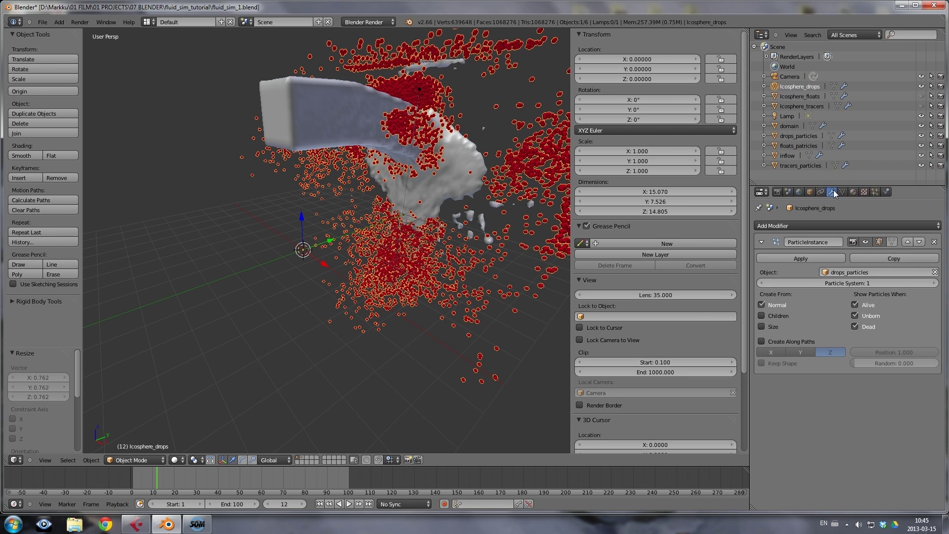
click(761, 327)
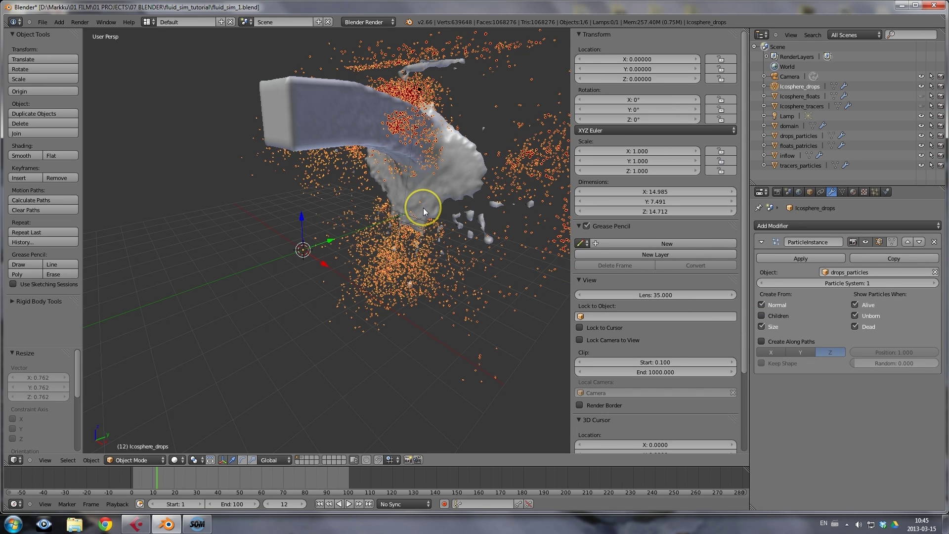
middle_drag(408, 200, 468, 197)
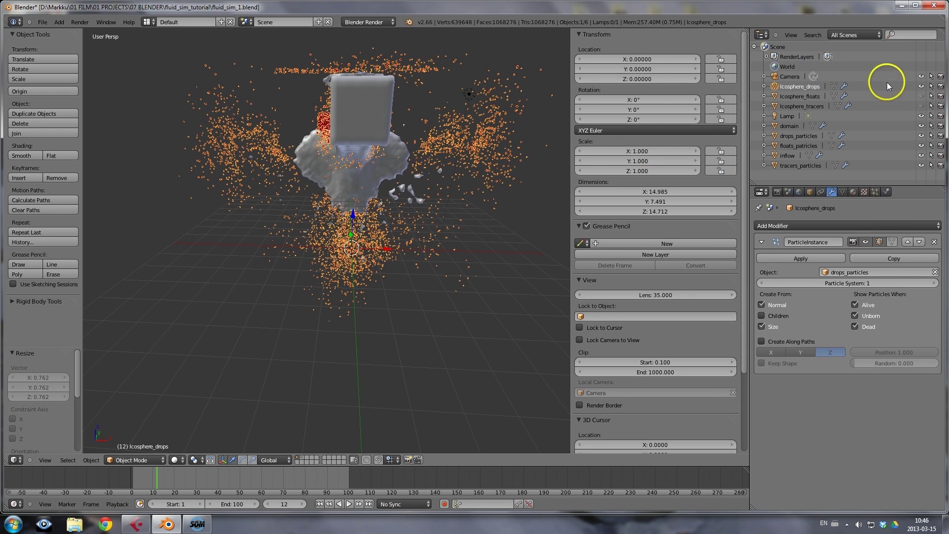
Show Icosphere_floats instead of Icosphere_drops in the viewport and enable Size in its Particle Instance modifier
click(921, 86)
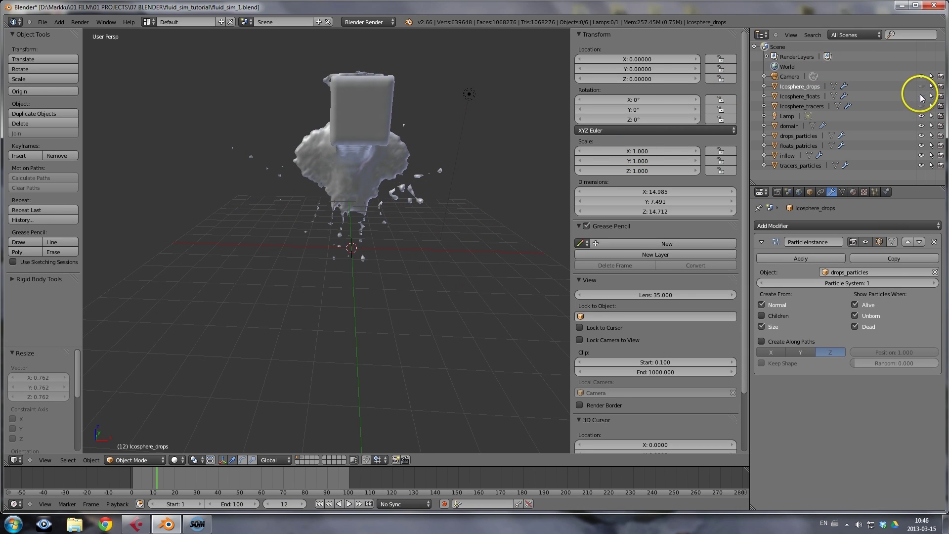
click(921, 96)
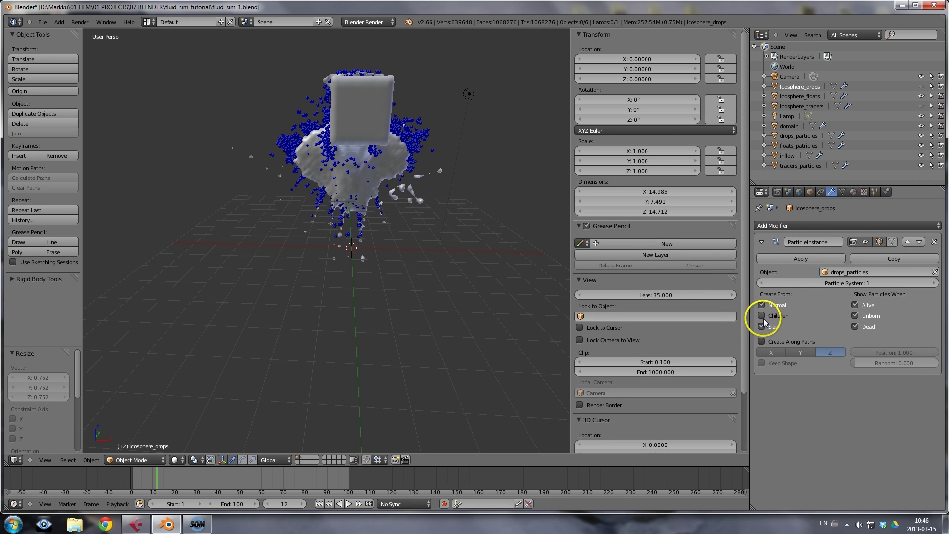
click(800, 96)
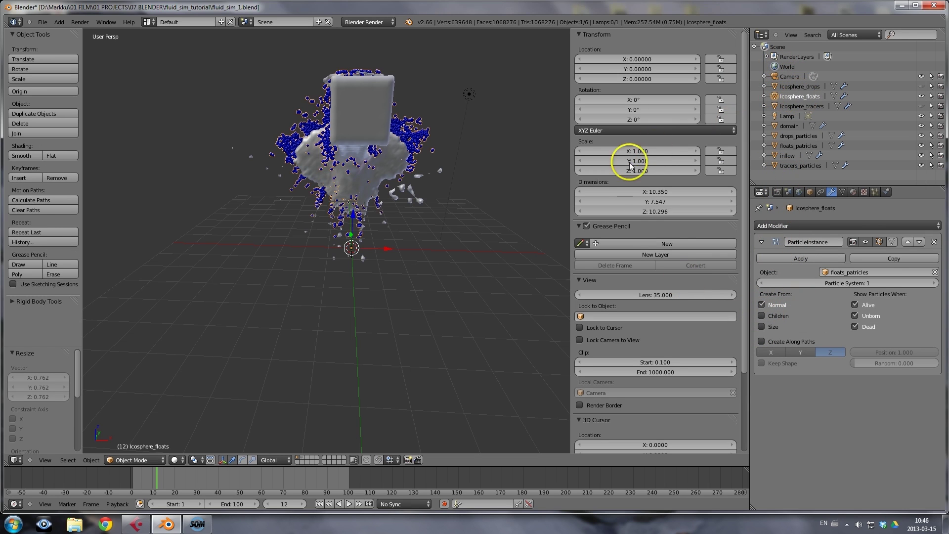
click(762, 327)
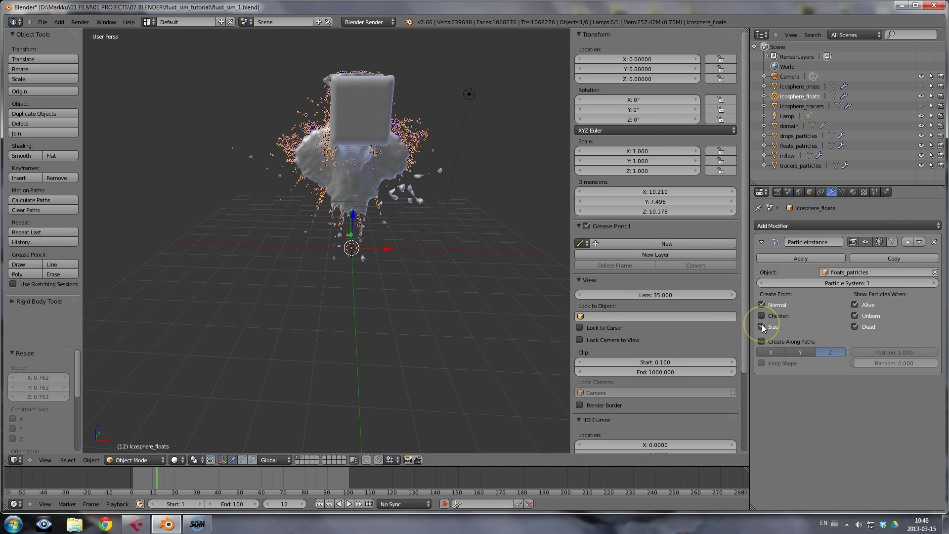
middle_drag(334, 185, 484, 168)
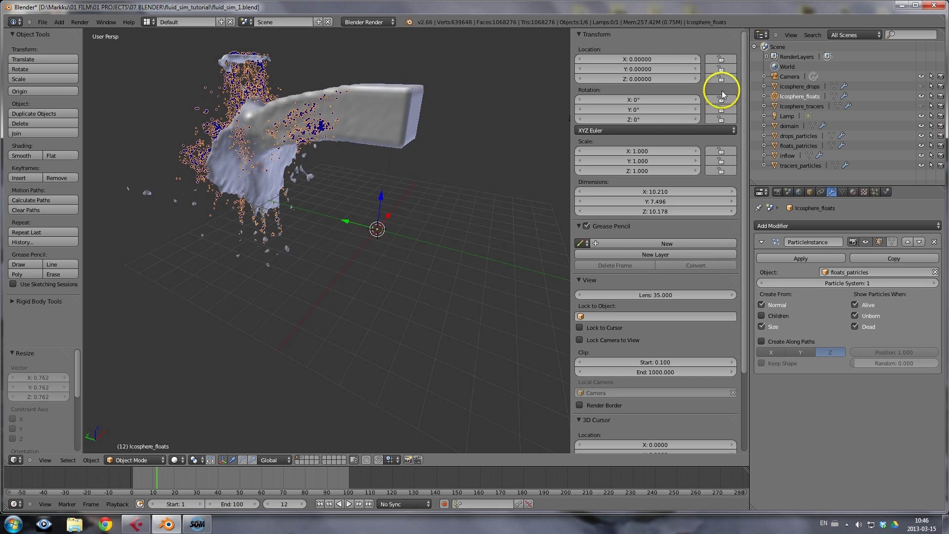
Show Icosphere_tracers instead of Icosphere_floats in the viewport and enable Size in its Particle Instance modifier
click(801, 105)
click(921, 95)
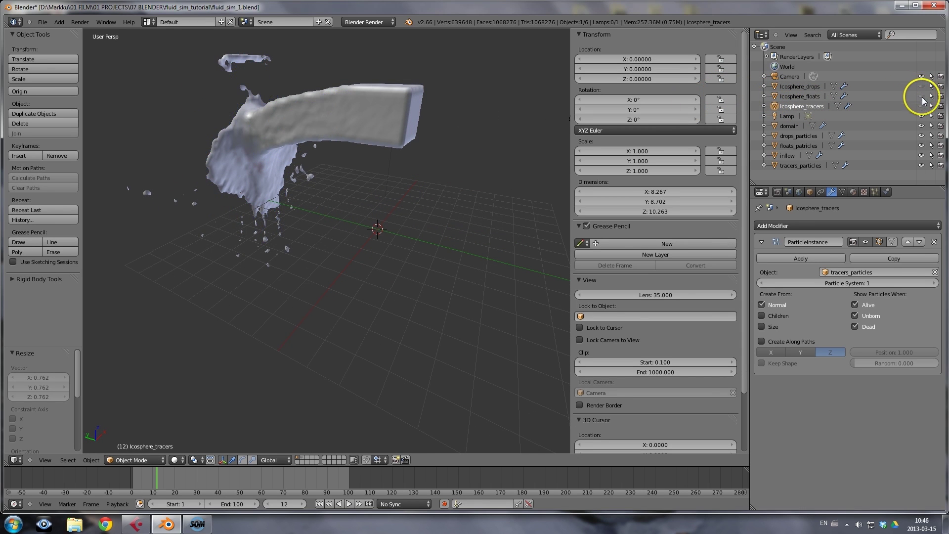
click(921, 105)
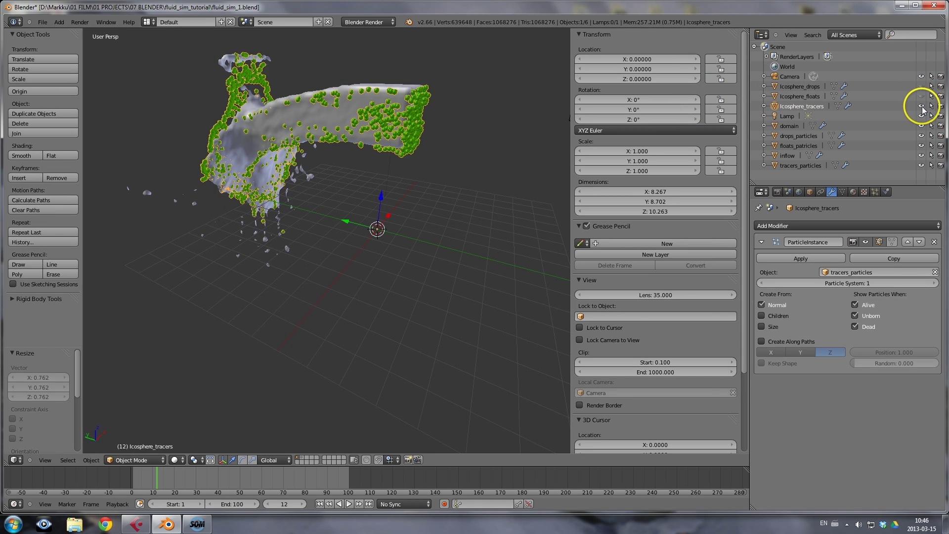
click(761, 327)
middle_drag(324, 183, 432, 169)
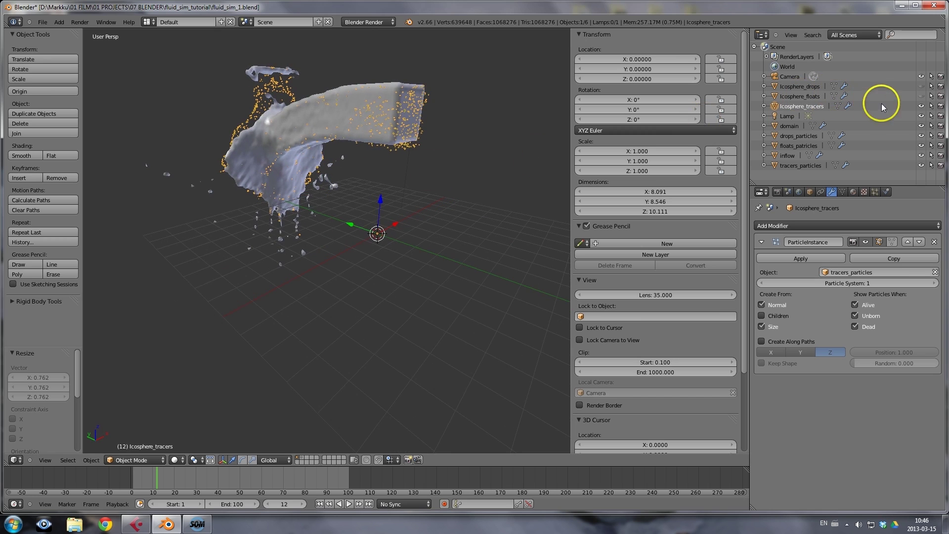
Unhide Icosphere_floats and Icosphere_drops so all three particle sets can be viewed together
click(921, 96)
click(921, 86)
middle_drag(418, 170, 384, 164)
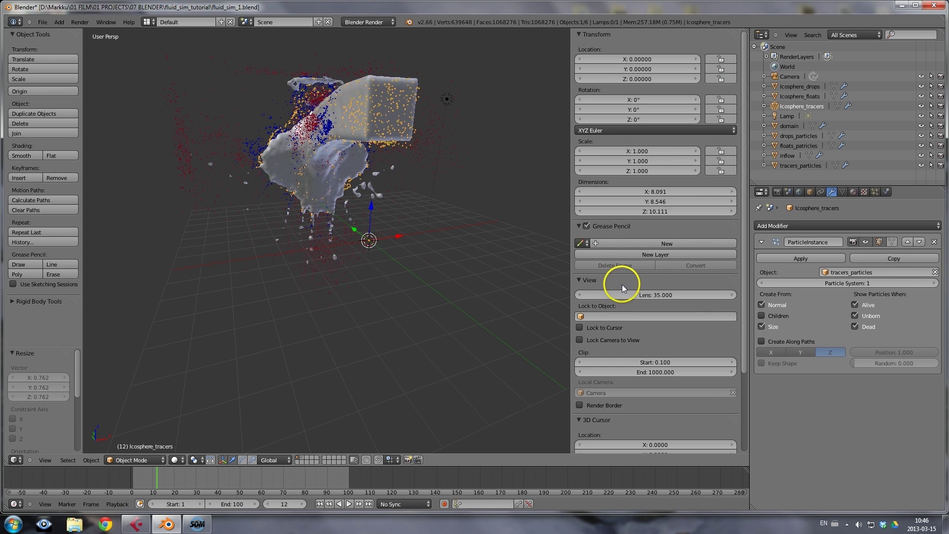
Enable Blend Sky for the world and set the horizon colour to light grey, about 0.674 per RGB channel
click(799, 192)
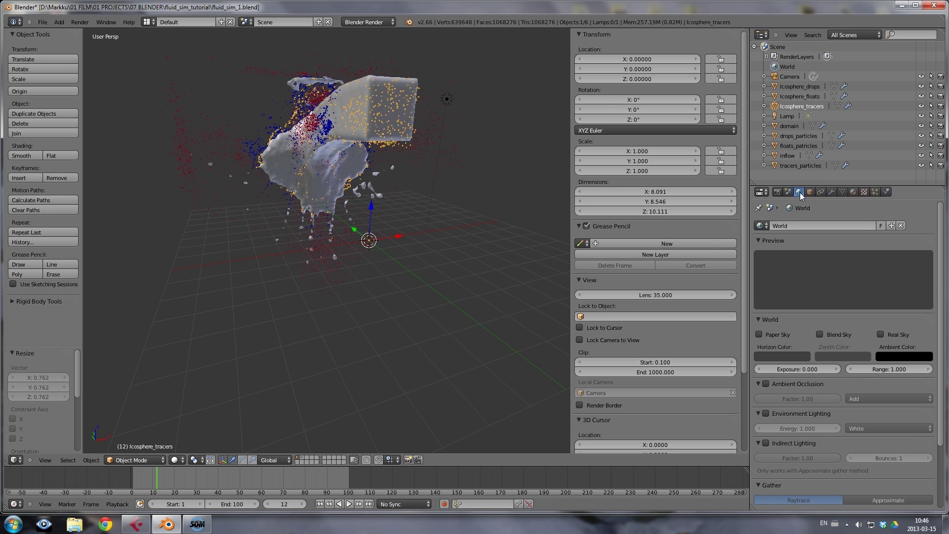
click(781, 226)
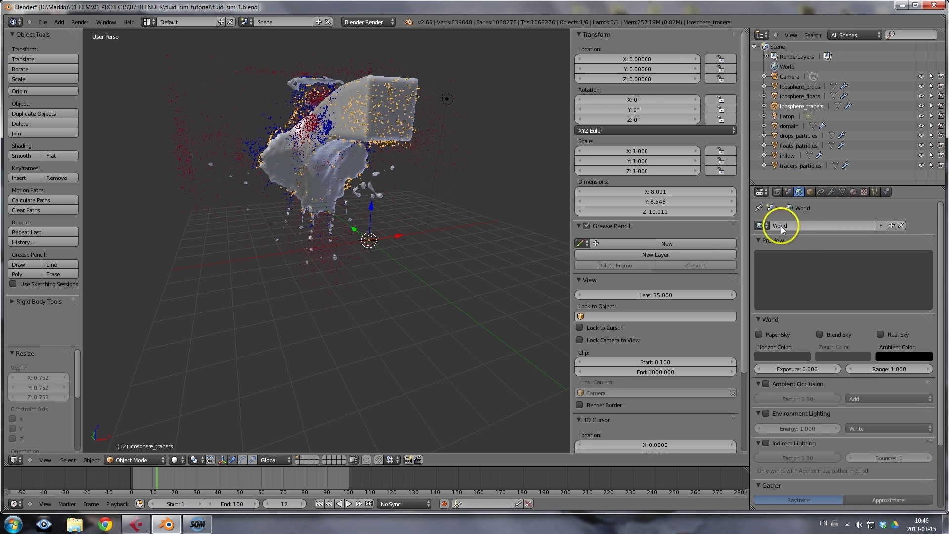
click(819, 336)
click(790, 357)
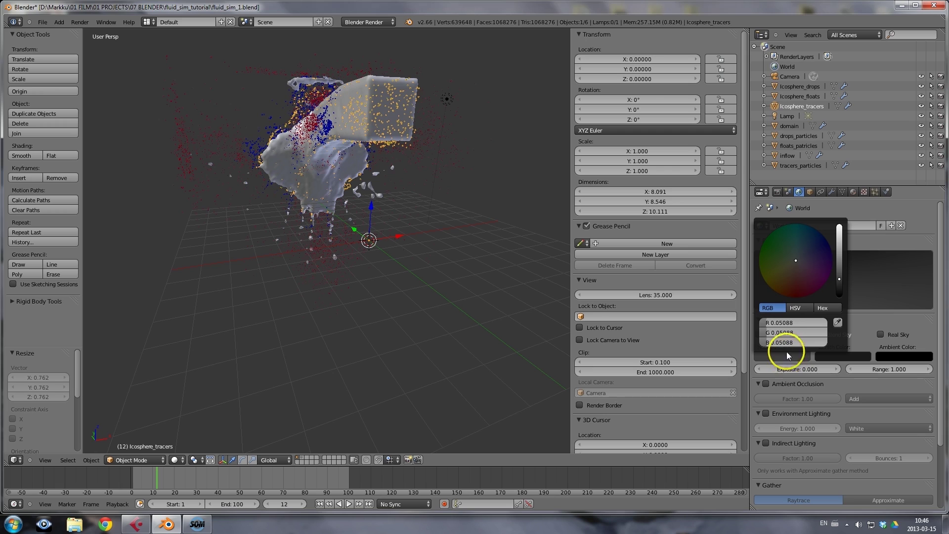
drag(839, 279, 822, 240)
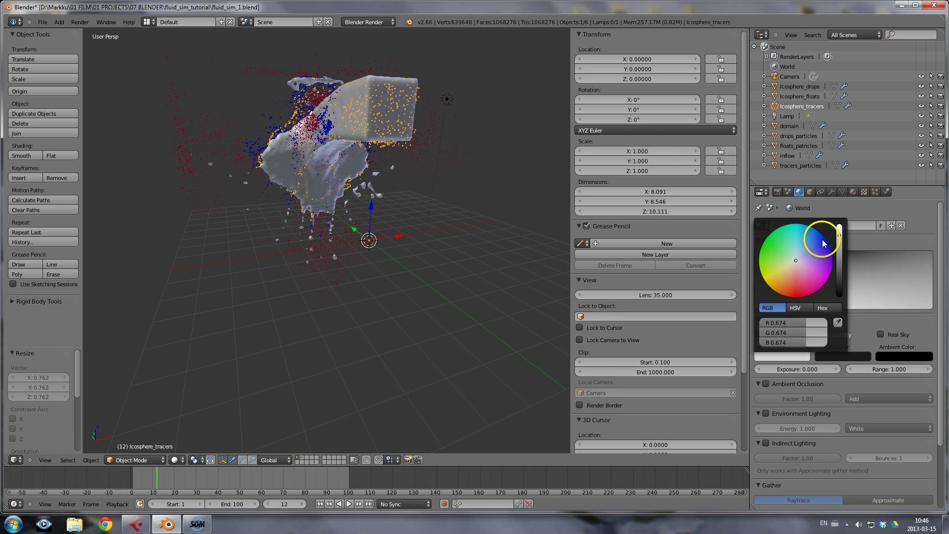
click(797, 257)
Set the world's zenith colour to a bright turquoise blue
click(857, 357)
drag(864, 289, 826, 226)
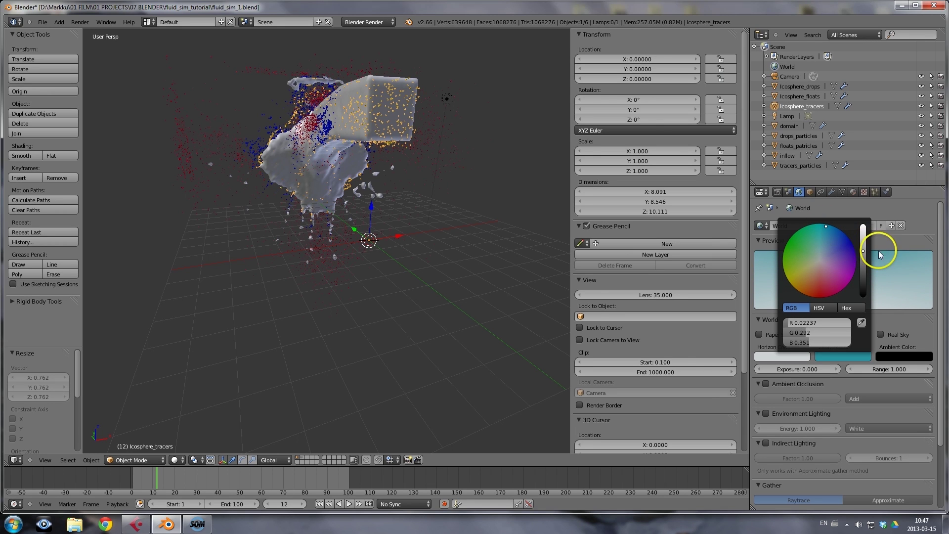
drag(865, 253, 829, 228)
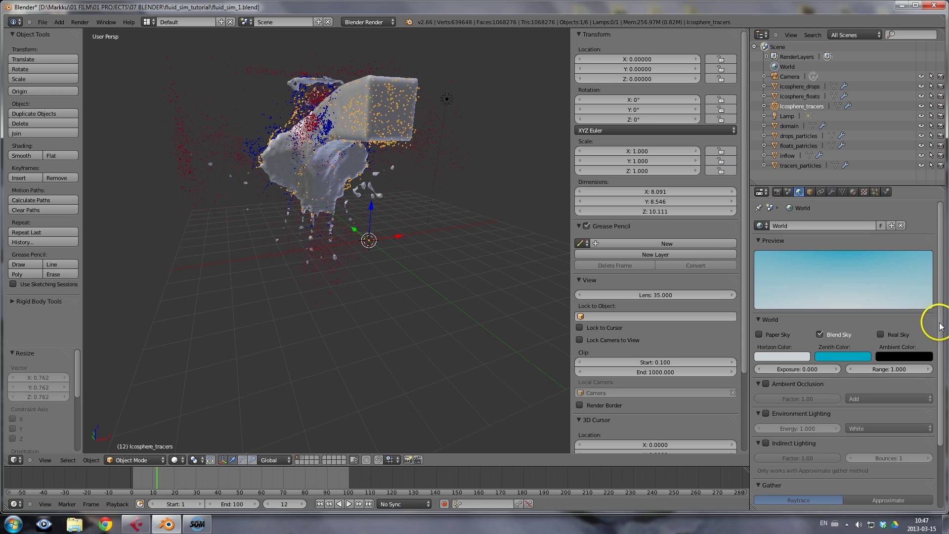
Enable Environment Lighting for the world
scroll(935, 346, down, 3)
scroll(938, 368, down, 1)
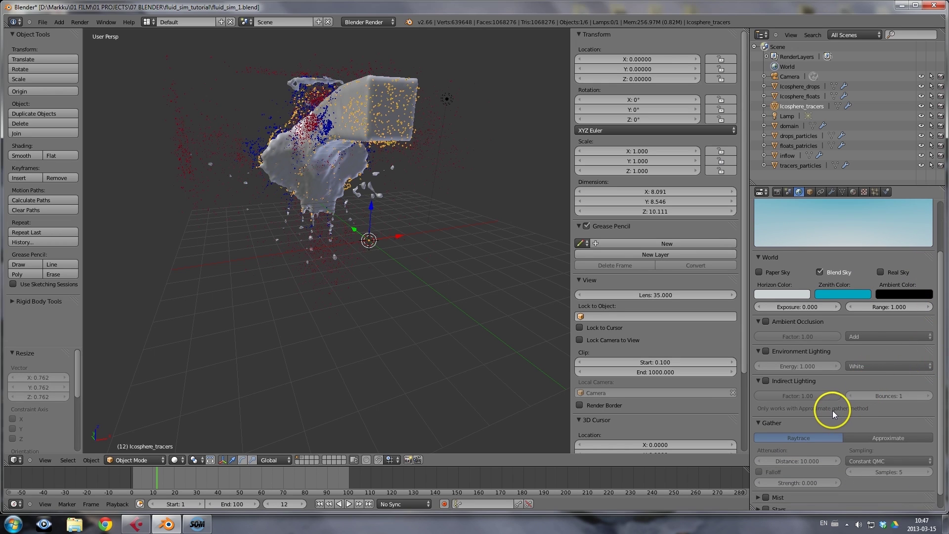
click(764, 351)
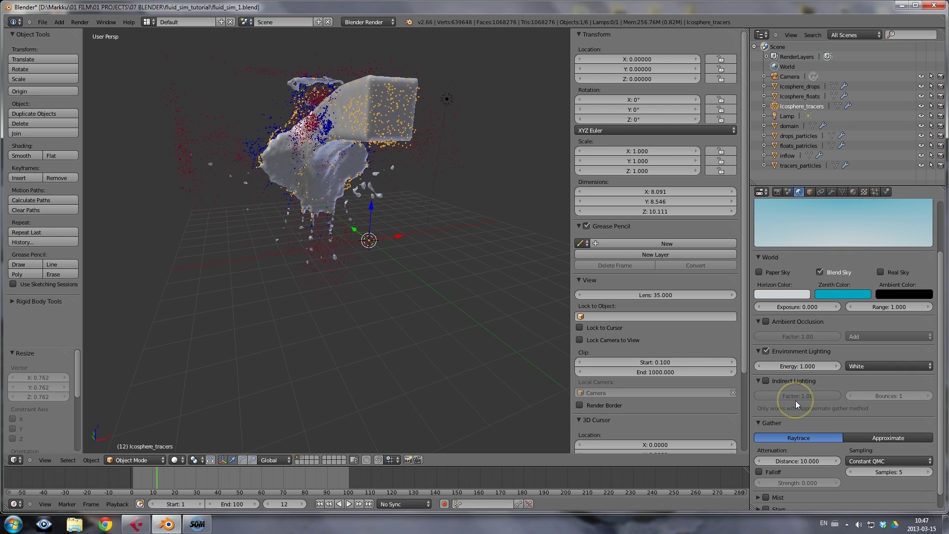
Select the Lamp and set its energy to 0.5
click(781, 134)
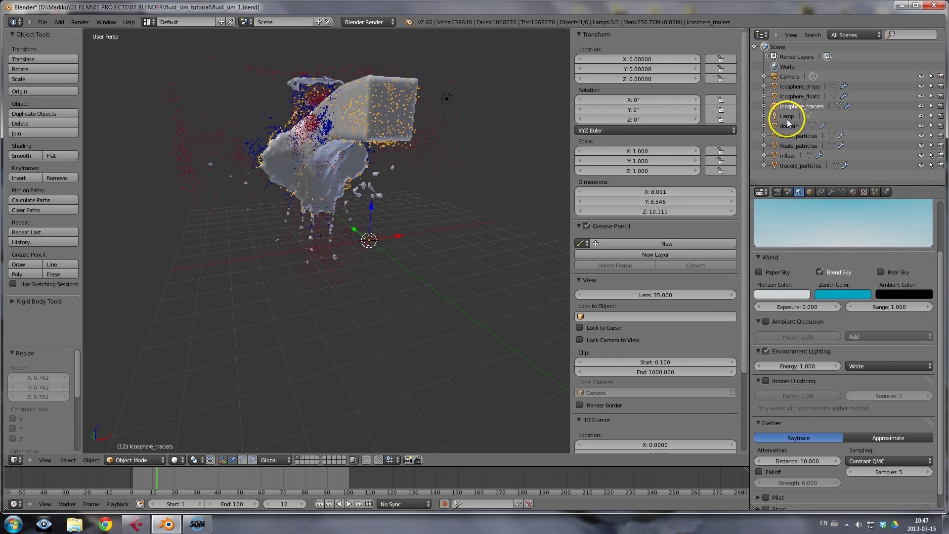
click(787, 118)
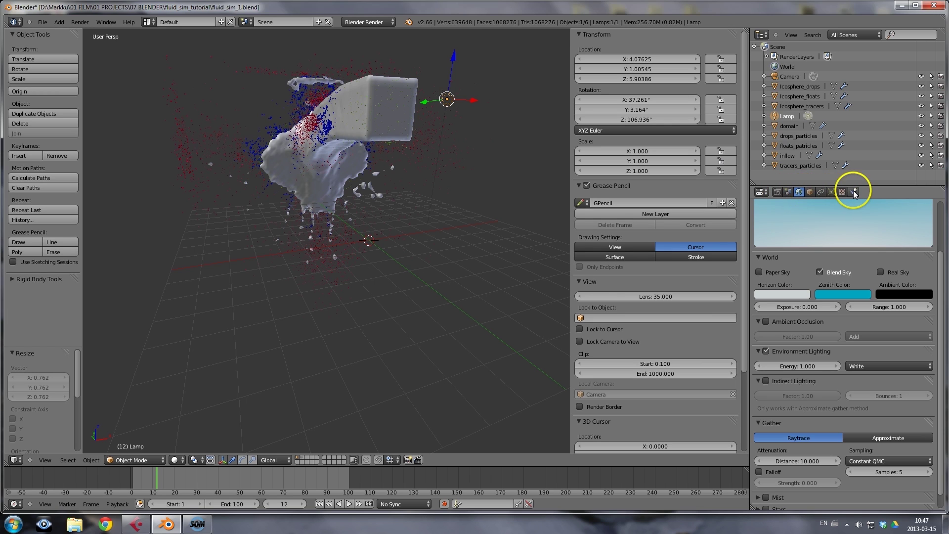
click(810, 192)
click(828, 192)
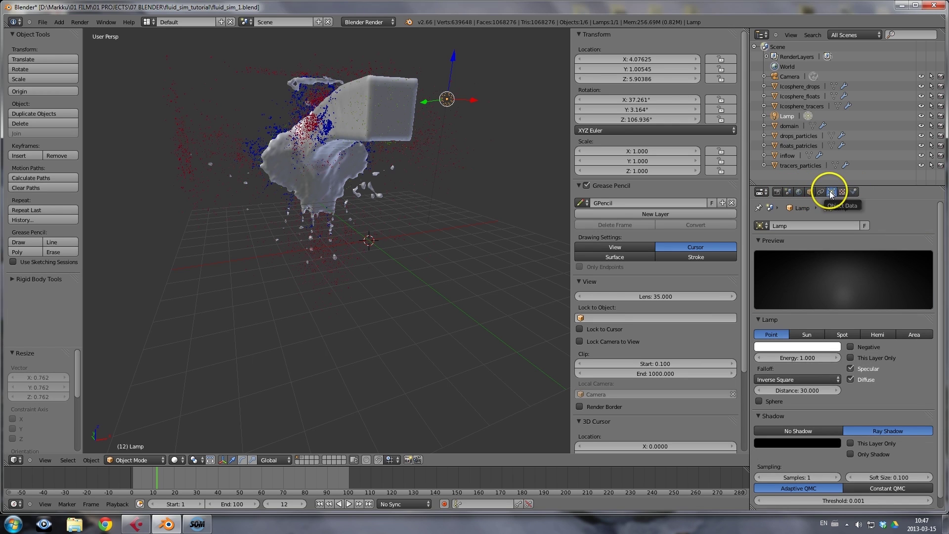
click(811, 357)
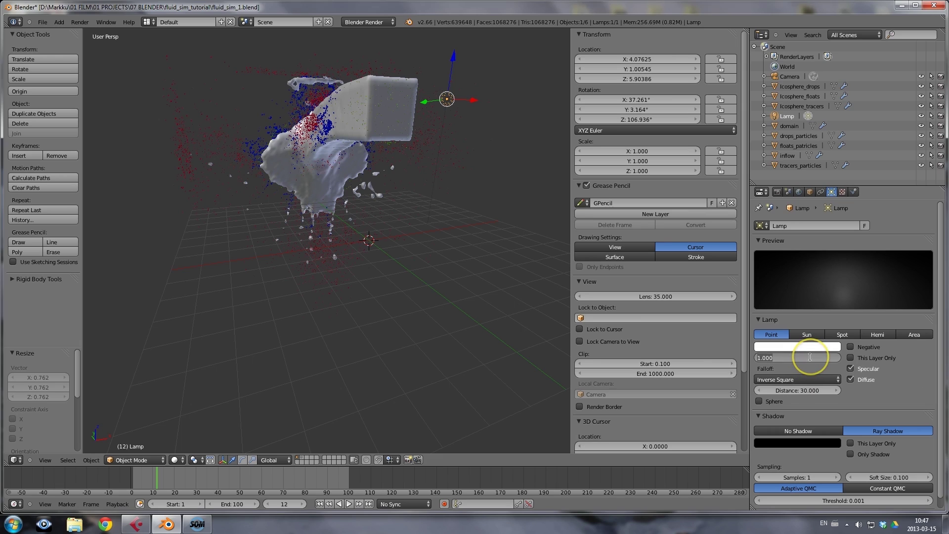
text(.5)
key(Return)
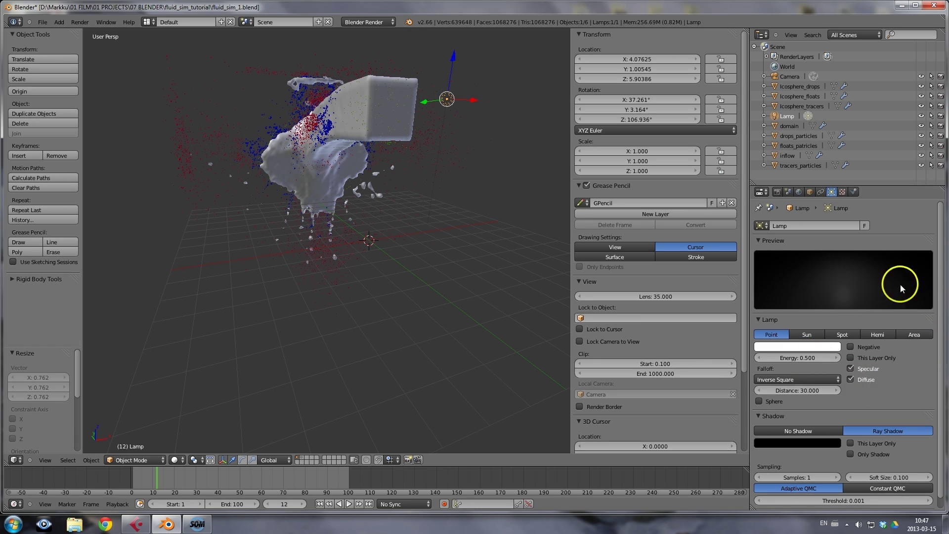
Raise the lamp along the Z axis to a height of about 7.27
middle_drag(500, 268, 437, 288)
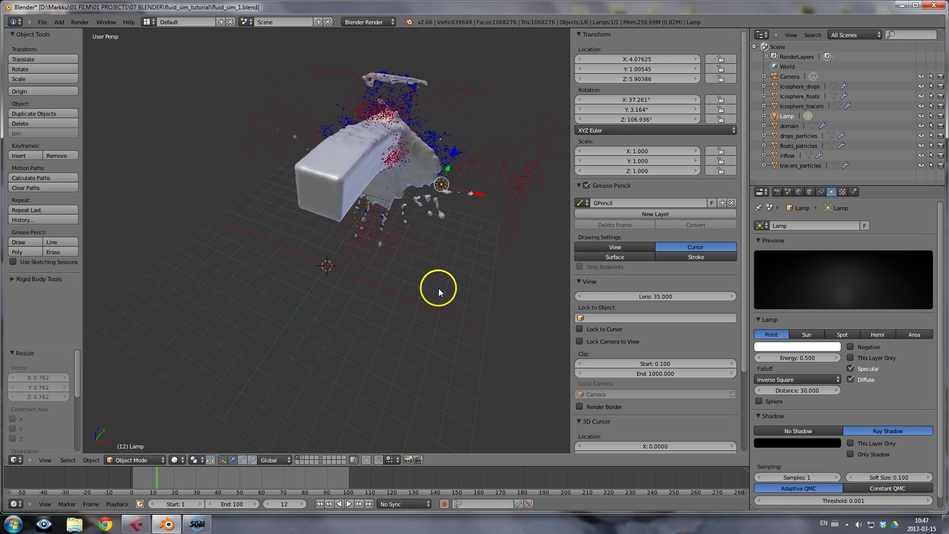
key(g)
key(z)
click(449, 163)
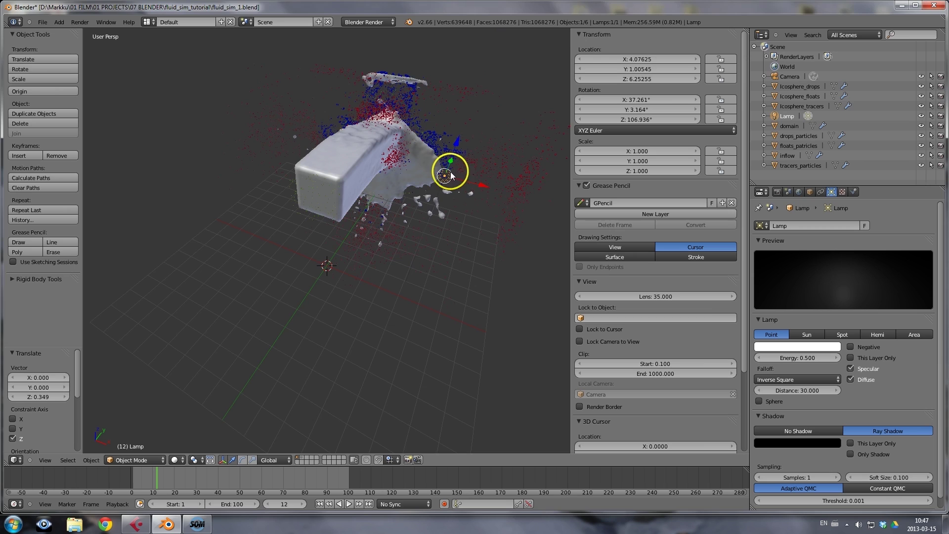
middle_drag(458, 204, 456, 136)
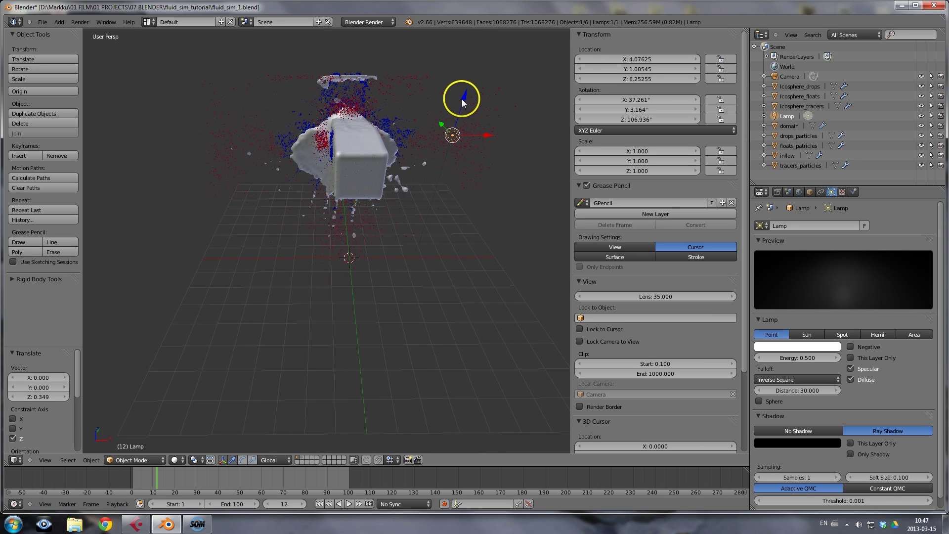
key(g)
key(z)
click(464, 81)
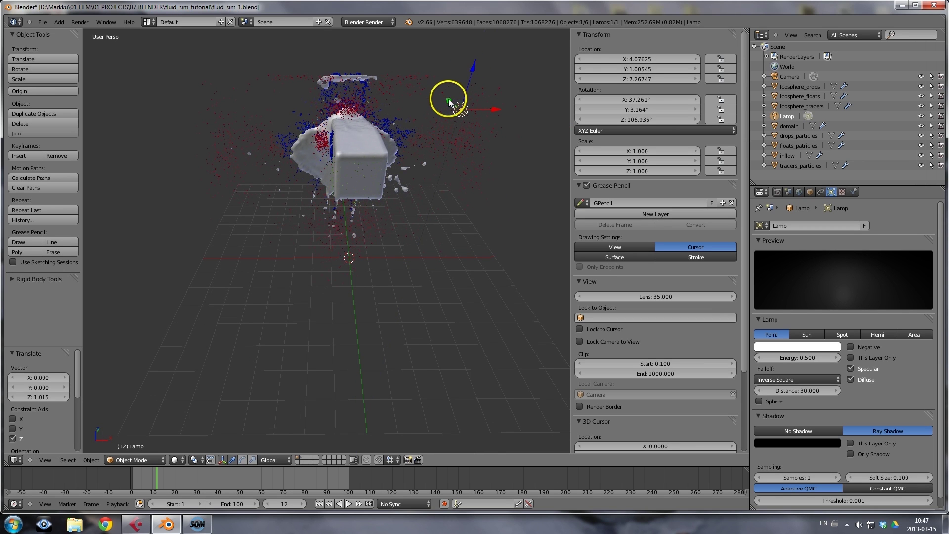
Move the lamp along the Y axis to about -1.97 and switch to the camera view
key(g)
key(y)
click(475, 138)
middle_drag(502, 248, 417, 241)
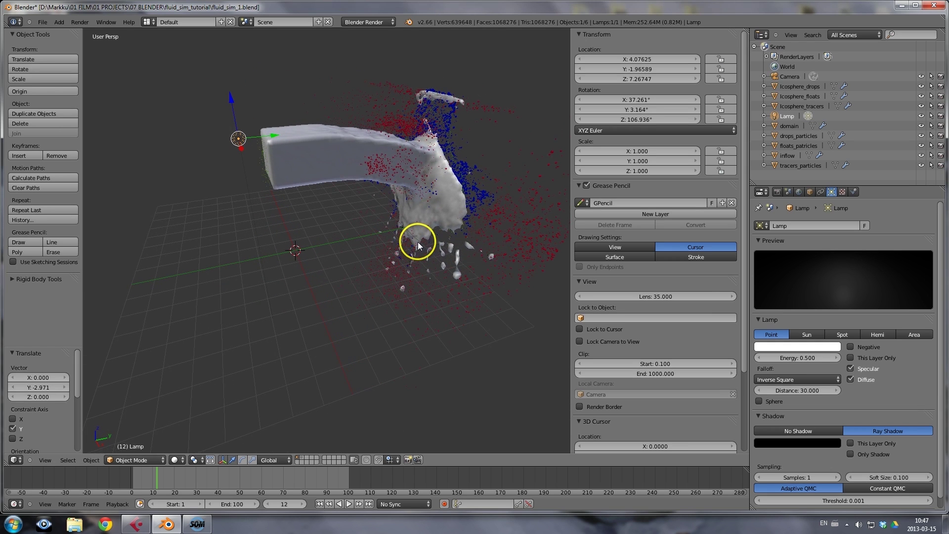
mouse_move(395, 295)
middle_down()
mouse_move(344, 316)
mouse_move(352, 295)
mouse_move(359, 304)
middle_up()
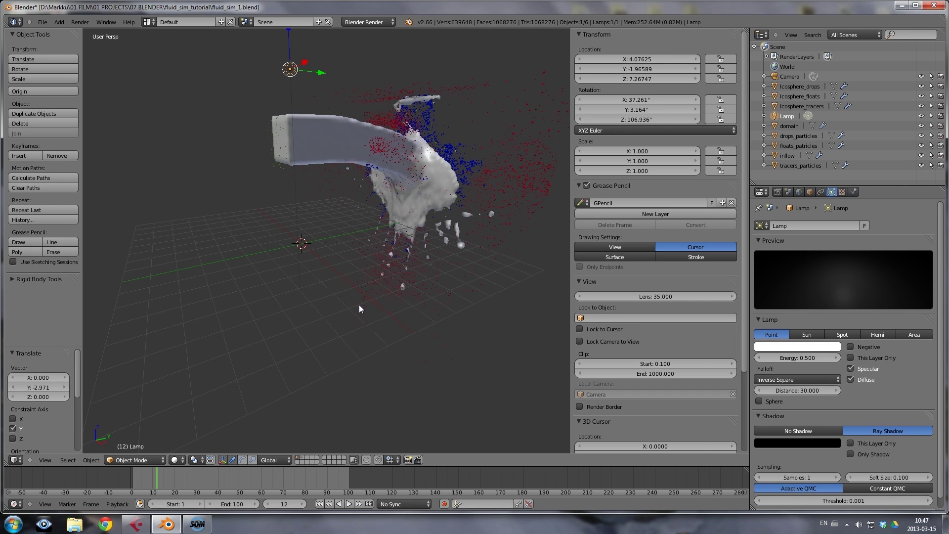
key(KP_0)
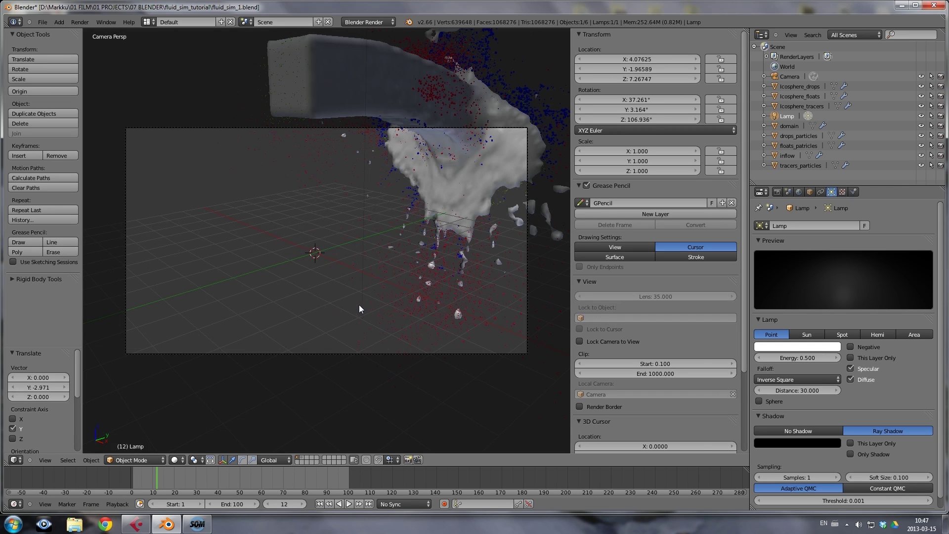
Select the Camera and move it back along its local Z axis by about 18.11 units
click(795, 78)
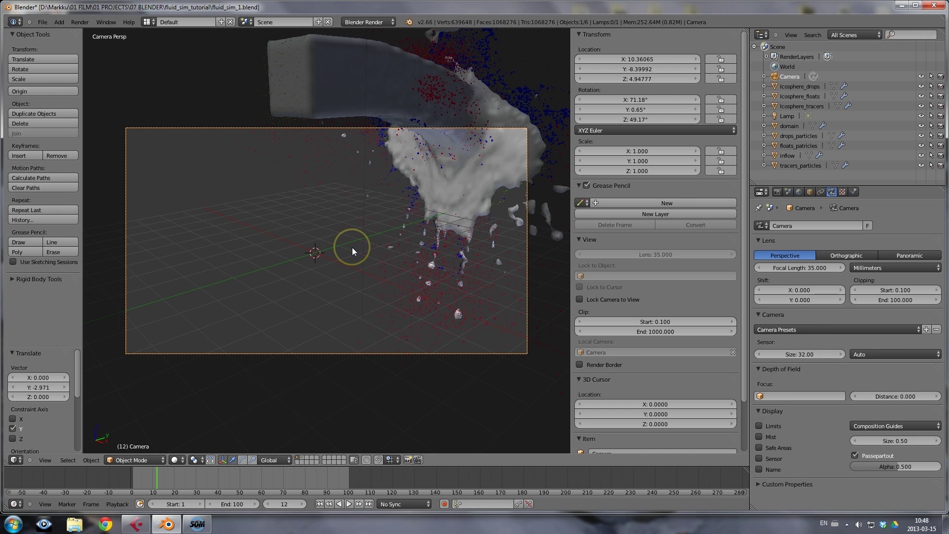
key(g)
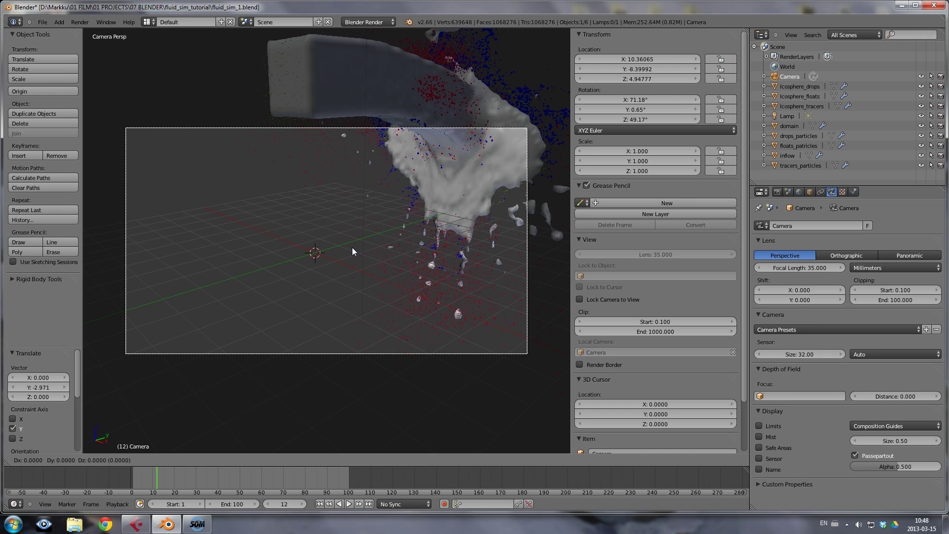
middle_drag(352, 247, 345, 403)
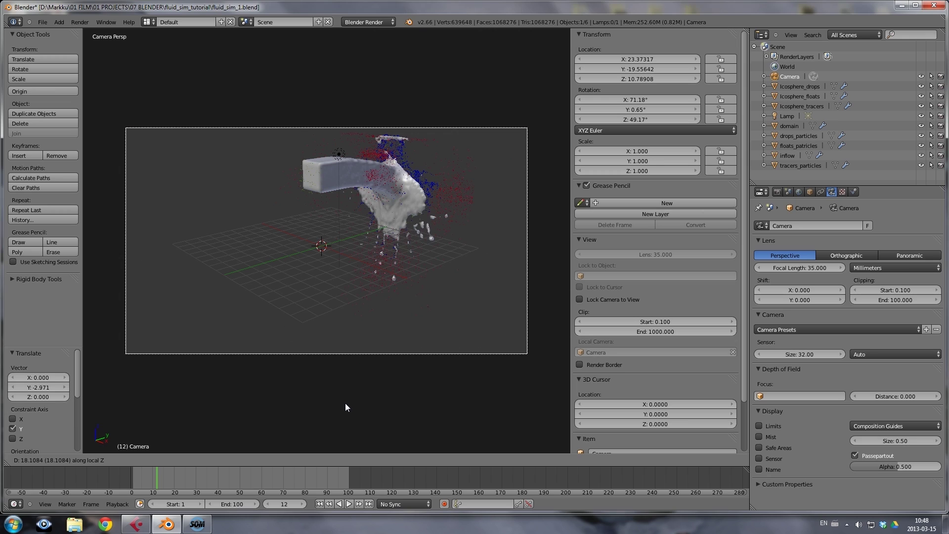
click(345, 402)
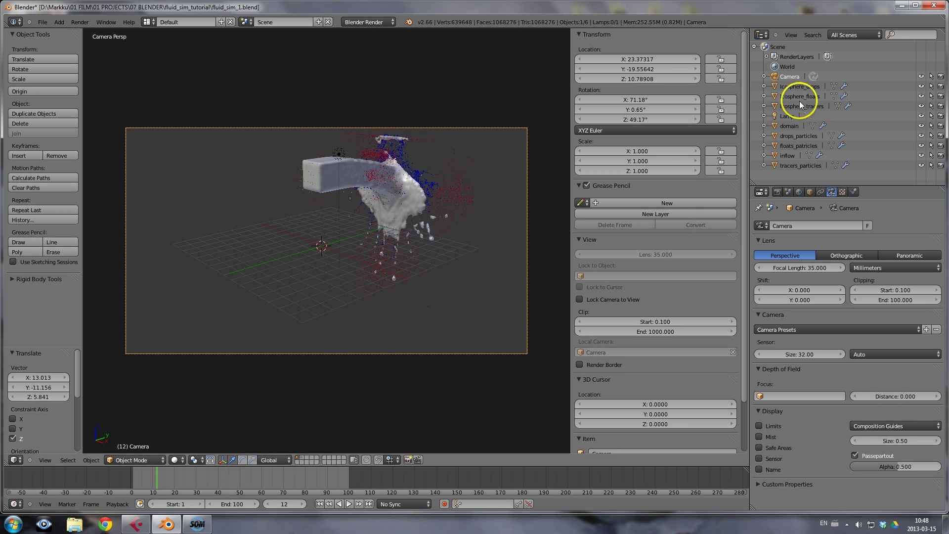
Hide the Icosphere_floats and Icosphere_drops objects in the viewport and go to frame 73
click(921, 96)
click(921, 87)
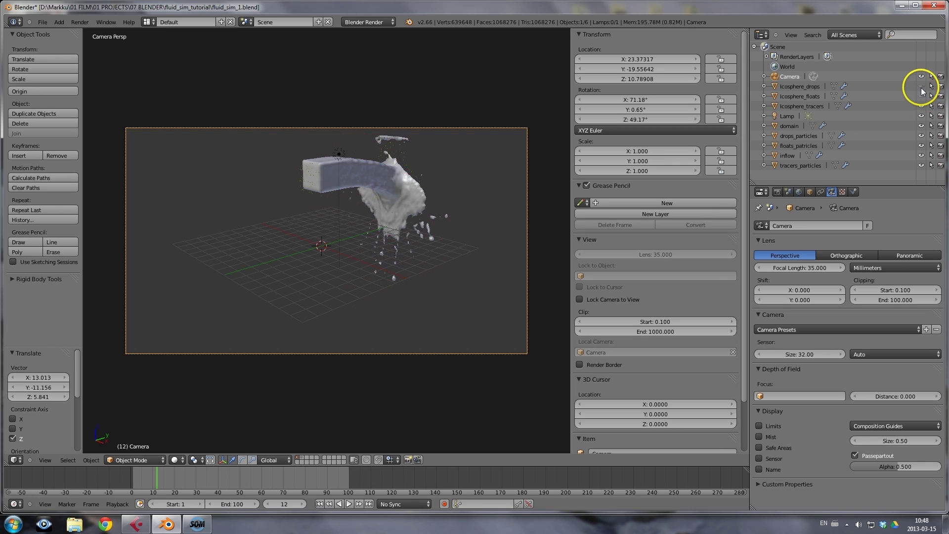
click(290, 476)
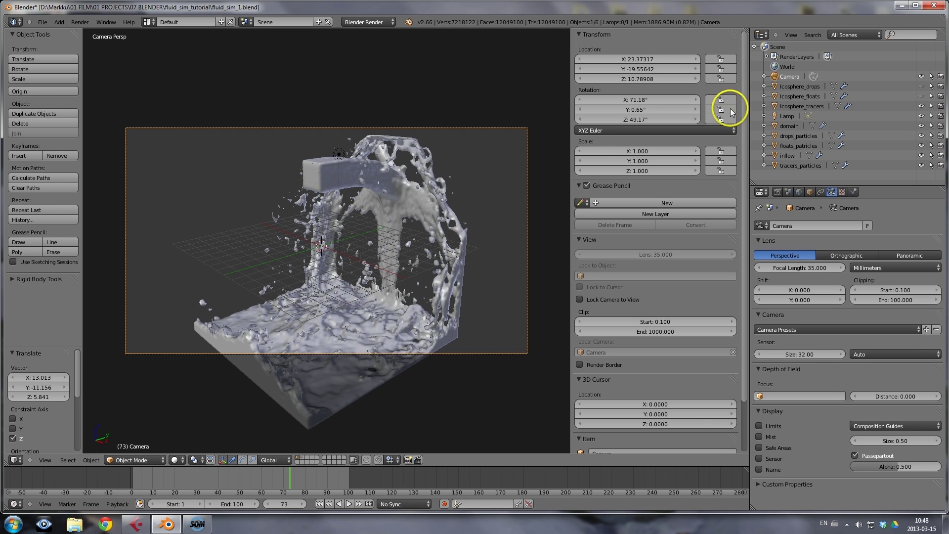
Pull the camera farther back along its local Z and lower it to about X 29.09, Y -25.03, Z 11.15, framing the whole fluid
key(g)
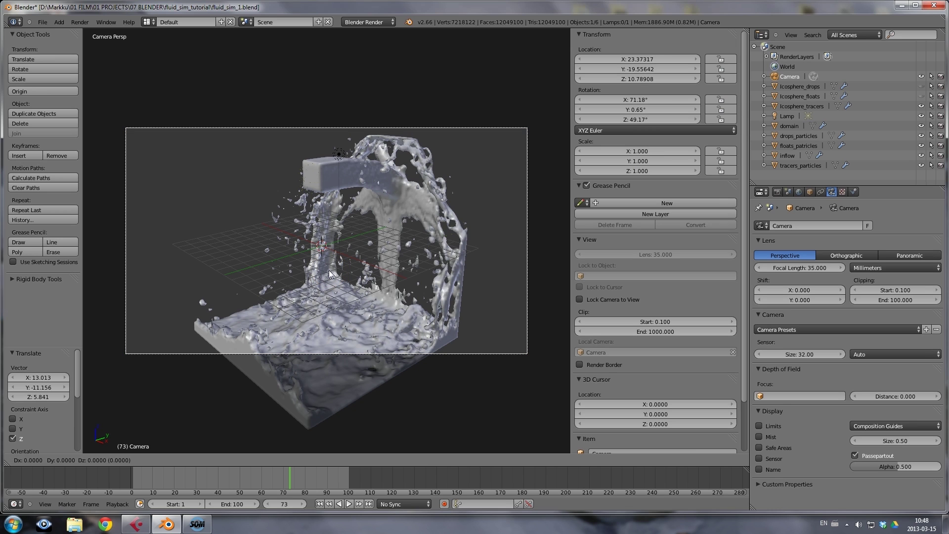
key(z)
key(z)
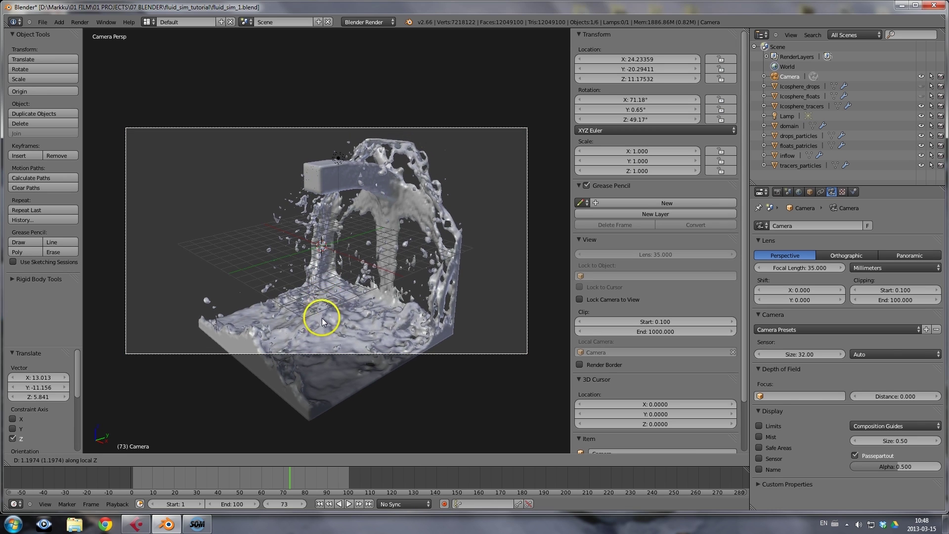
click(318, 371)
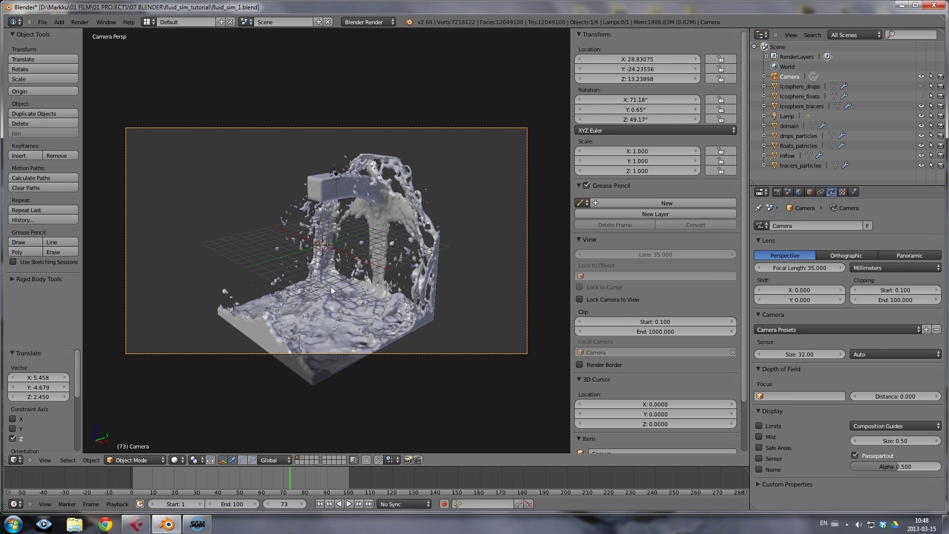
key(g)
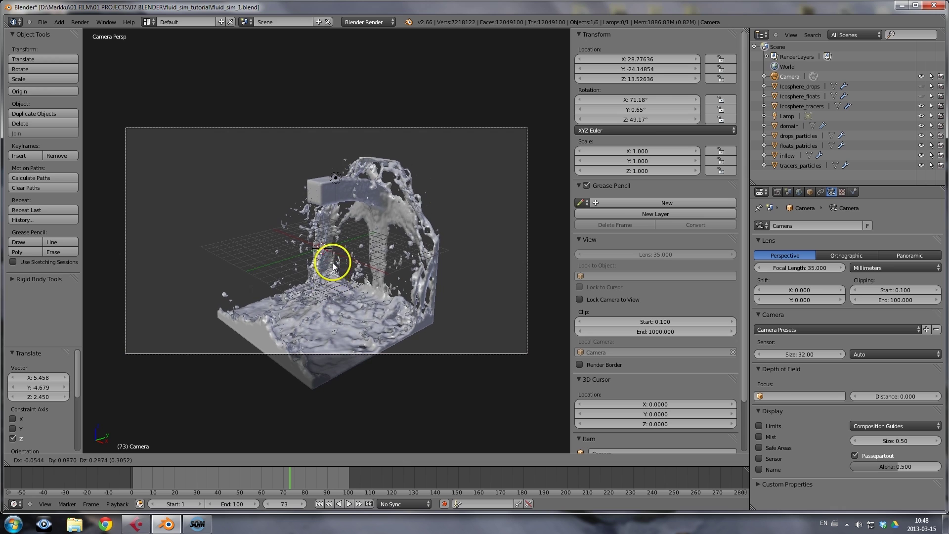
drag(340, 310, 300, 449)
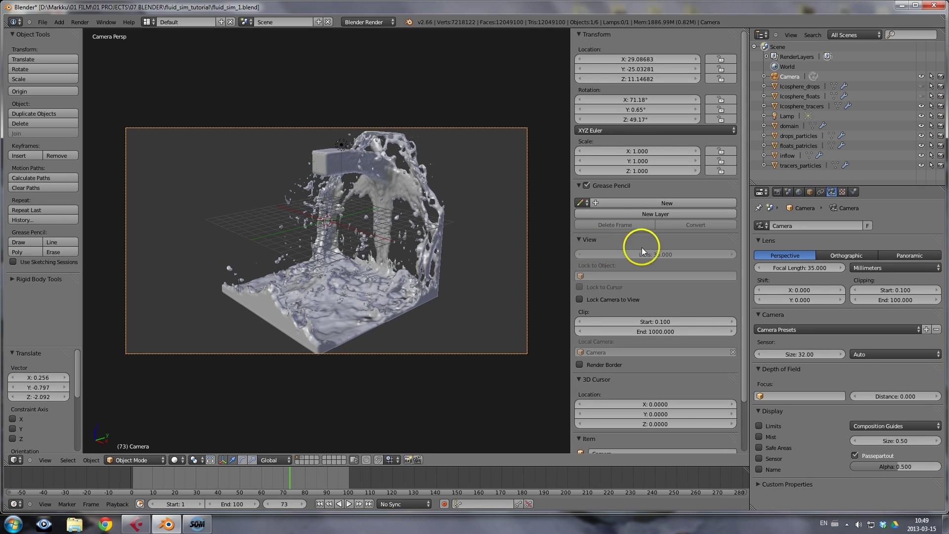
Set the render output path to a new animation3 folder inside fluid_sim_tutorial, keeping the fluid_ file prefix
click(777, 192)
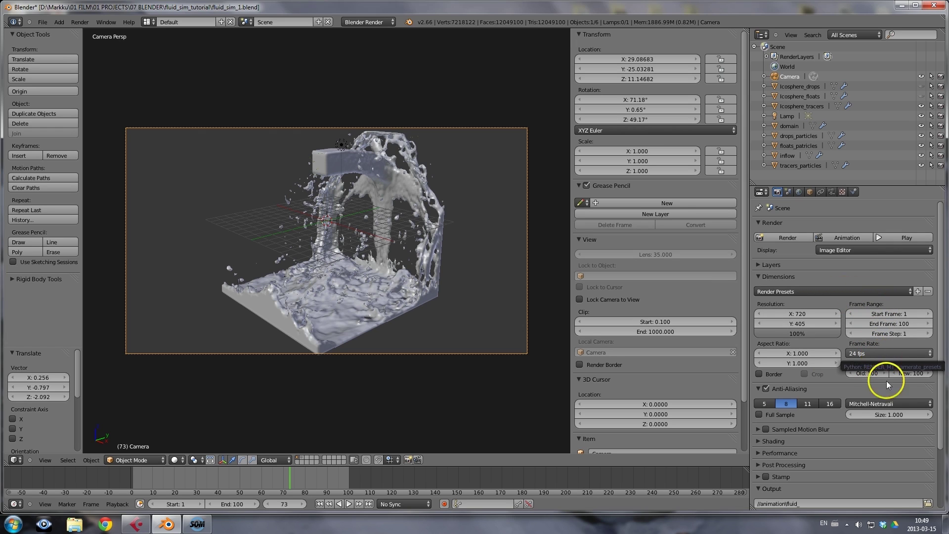
scroll(937, 392, down, 4)
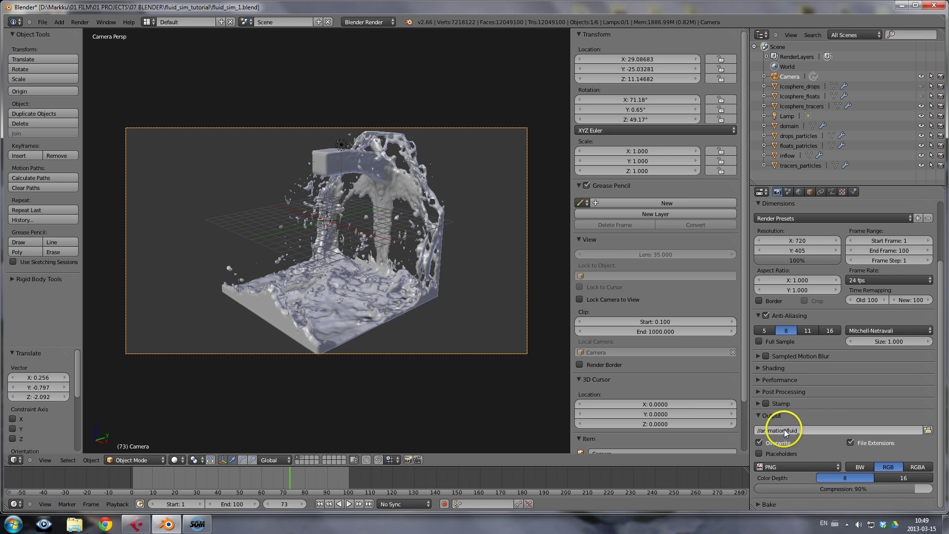
click(927, 431)
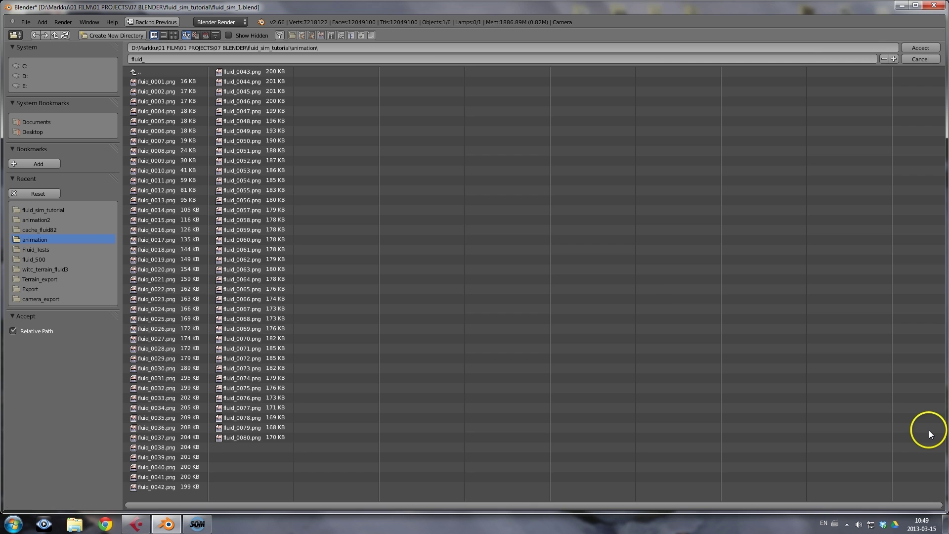
click(140, 71)
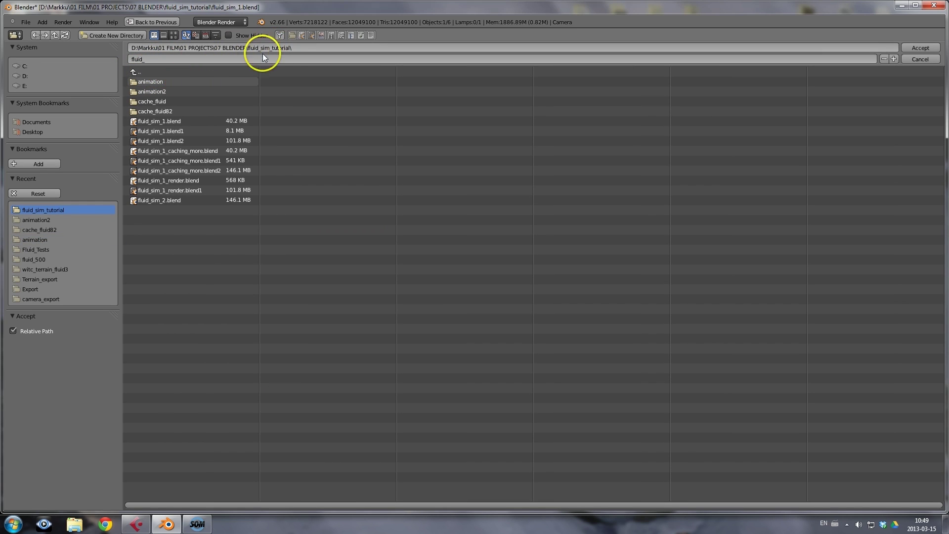
click(296, 47)
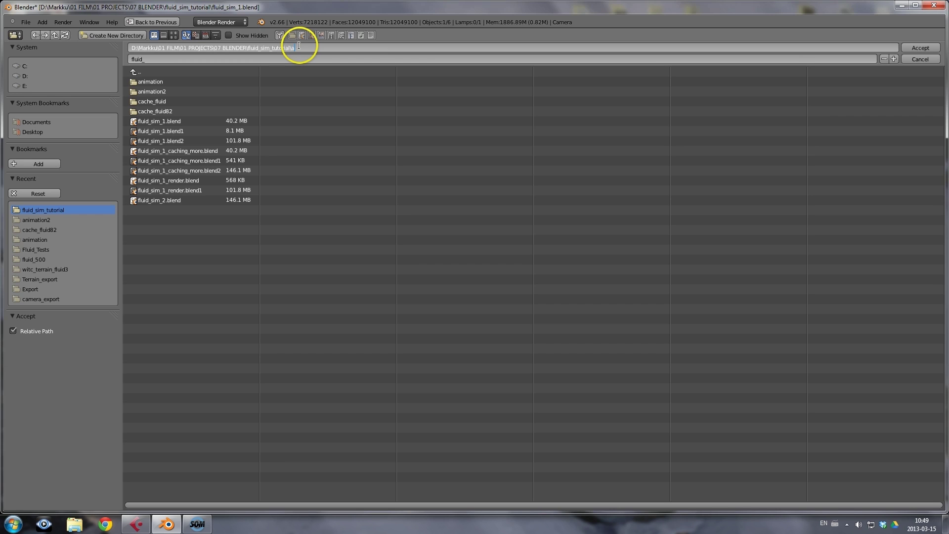
text(animation3)
key(Return)
click(280, 60)
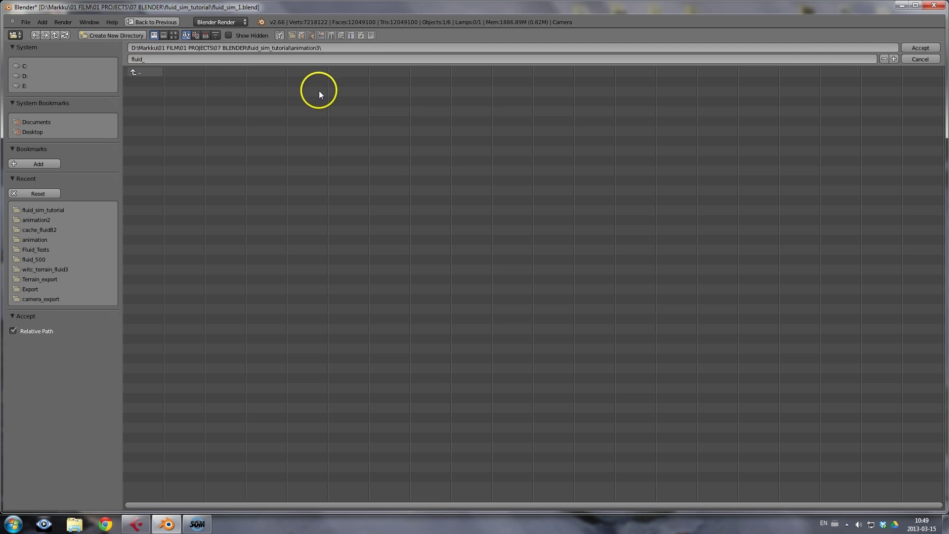
click(919, 48)
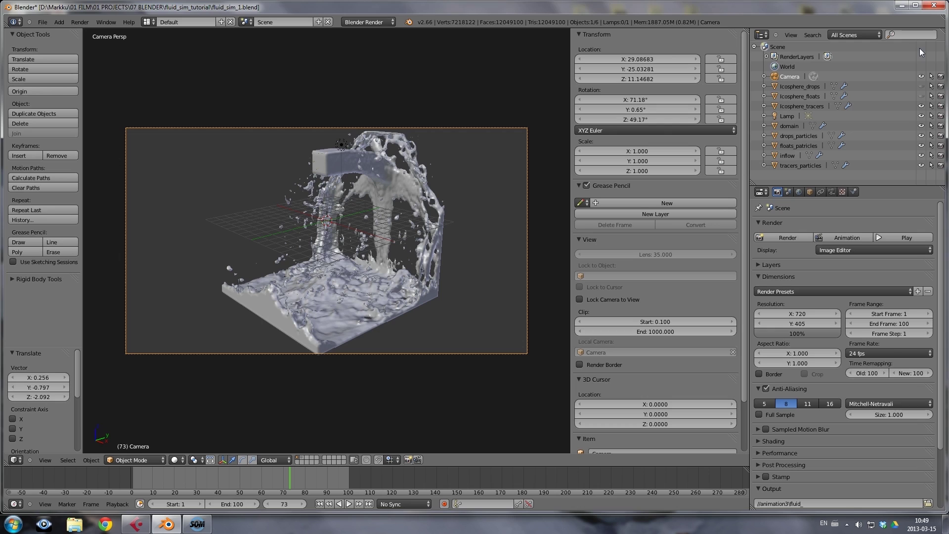
Show the hidden drops and floats icospheres in the viewport again and render the animation
click(922, 86)
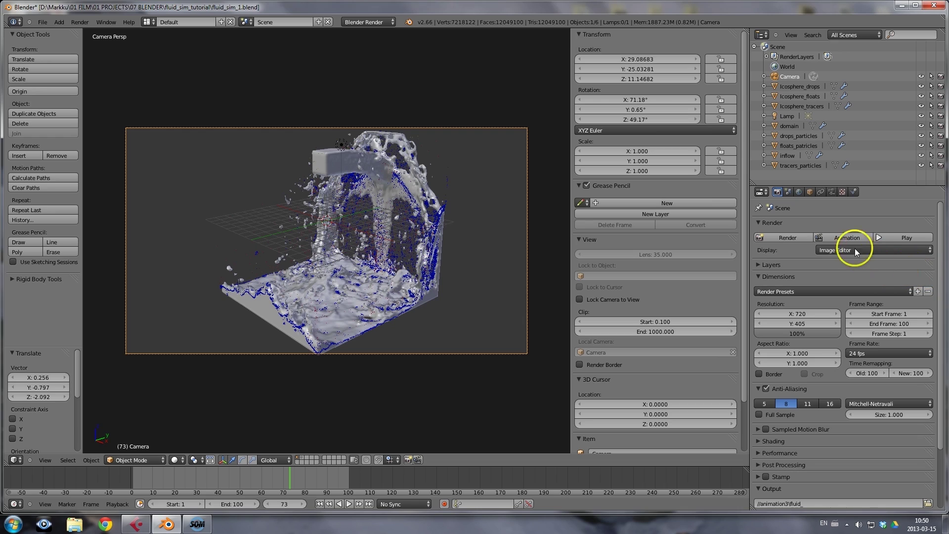
click(845, 239)
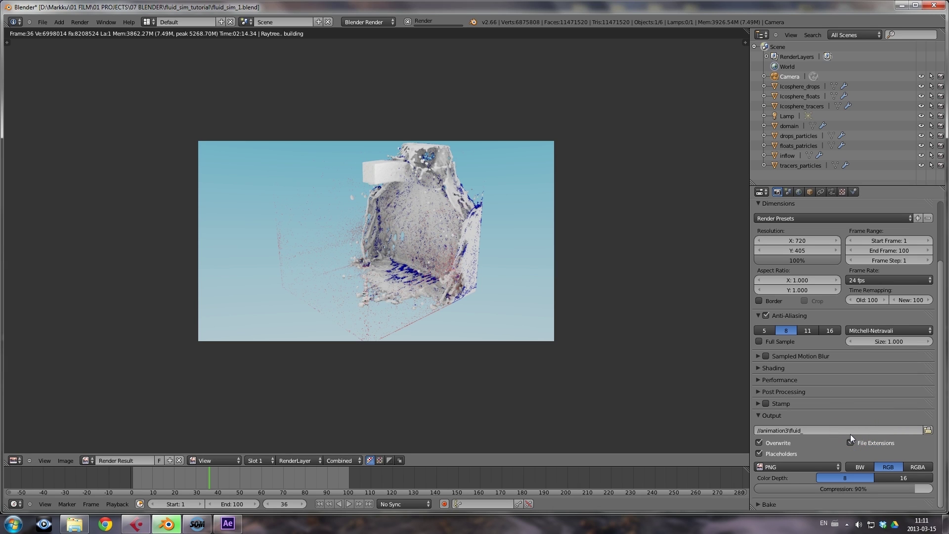
key(a)
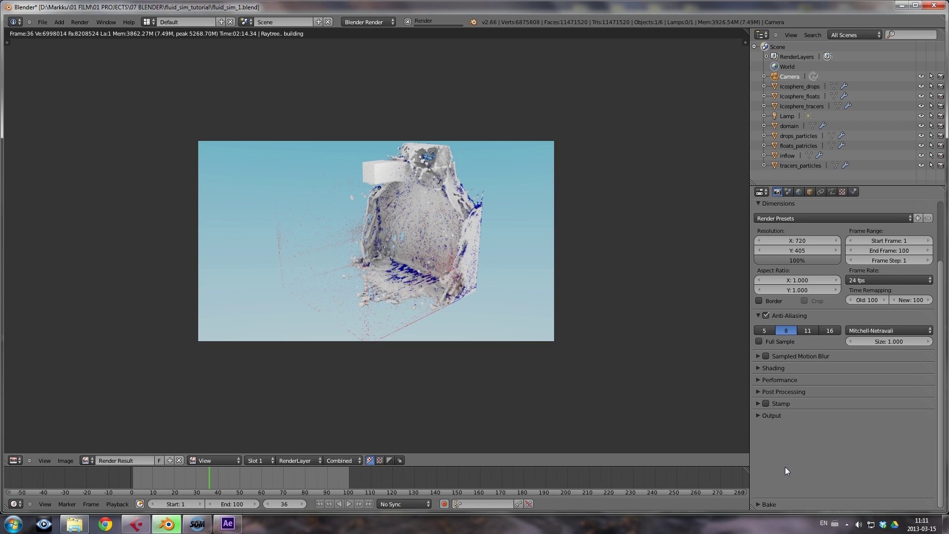
click(760, 415)
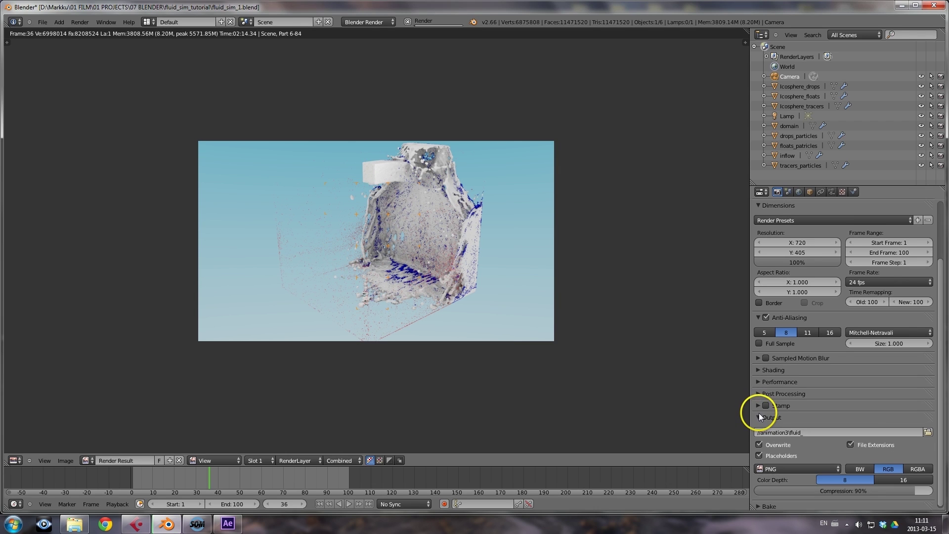
click(938, 431)
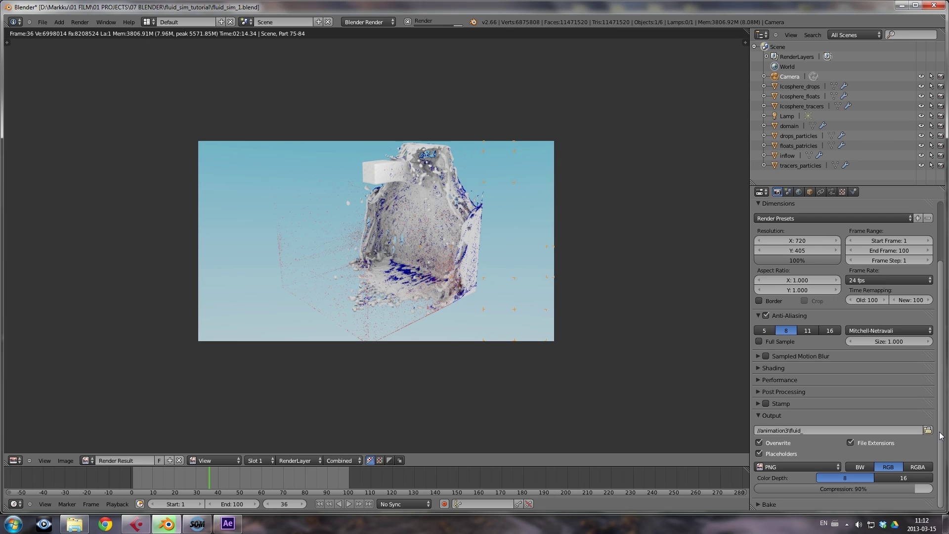
click(940, 437)
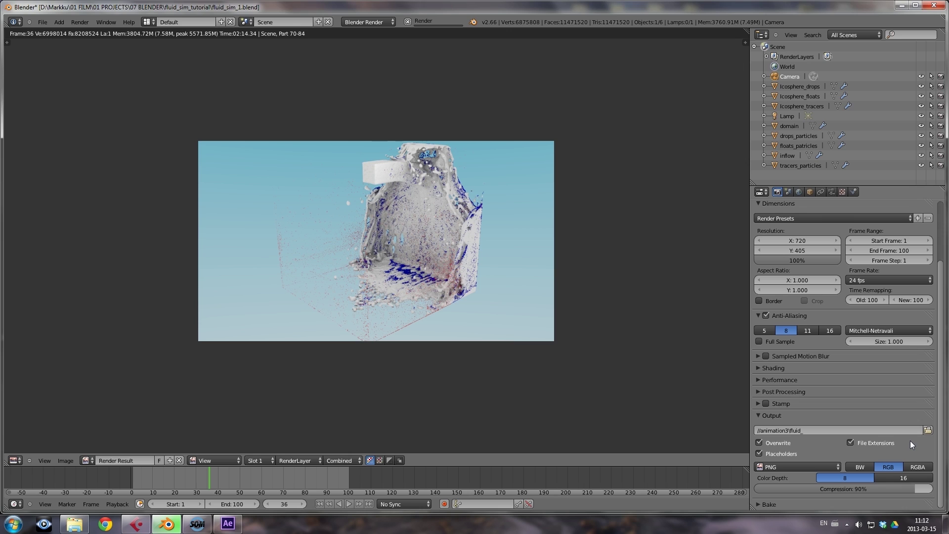
Switch to After Effects and import the rendered animation3 folder from fluid_sim_tutorial as an image sequence
click(228, 524)
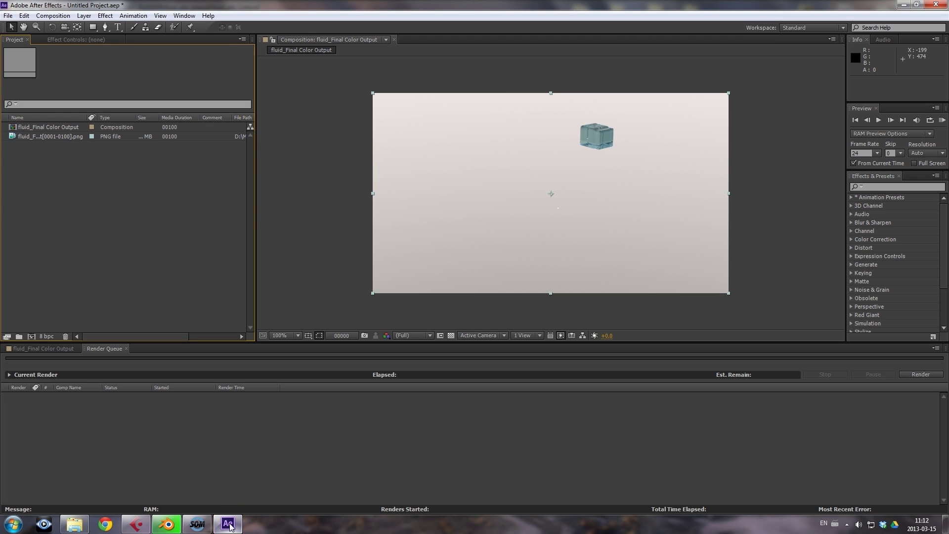
click(73, 519)
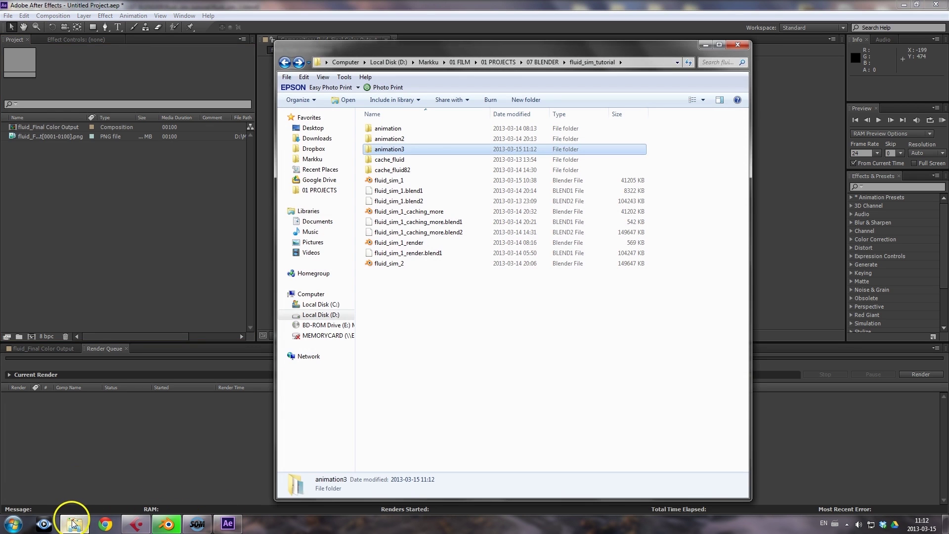
double_click(385, 149)
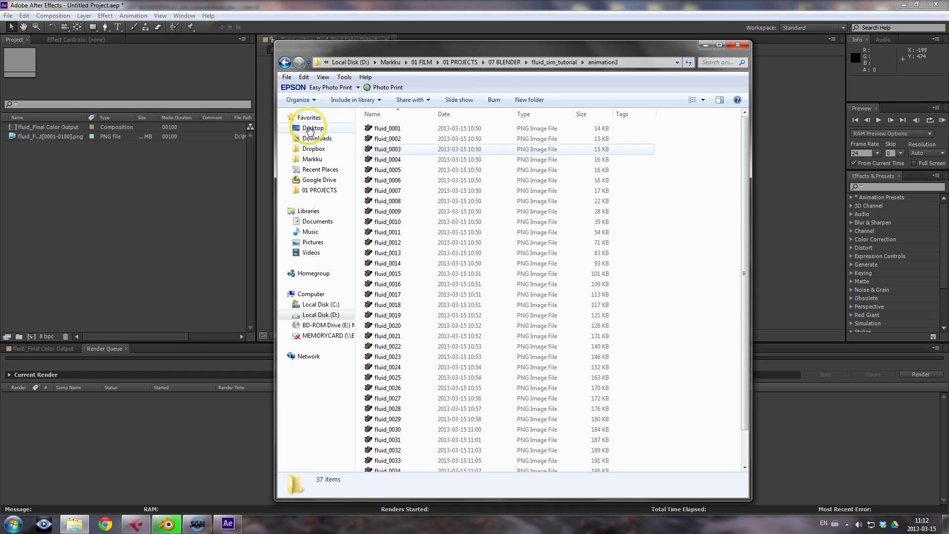
click(285, 62)
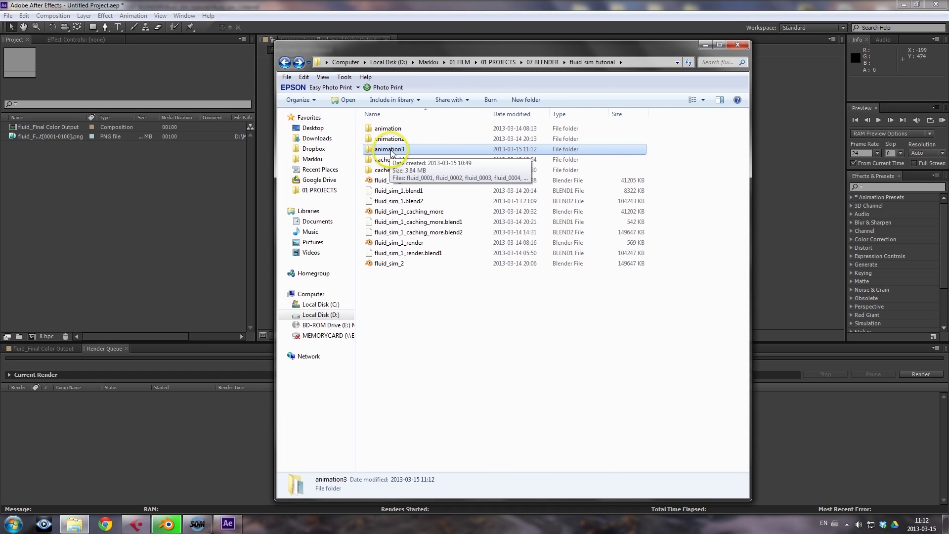
drag(390, 150, 79, 199)
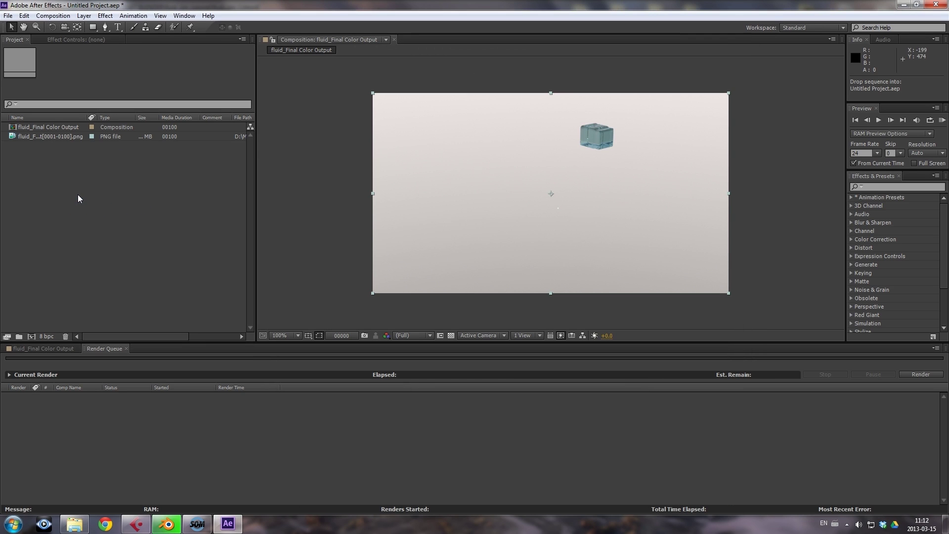
Create a new composition from the fluid_[0001-0037].png sequence
click(103, 129)
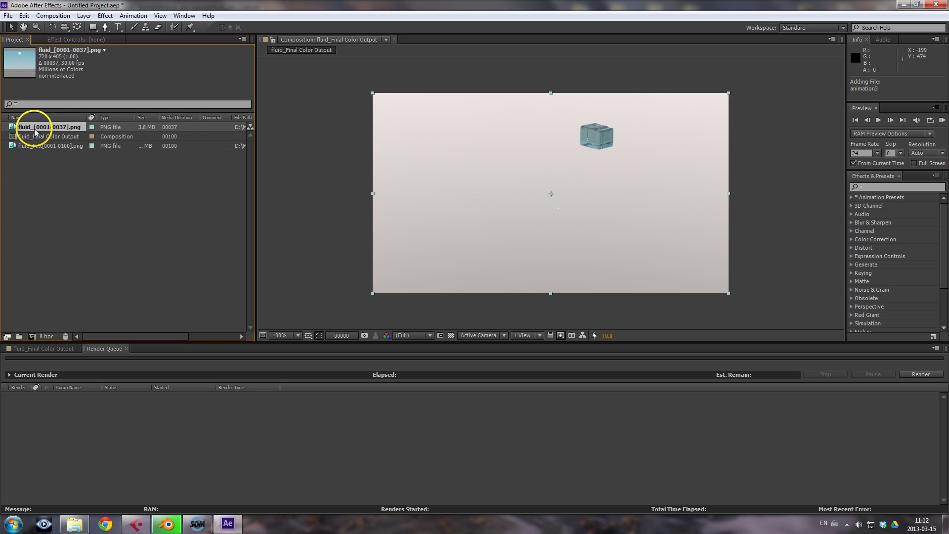
drag(35, 130, 32, 339)
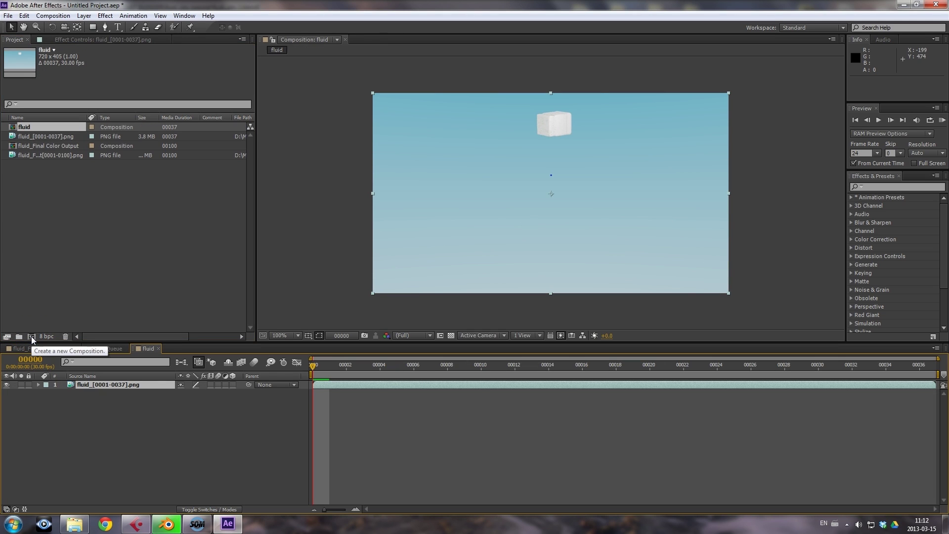
click(81, 321)
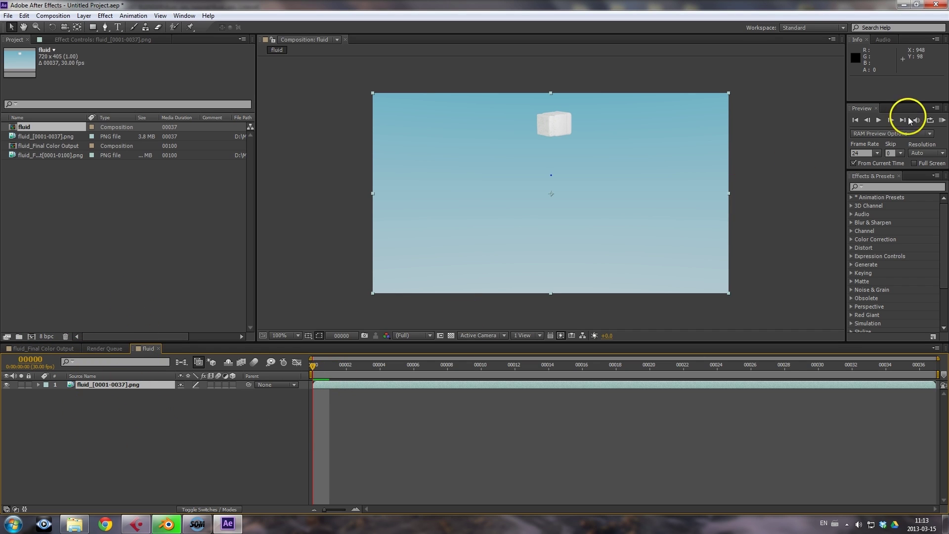
Play a RAM preview of the fluid composition and scrub its timeline to frame 17
click(939, 120)
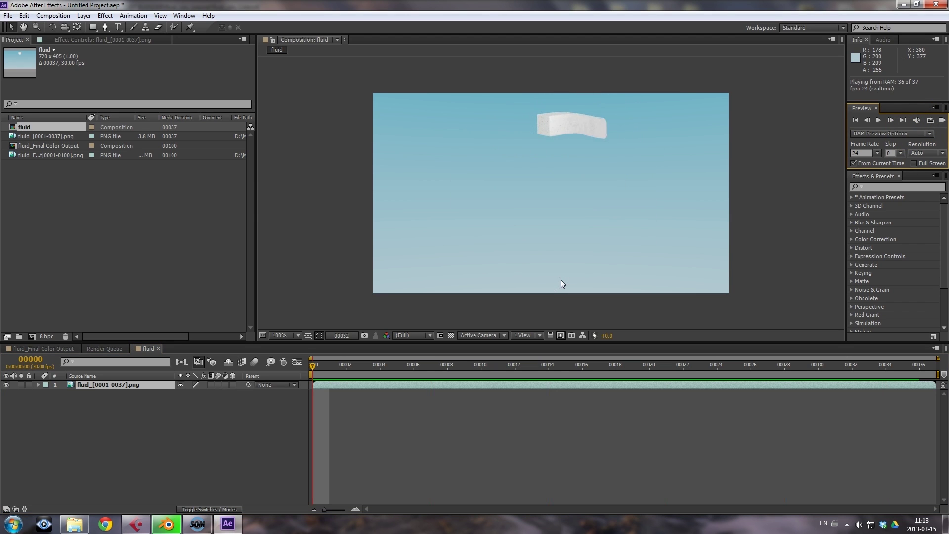
click(942, 121)
drag(319, 366, 601, 372)
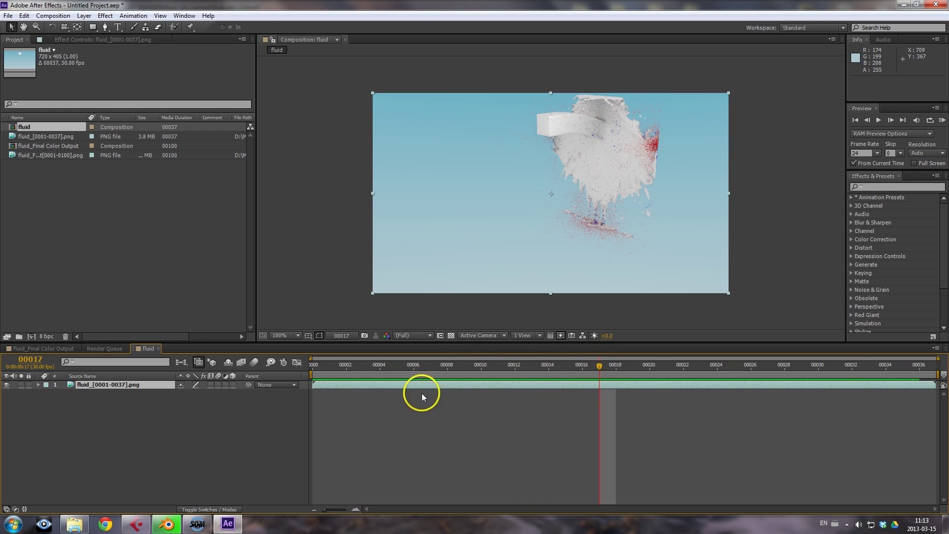
Open the fluid_Final Color Output composition and scrub through its early frames
click(61, 348)
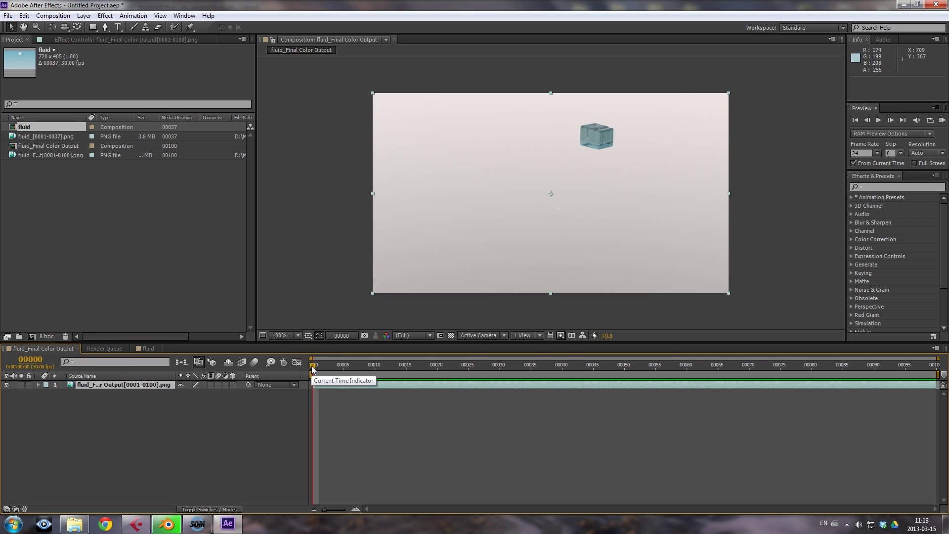
click(335, 367)
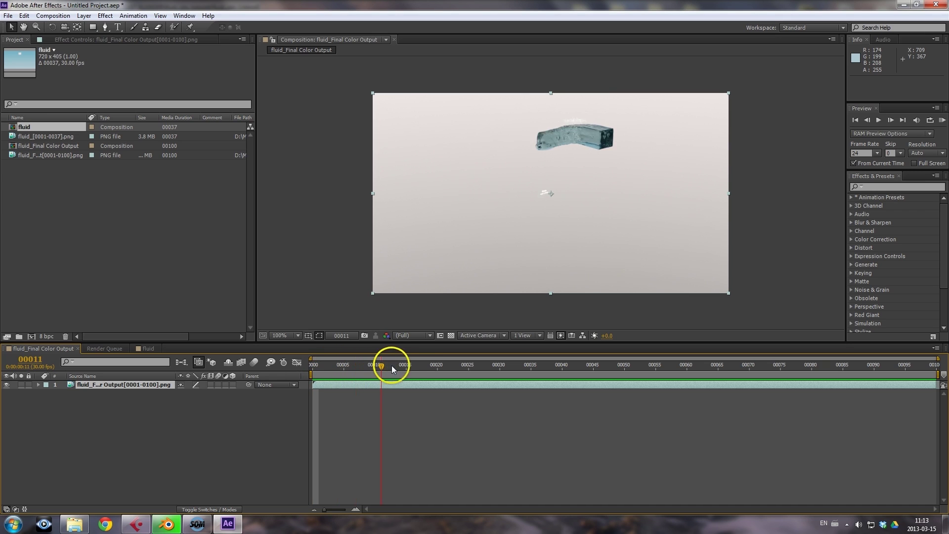
mouse_move(422, 366)
mouse_down()
mouse_move(892, 393)
mouse_move(416, 365)
mouse_up()
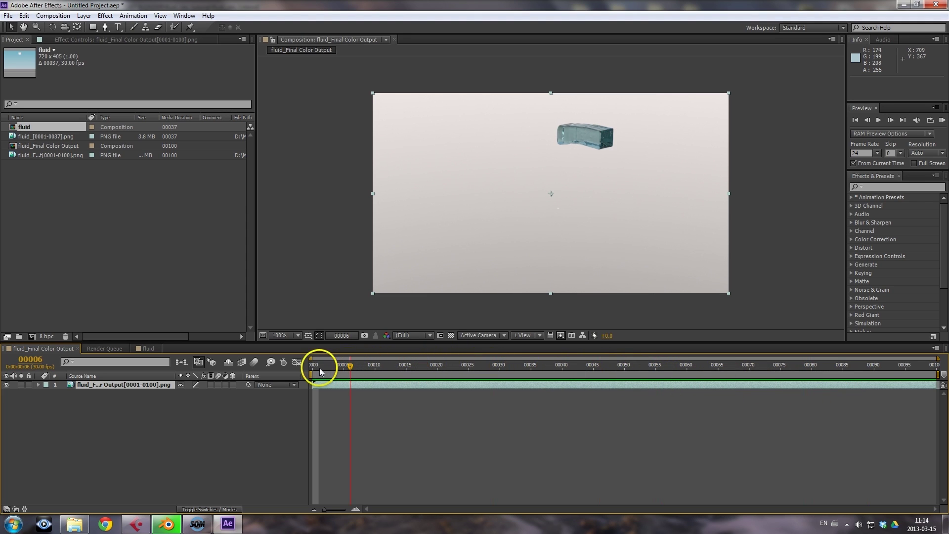